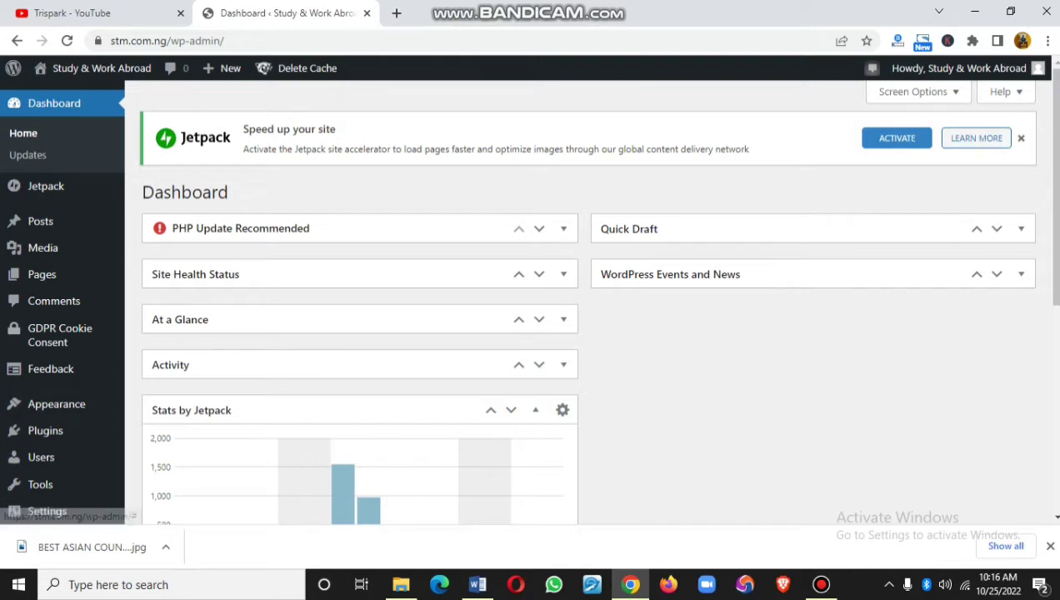
Step: Dismiss the Jetpack "Speed up your site" notice and start a new post, placing the cursor in its body
{"action": "left_click", "coordinate": [1021, 138]}
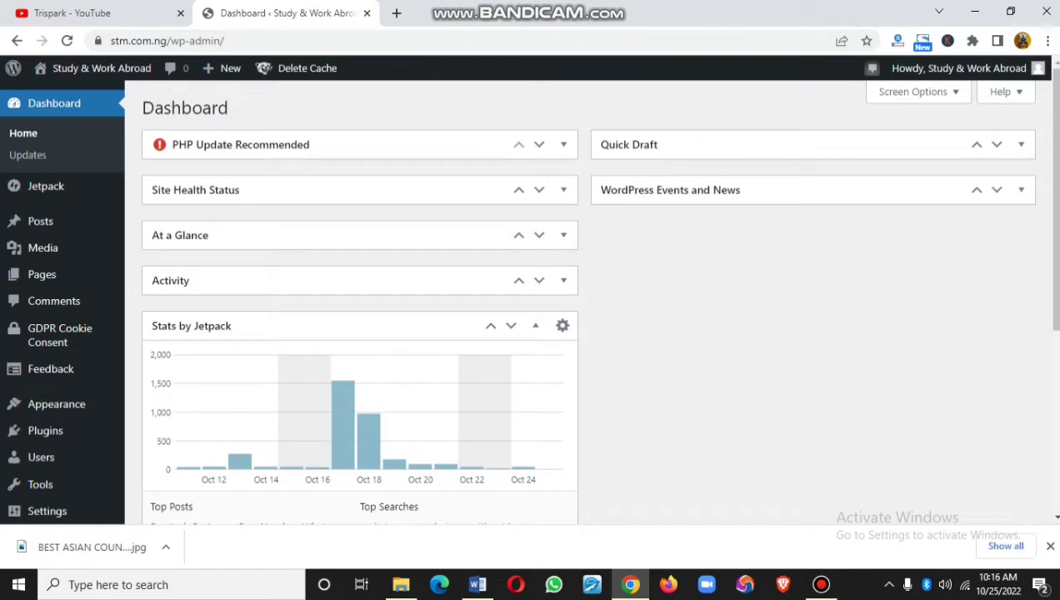
{"action": "mouse_move", "coordinate": [224, 69]}
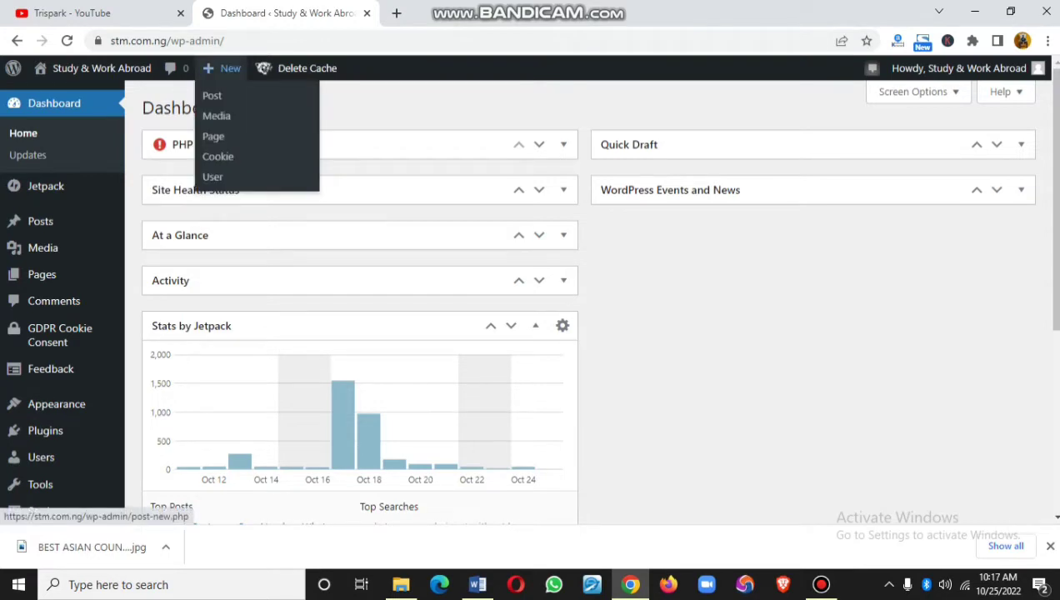
{"action": "left_click", "coordinate": [224, 69]}
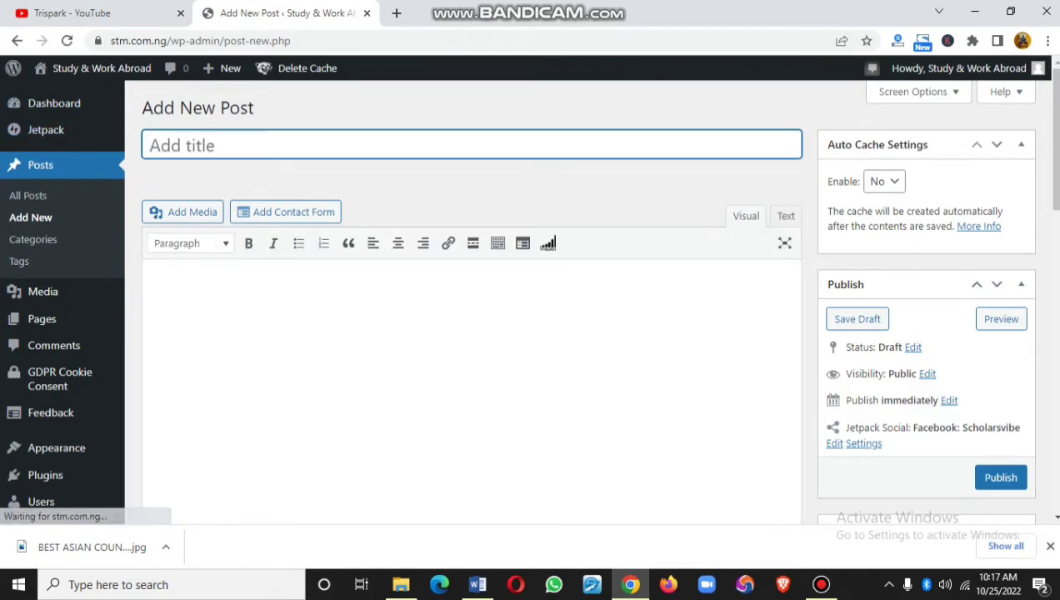
{"action": "mouse_move", "coordinate": [222, 68]}
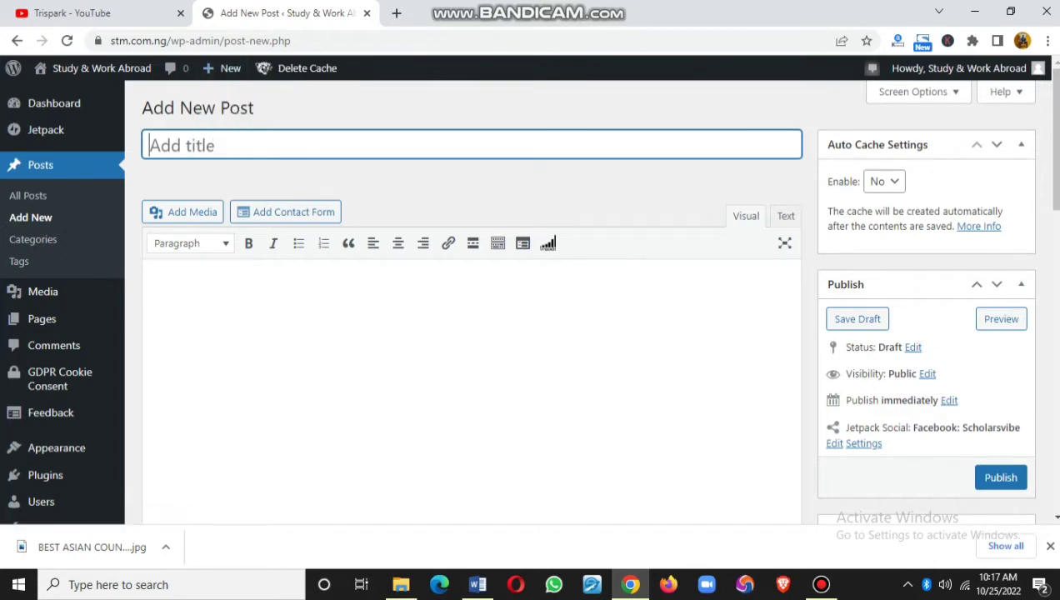
{"action": "left_click", "coordinate": [174, 314]}
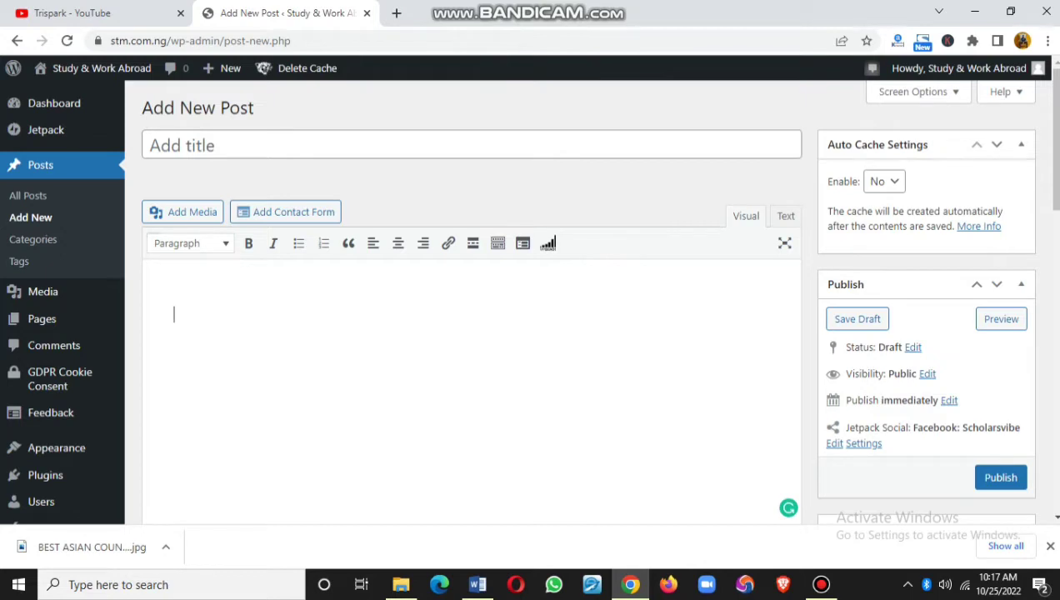
Step: Switch to the Word document "BEST ASIAN COUNTRIES TO WORK IN 2022" and change its heading to Capitalize Each Word
{"action": "mouse_move", "coordinate": [477, 585]}
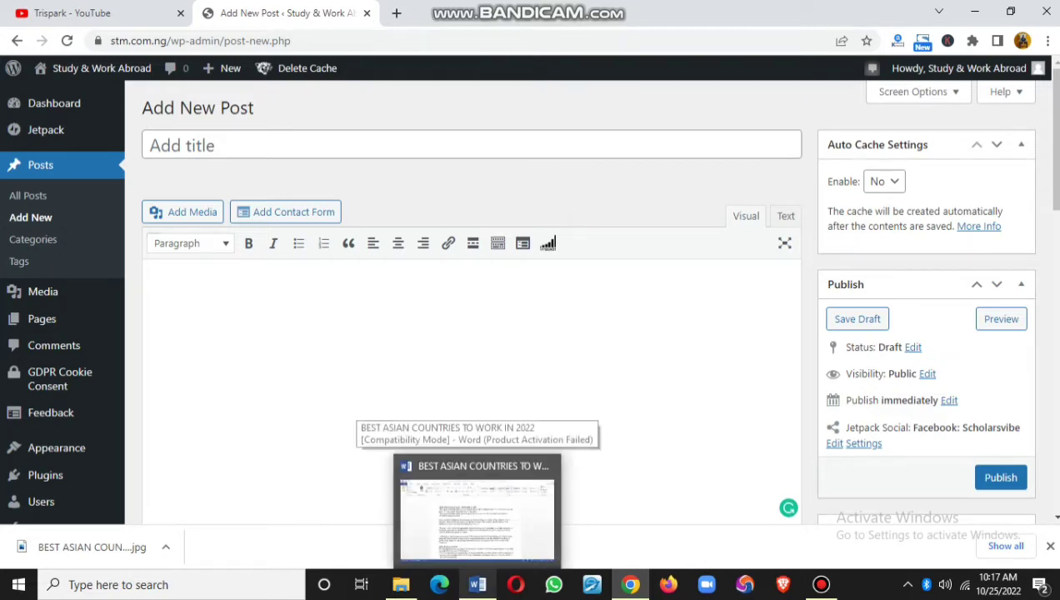
{"action": "left_click", "coordinate": [477, 513]}
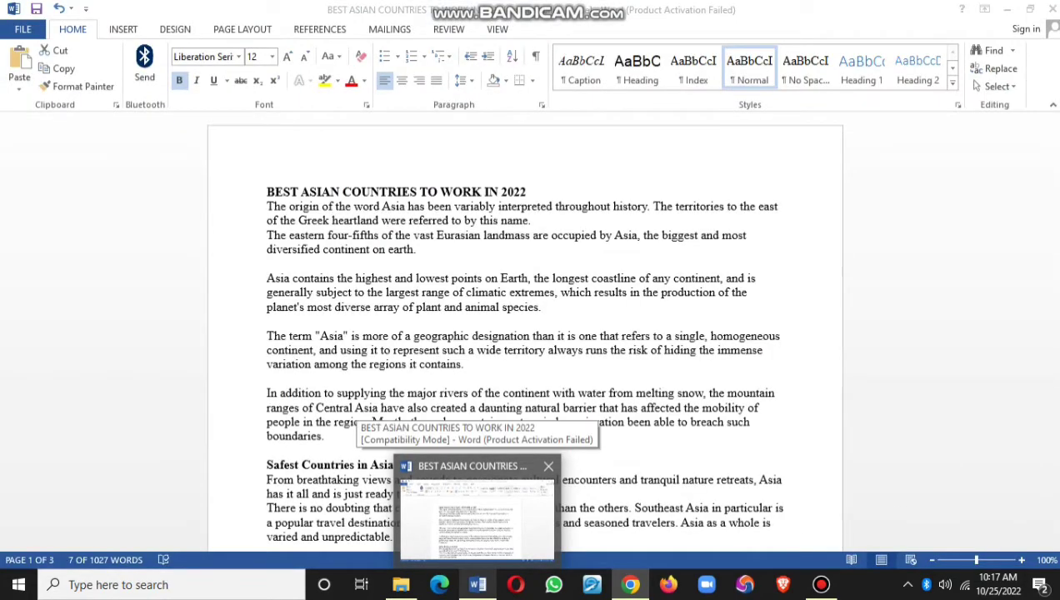
{"action": "left_click", "coordinate": [384, 278]}
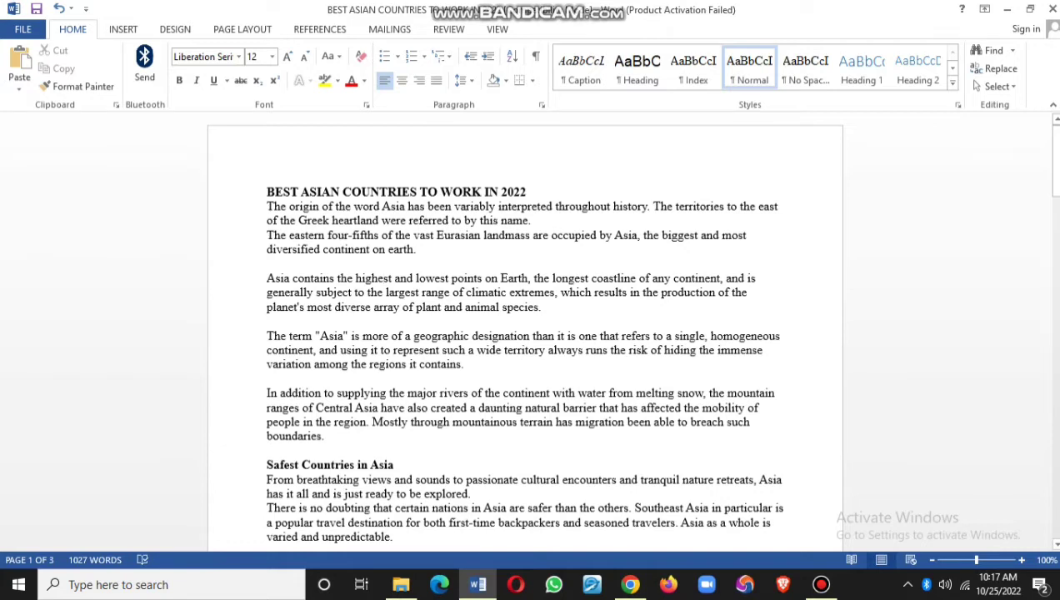
{"action": "left_click_drag", "start_coordinate": [526, 192], "coordinate": [266, 192]}
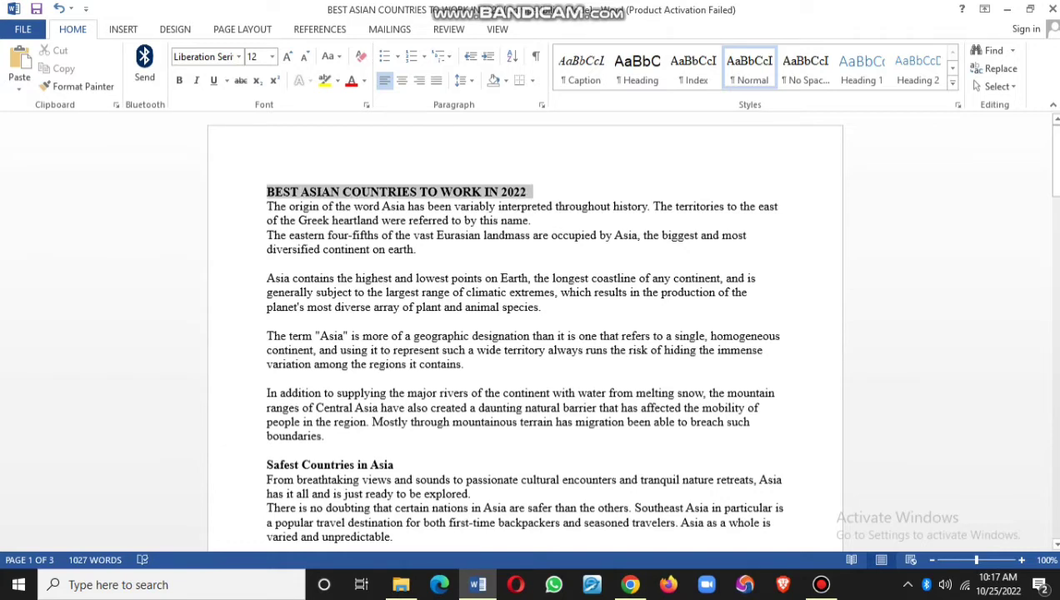
{"action": "left_click", "coordinate": [331, 57]}
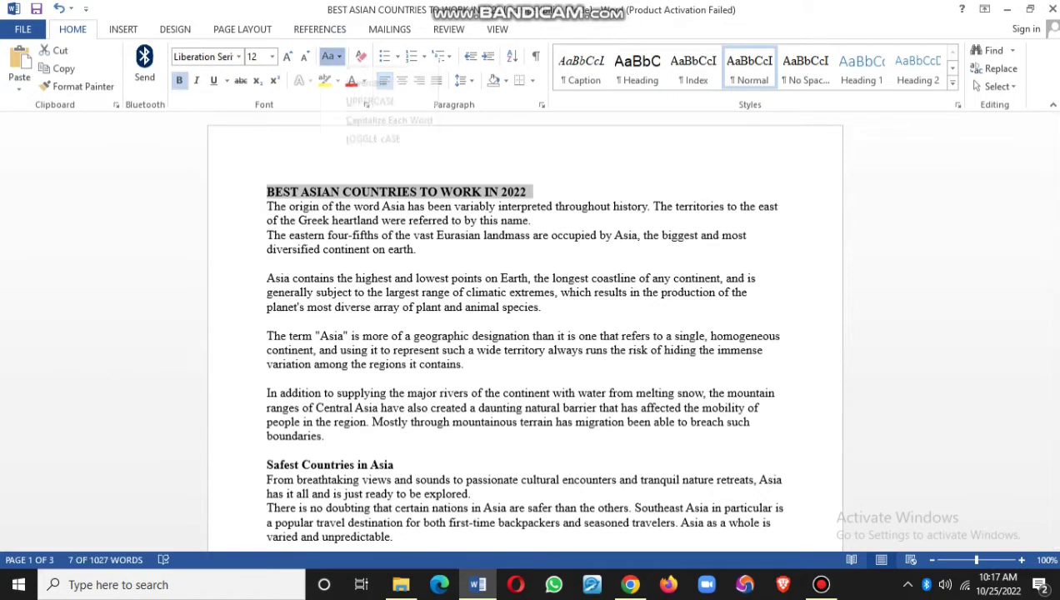
{"action": "left_click", "coordinate": [389, 132]}
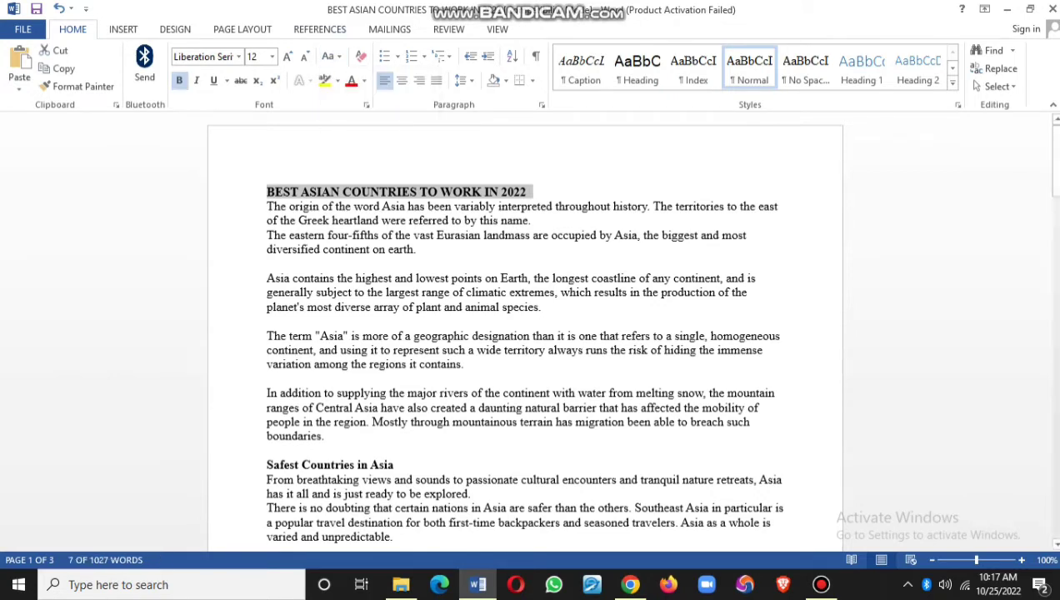
{"action": "left_click", "coordinate": [409, 220]}
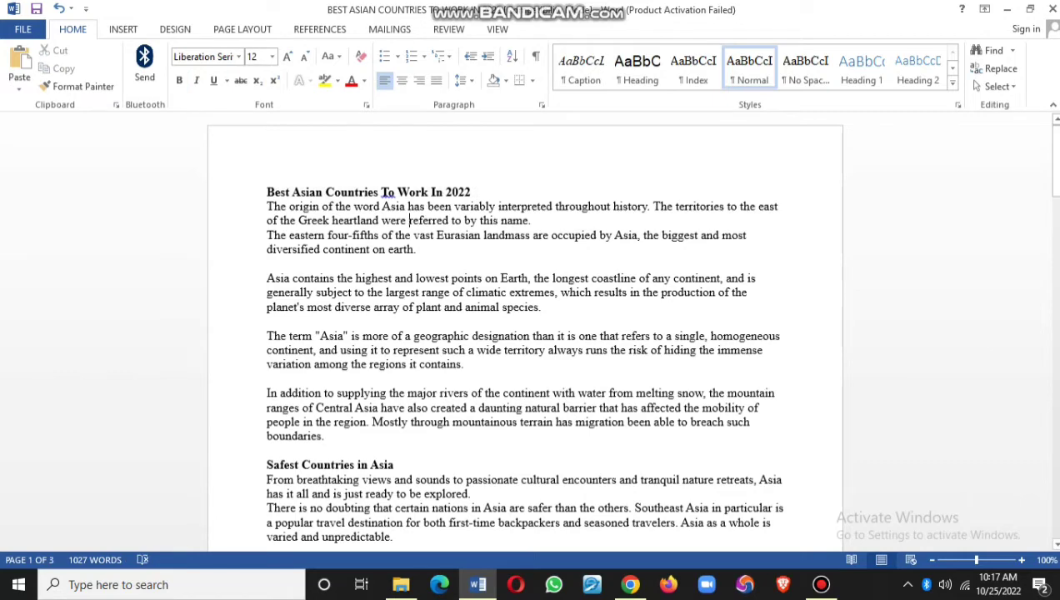
Step: Copy the entire Word article and paste it into the body of the new post in Chrome
{"action": "key", "text": "ctrl+a"}
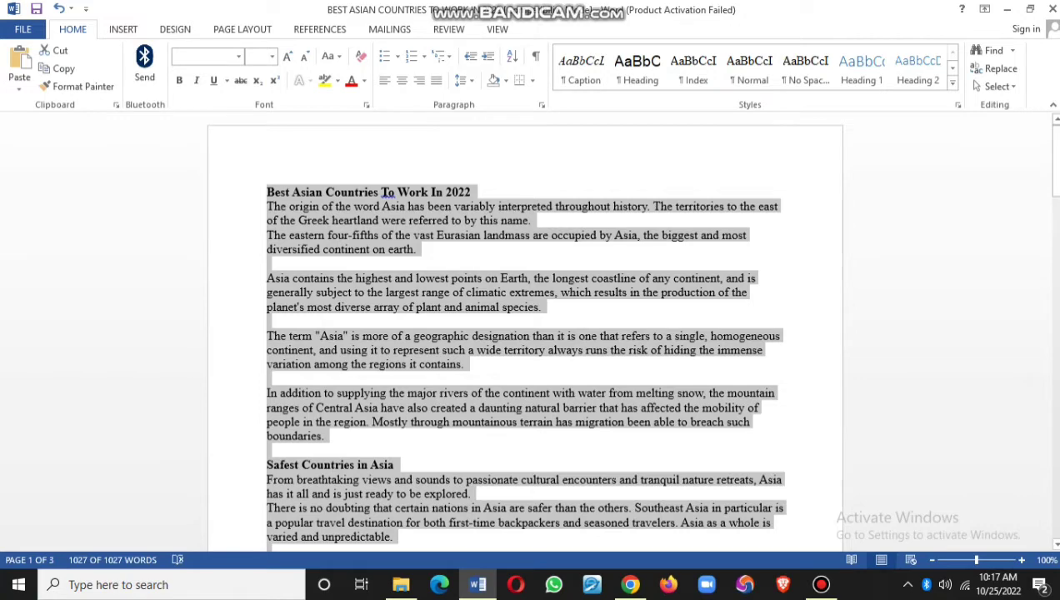
{"action": "right_click", "coordinate": [295, 220]}
{"action": "left_click", "coordinate": [334, 253]}
{"action": "left_click", "coordinate": [630, 584]}
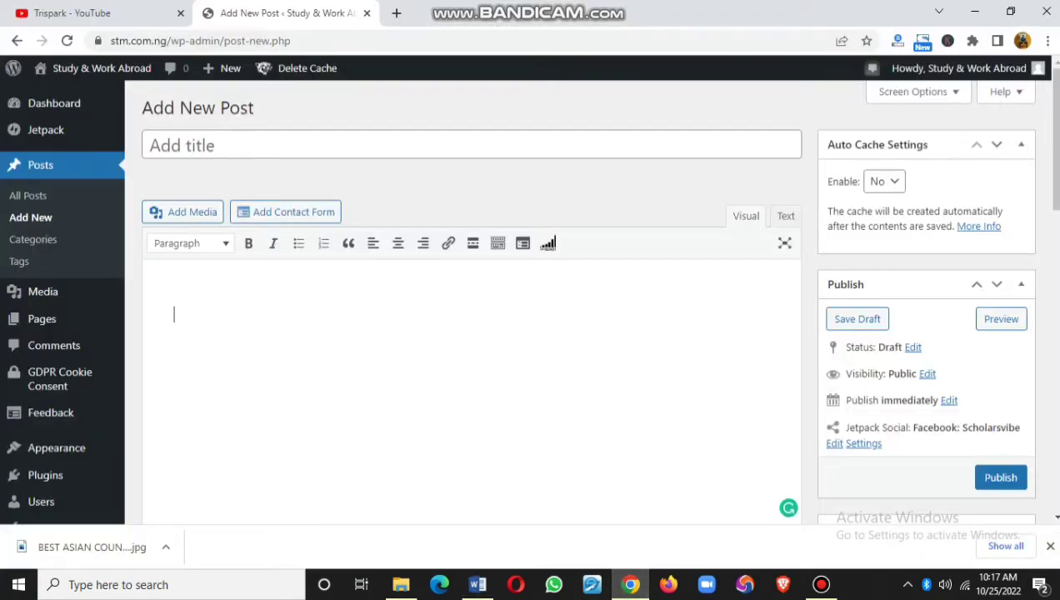
{"action": "right_click", "coordinate": [206, 326]}
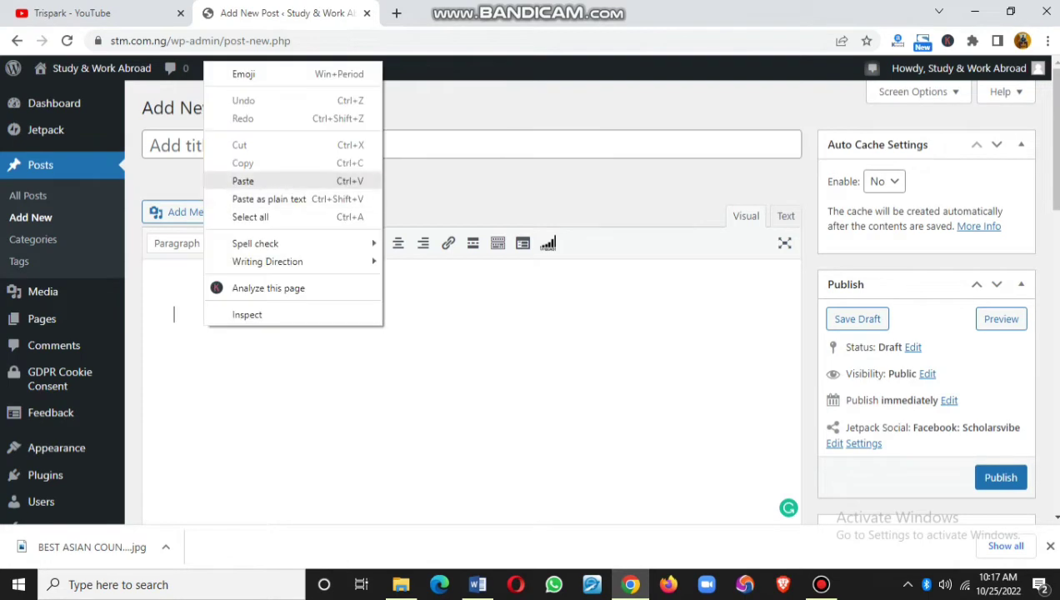
{"action": "left_click", "coordinate": [242, 180]}
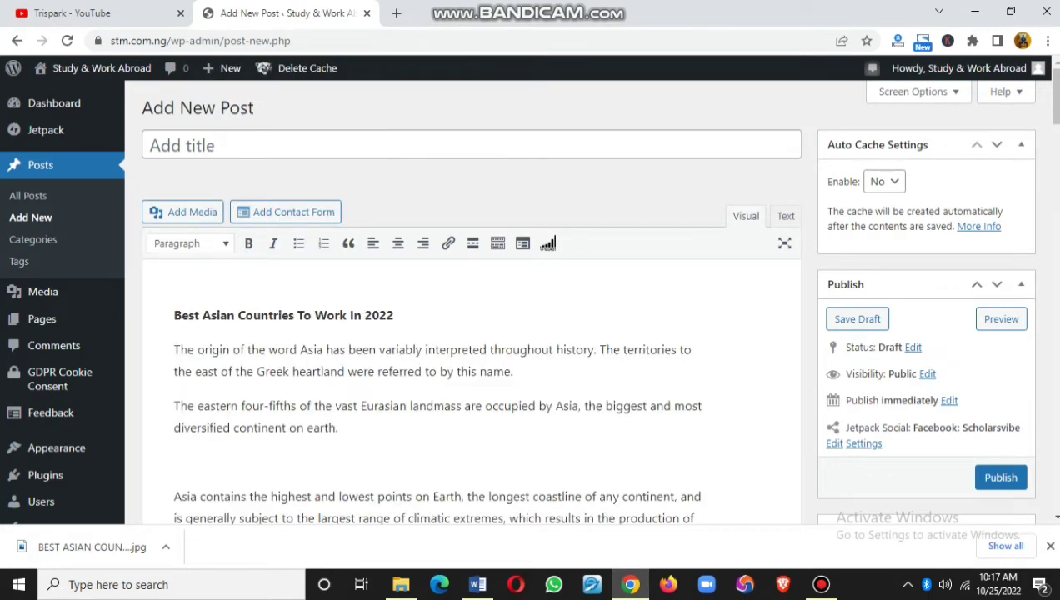
Step: Move the heading "Best Asian Countries To Work In 2022" from the body into the post title and remove the empty line left behind
{"action": "left_click_drag", "start_coordinate": [393, 315], "coordinate": [173, 315]}
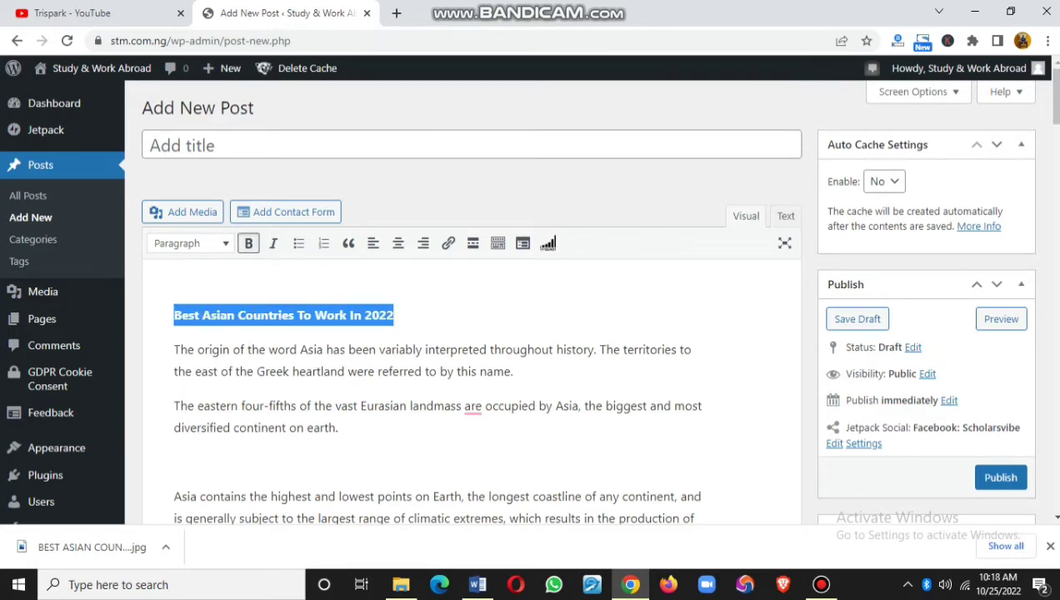
{"action": "right_click", "coordinate": [181, 312]}
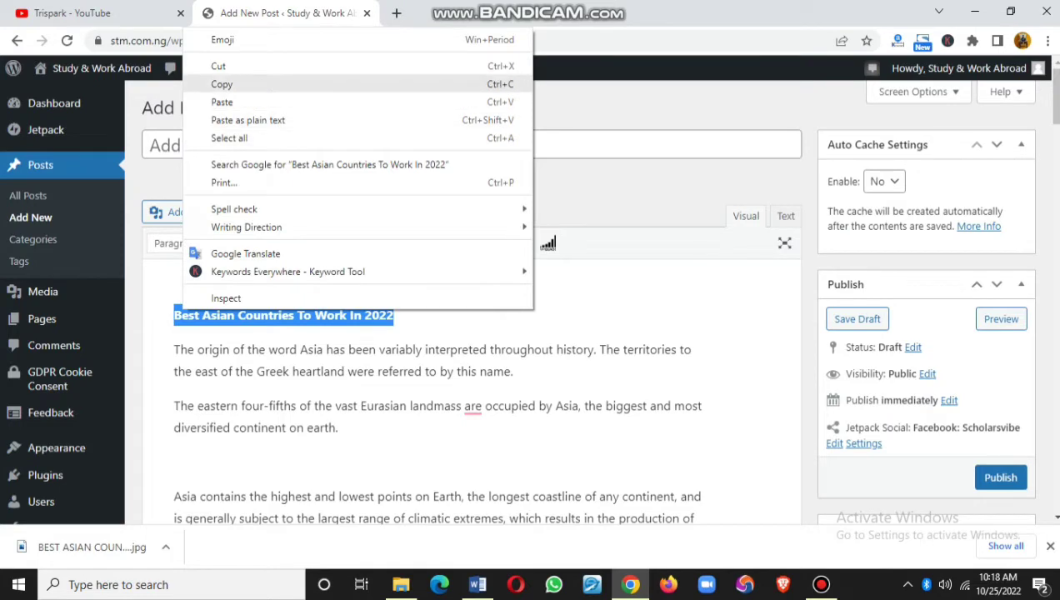
{"action": "left_click", "coordinate": [218, 66]}
{"action": "left_click", "coordinate": [184, 145]}
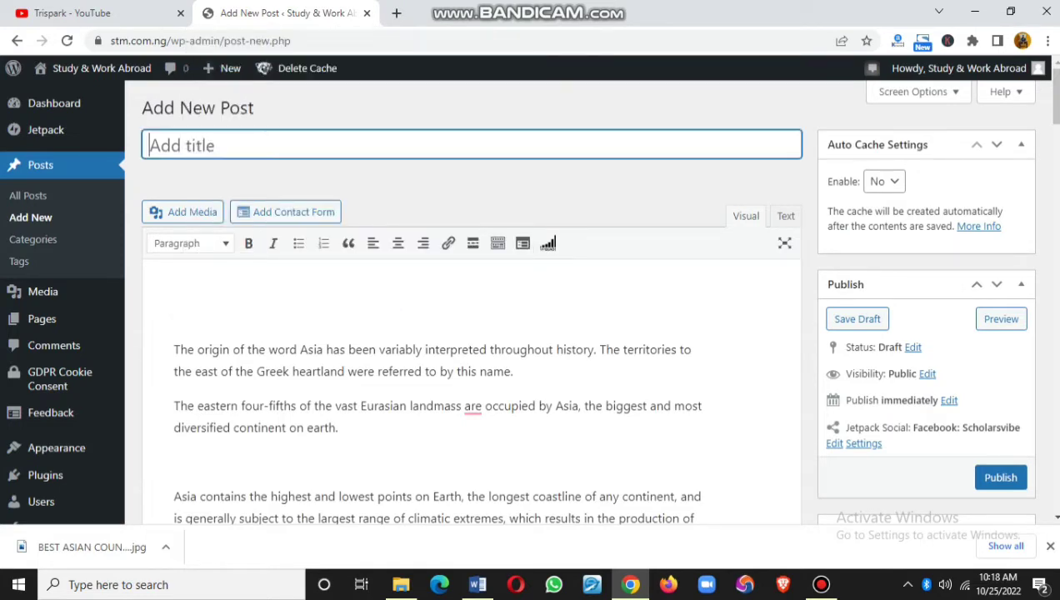
{"action": "right_click", "coordinate": [187, 145]}
{"action": "left_click", "coordinate": [225, 265]}
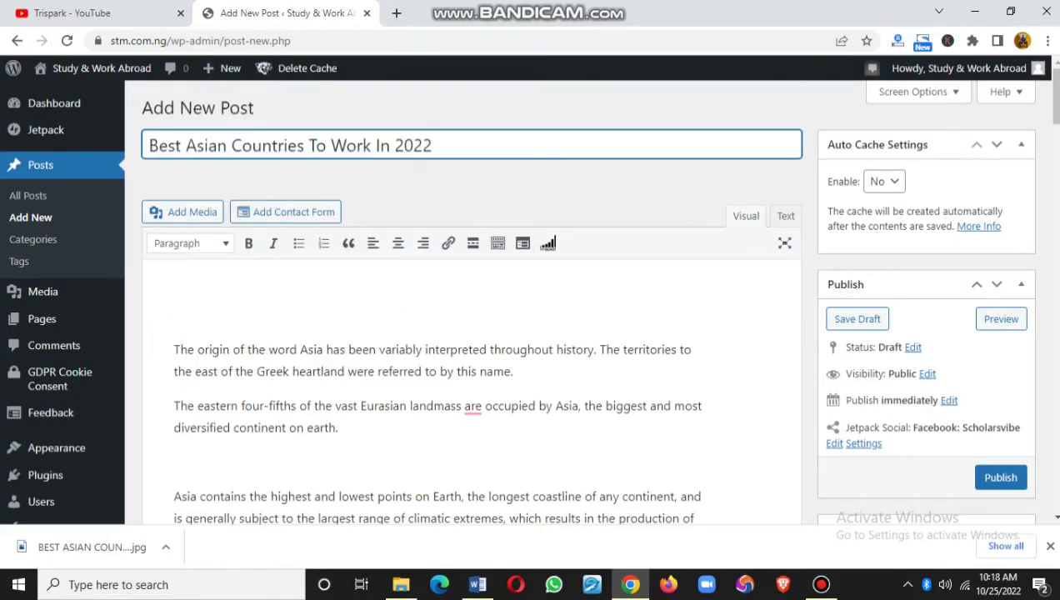
{"action": "left_click", "coordinate": [174, 349]}
{"action": "key", "text": "BackSpace"}
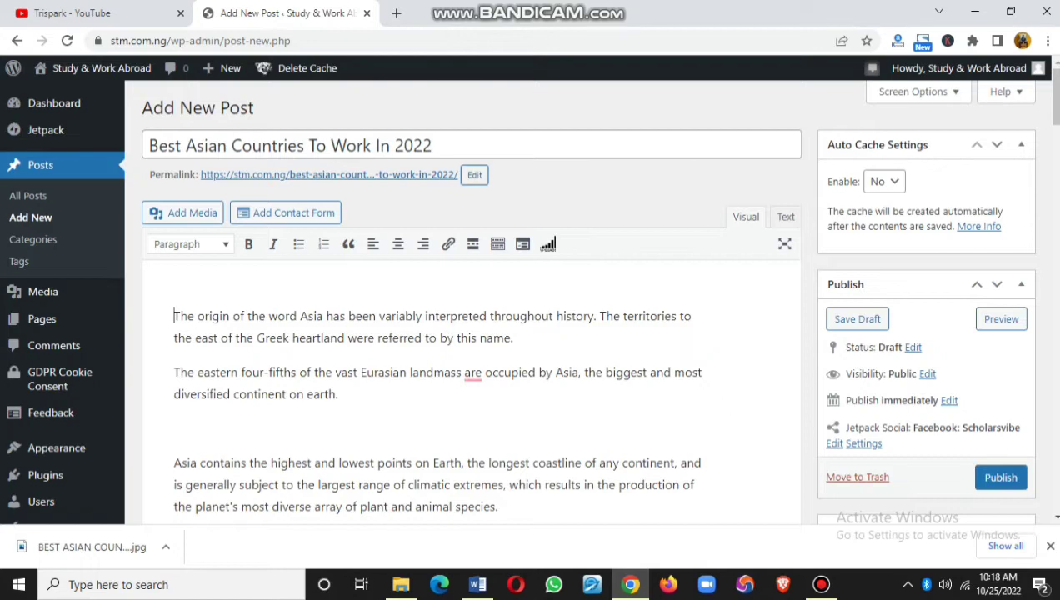
Step: Shorten the post's permalink slug to "best-asian-countries-to-work"
{"action": "left_click", "coordinate": [473, 175]}
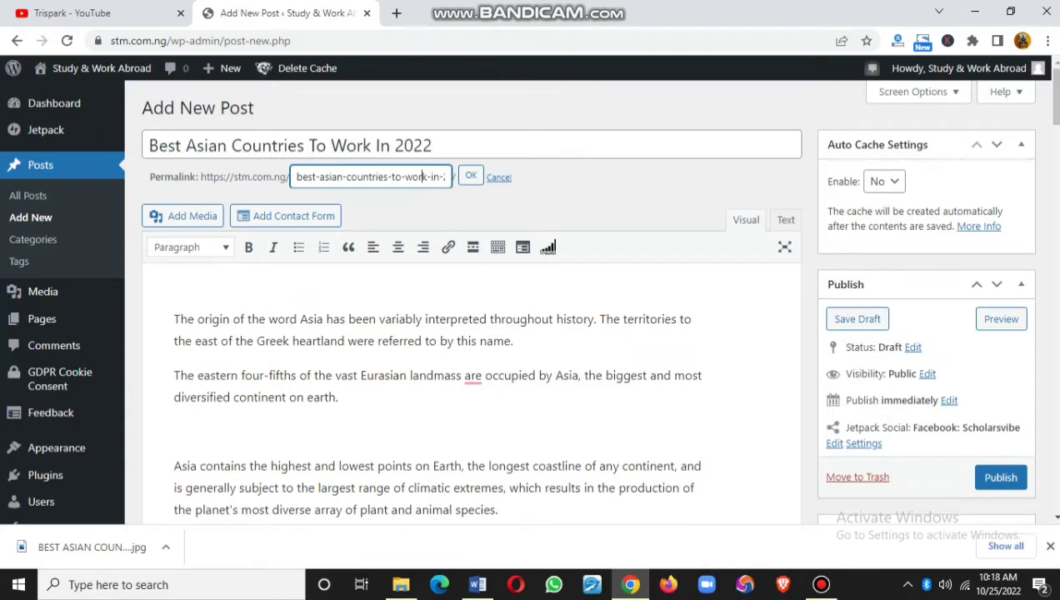
{"action": "key", "text": "End"}
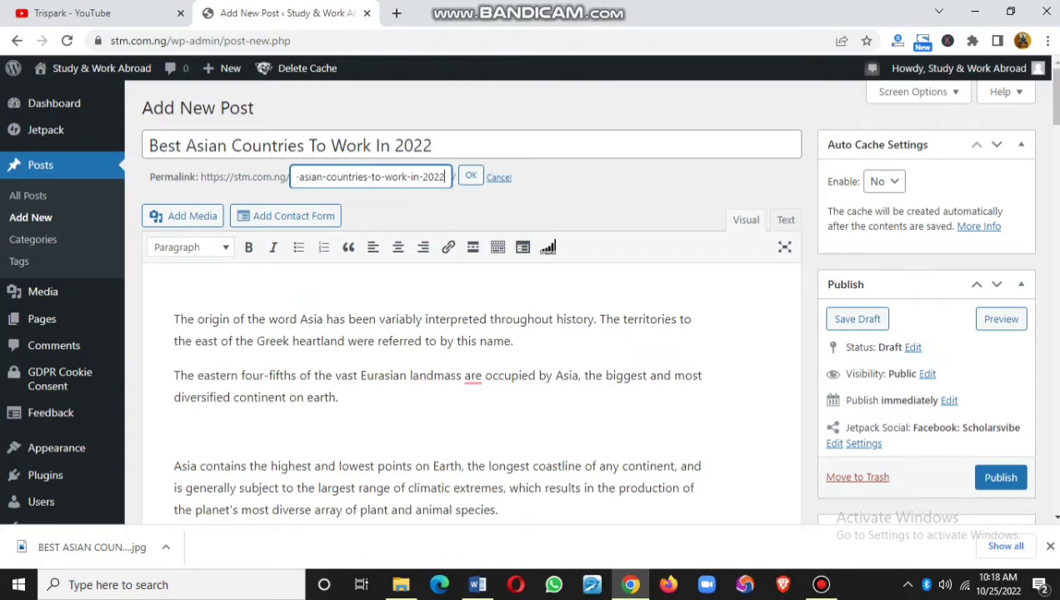
{"action": "key", "text": "BackSpace"}
{"action": "key", "text": "BackSpace"}
{"action": "key", "text": "BackSpace"}
{"action": "key", "text": "BackSpace"}
{"action": "key", "text": "BackSpace"}
{"action": "key", "text": "BackSpace"}
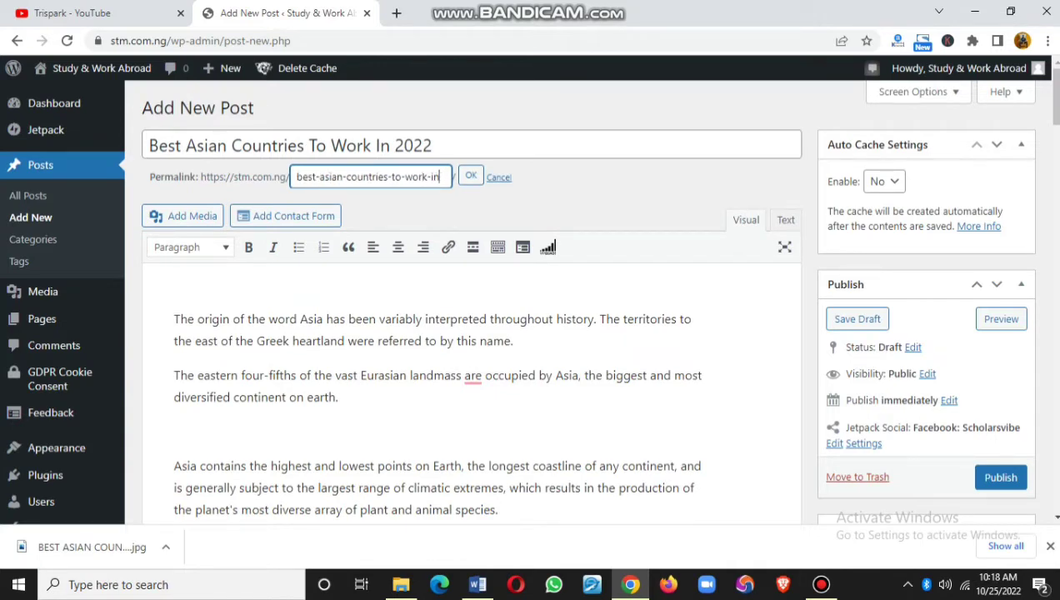
{"action": "key", "text": "BackSpace"}
{"action": "key", "text": "Tab"}
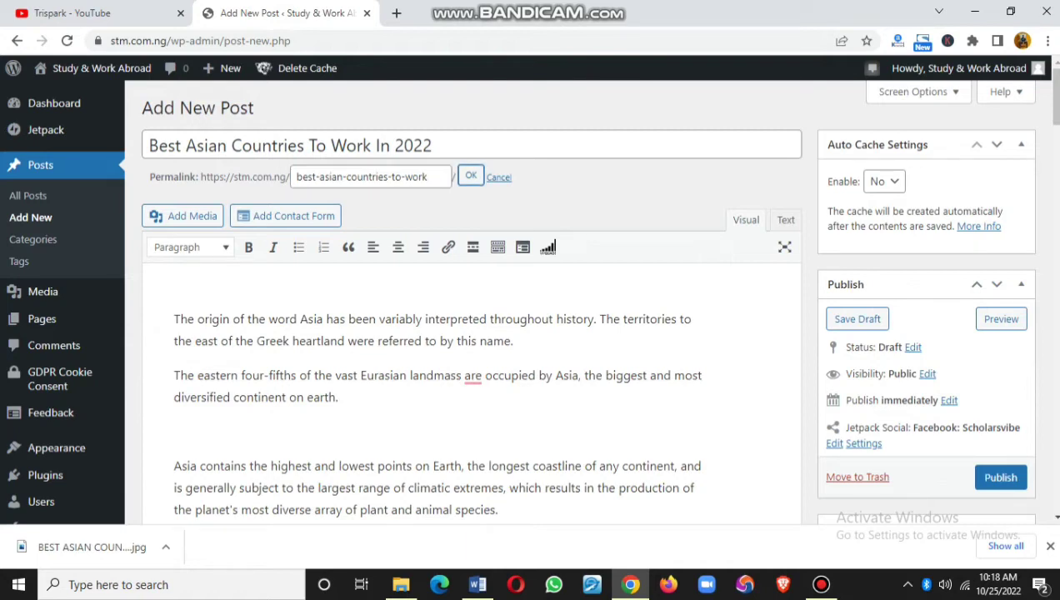
{"action": "key", "text": "Return"}
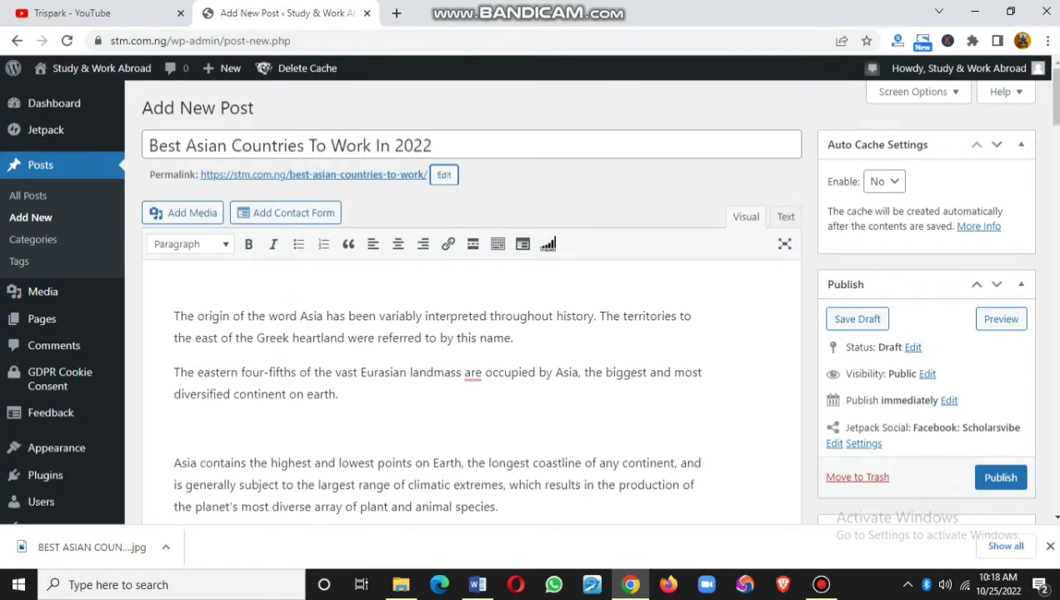
Step: Delete the blank line after "continent on earth." and accept the grammar correction of "are" to "is" in the second paragraph
{"action": "left_click", "coordinate": [432, 145]}
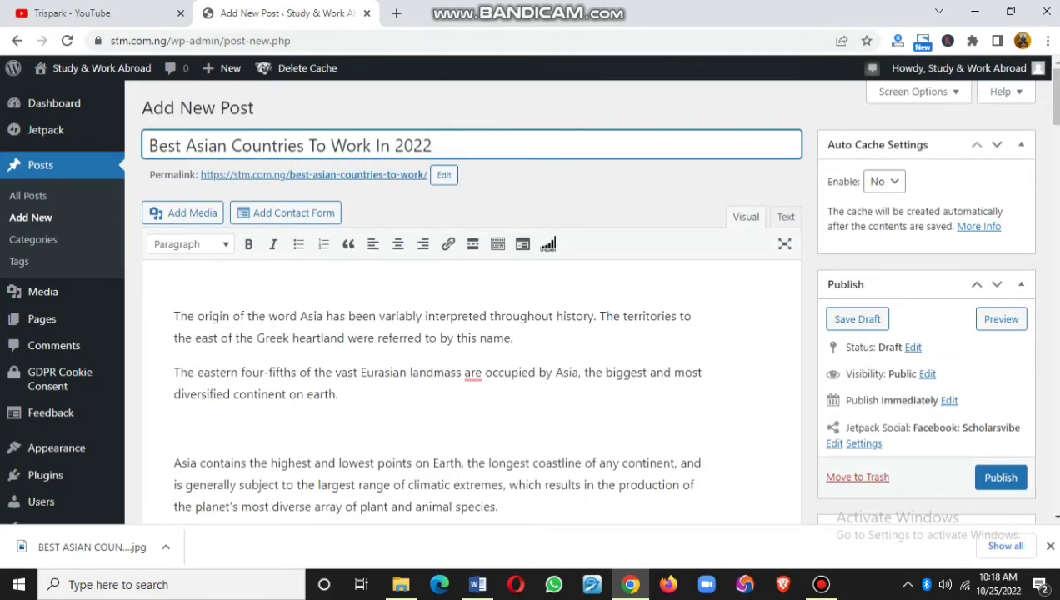
{"action": "left_click", "coordinate": [174, 426]}
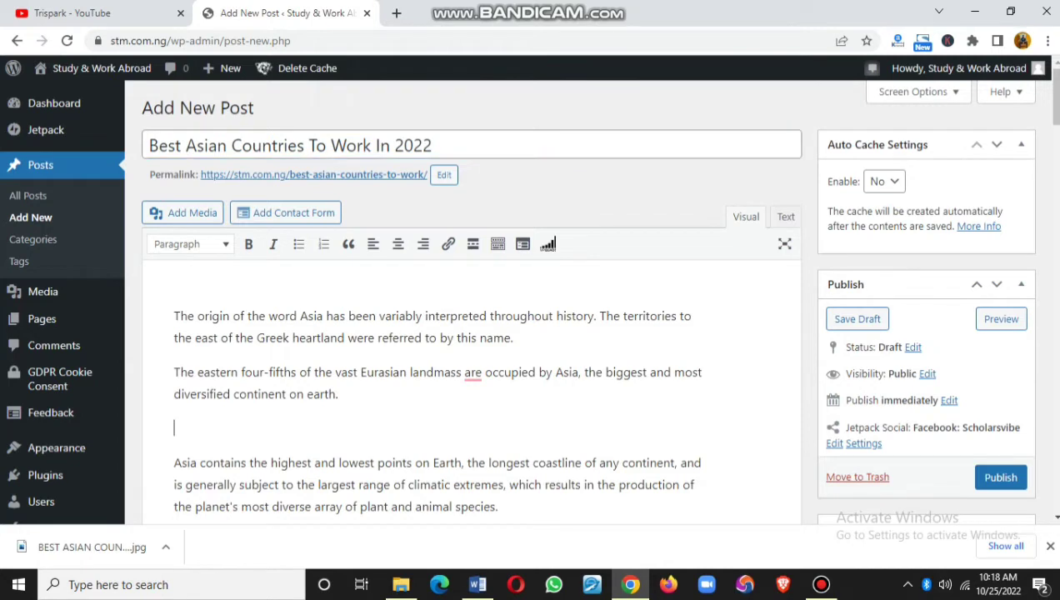
{"action": "key", "text": "BackSpace"}
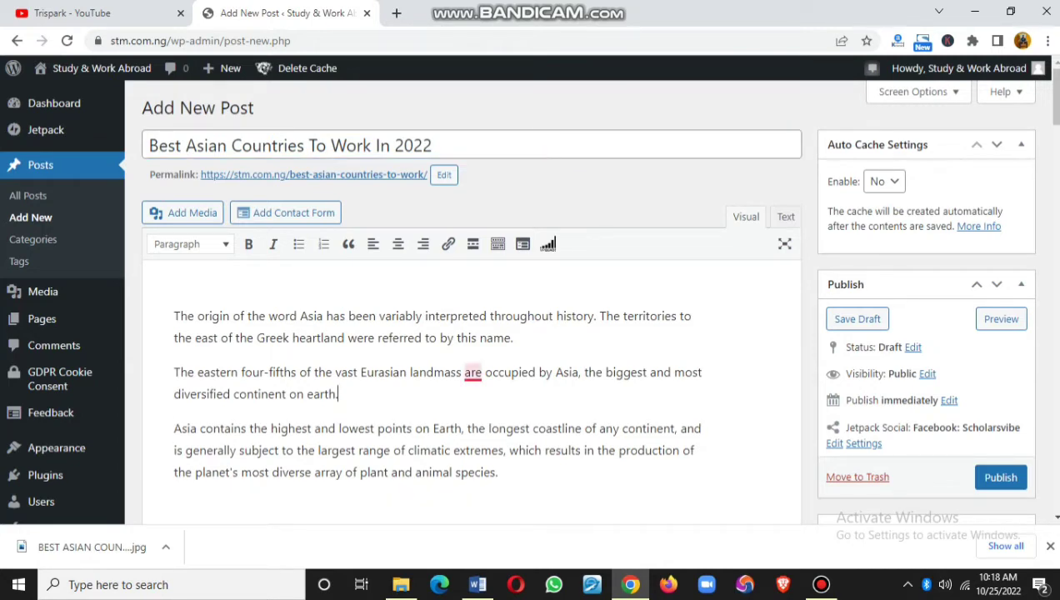
{"action": "mouse_move", "coordinate": [473, 372]}
{"action": "left_click", "coordinate": [470, 415]}
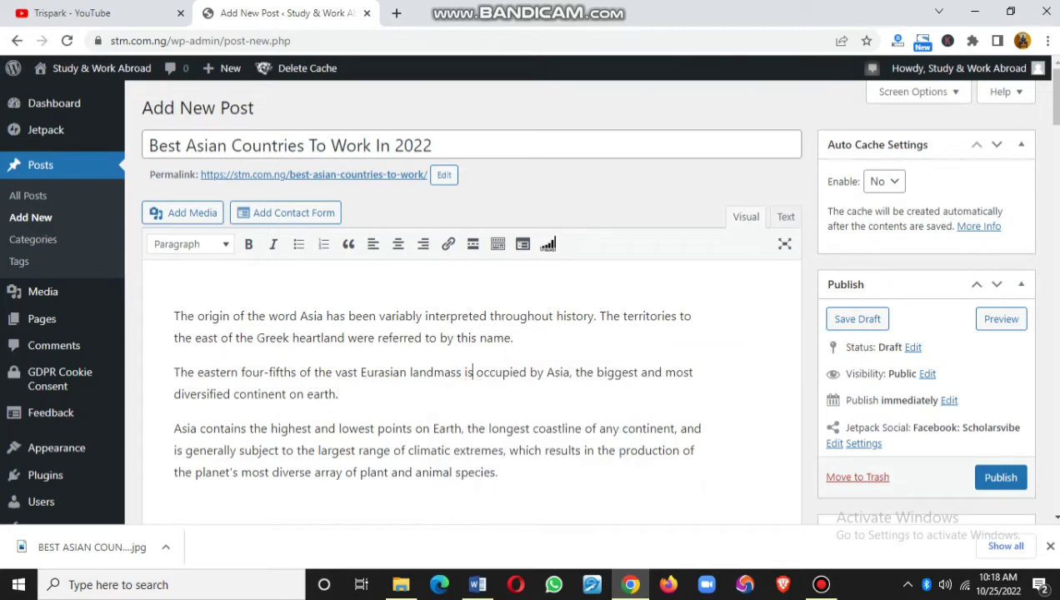
Step: Insert an empty paragraph above the opening paragraph that begins "The origin of the word Asia"
{"action": "left_click", "coordinate": [173, 315]}
{"action": "key", "text": "Return"}
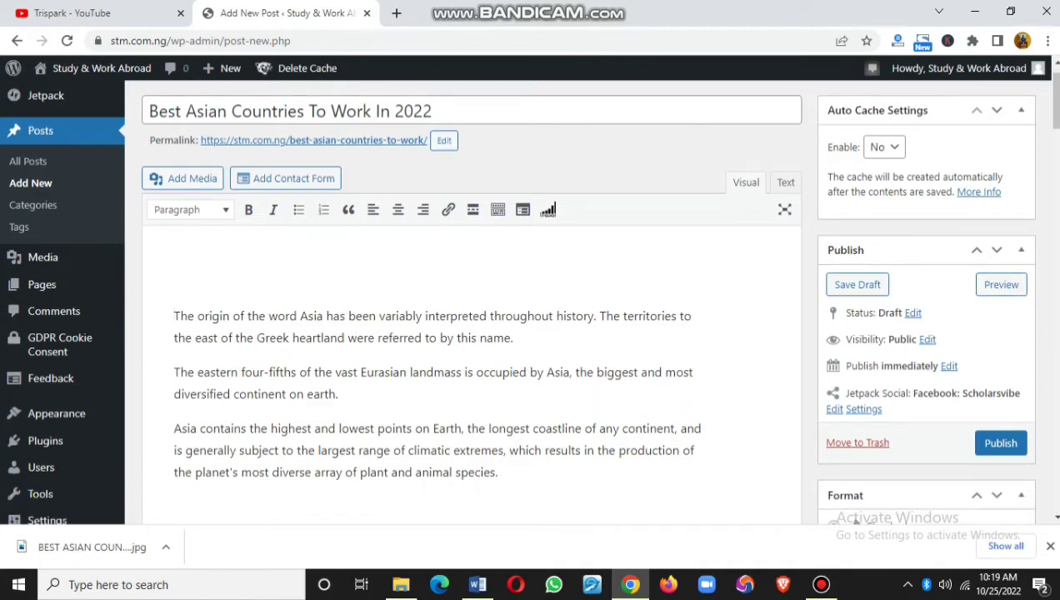
{"action": "left_click", "coordinate": [174, 281]}
{"action": "key", "text": "Caps_Lock"}
{"action": "type", "text": "iNTERS"}
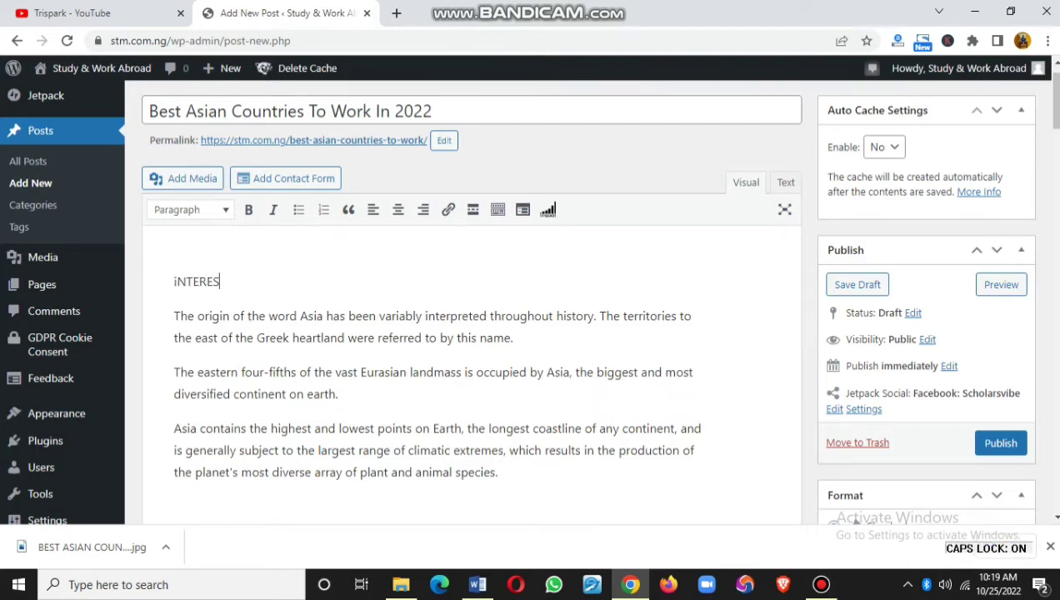
{"action": "key", "text": "BackSpace"}
{"action": "key", "text": "BackSpace"}
{"action": "key", "text": "BackSpace"}
{"action": "key", "text": "BackSpace"}
{"action": "key", "text": "BackSpace"}
{"action": "key", "text": "BackSpace"}
{"action": "key", "text": "Caps_Lock"}
Step: Write the introduction "Interested in working in Asia? Here is a list of the best Asian countries to work in 2022. Read on to discover them."
{"action": "type", "text": "Intere"}
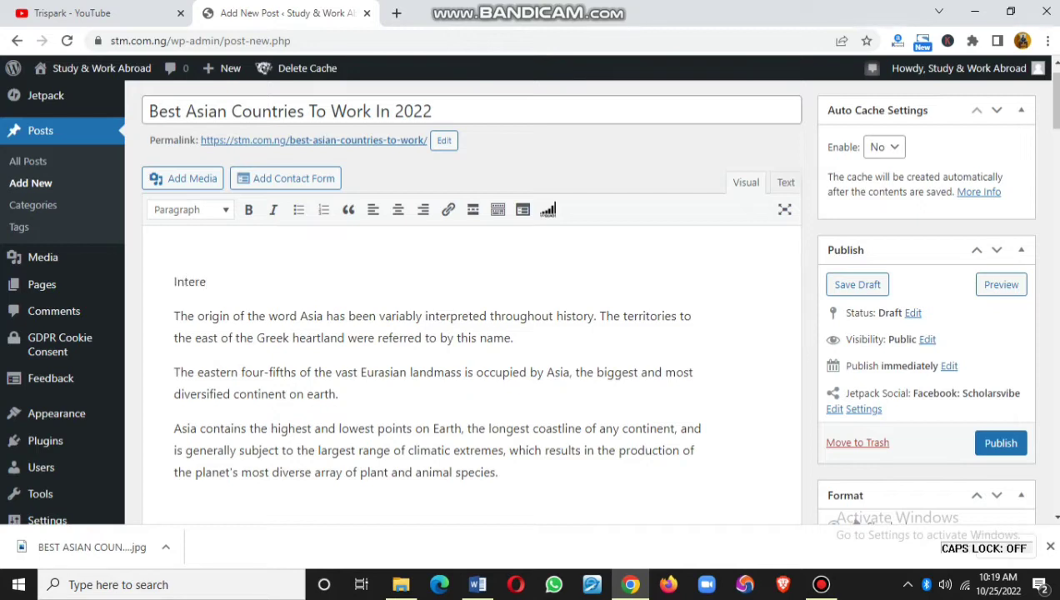
{"action": "type", "text": "sted in working "}
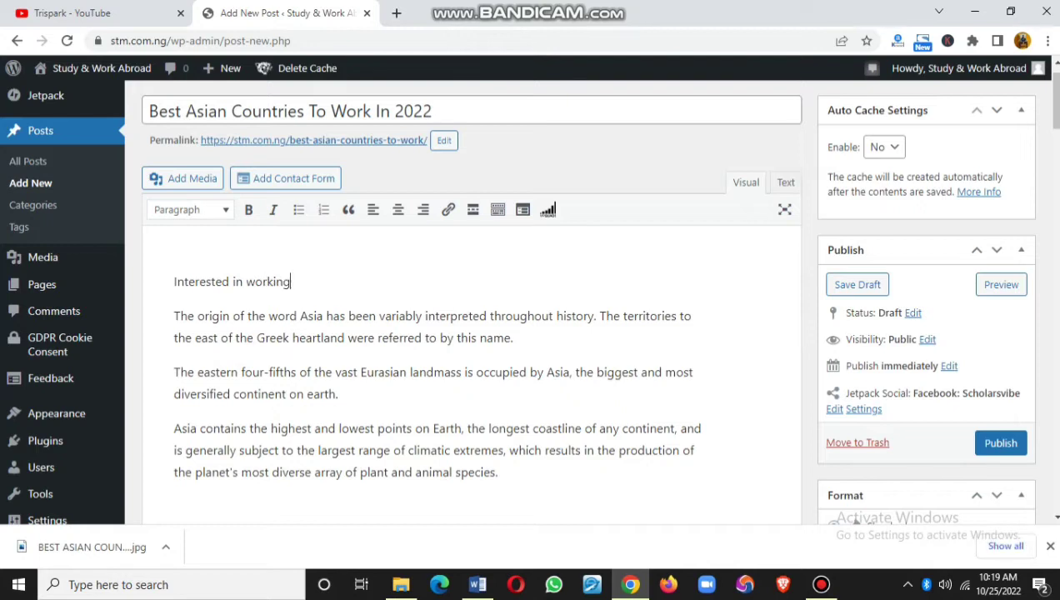
{"action": "type", "text": "in Asia"}
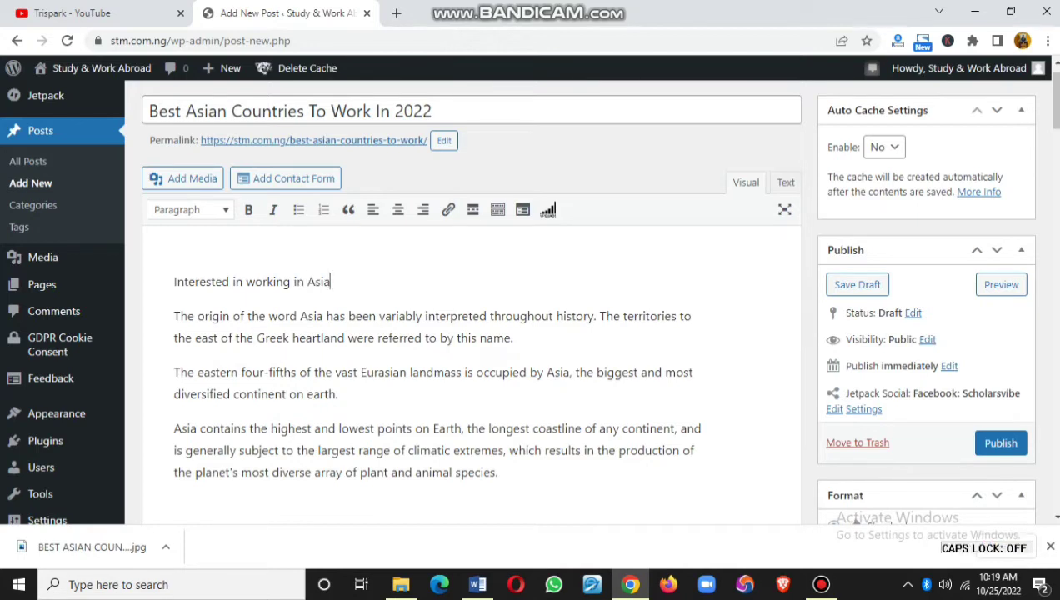
{"action": "type", "text": "? Here is a list o"}
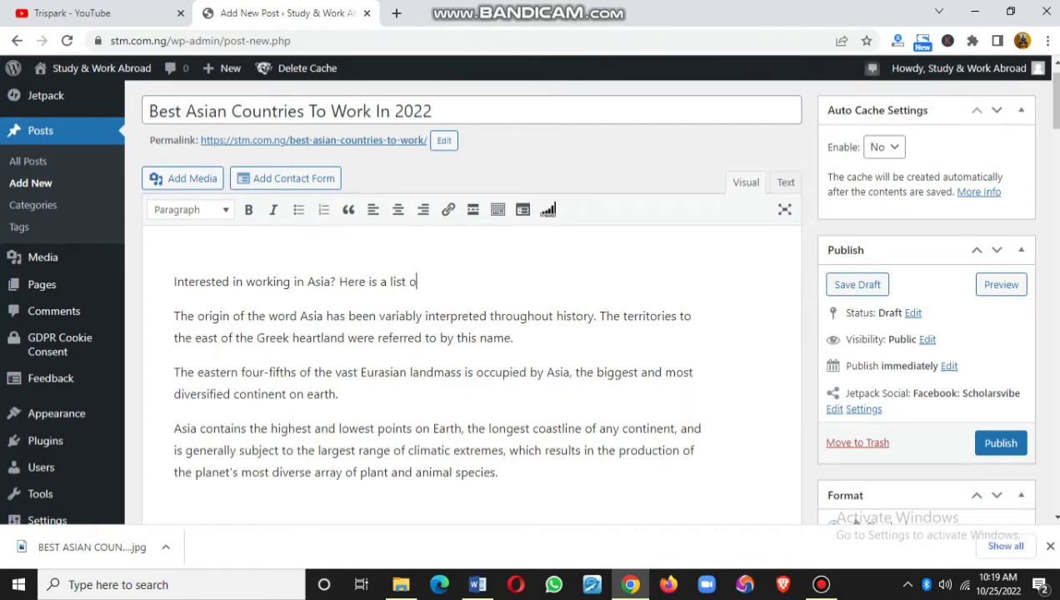
{"action": "type", "text": "f the best"}
{"action": "key", "text": "Caps_Lock"}
{"action": "type", "text": "A"}
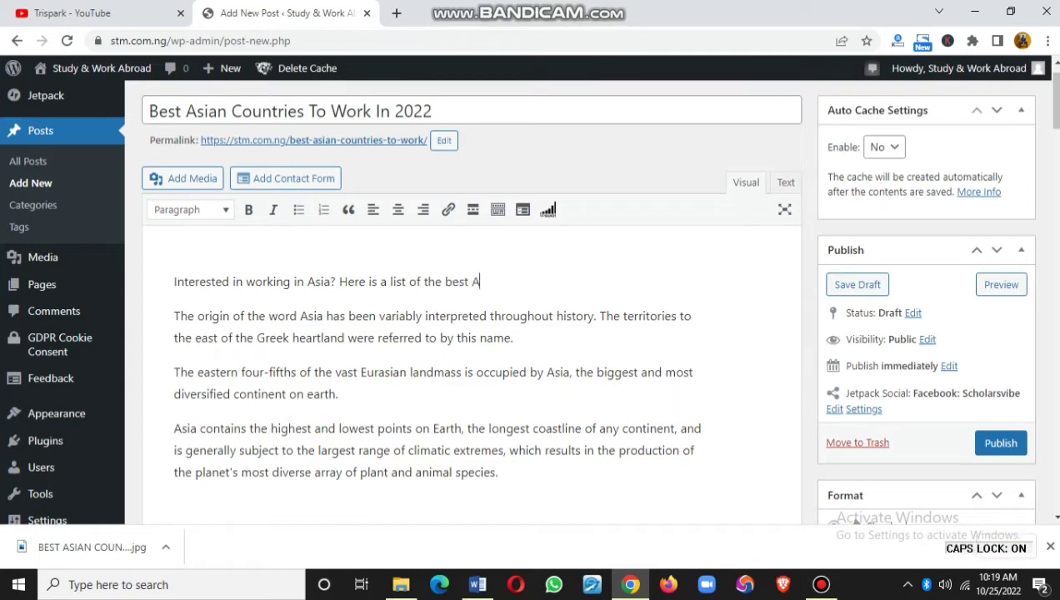
{"action": "key", "text": "Caps_Lock"}
{"action": "type", "text": "sian"}
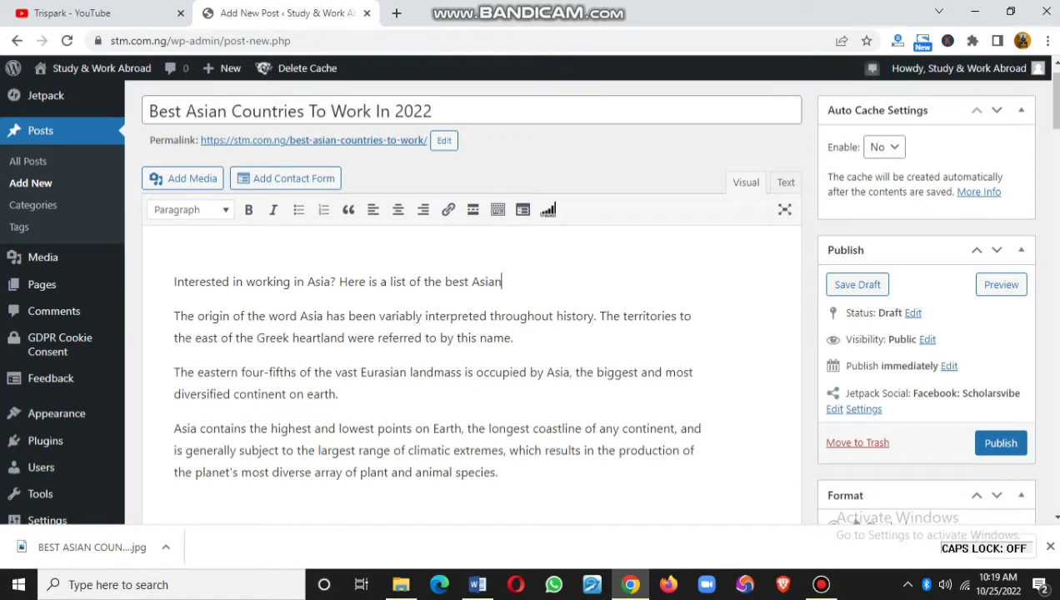
{"action": "type", "text": " countries"}
{"action": "type", "text": " in"}
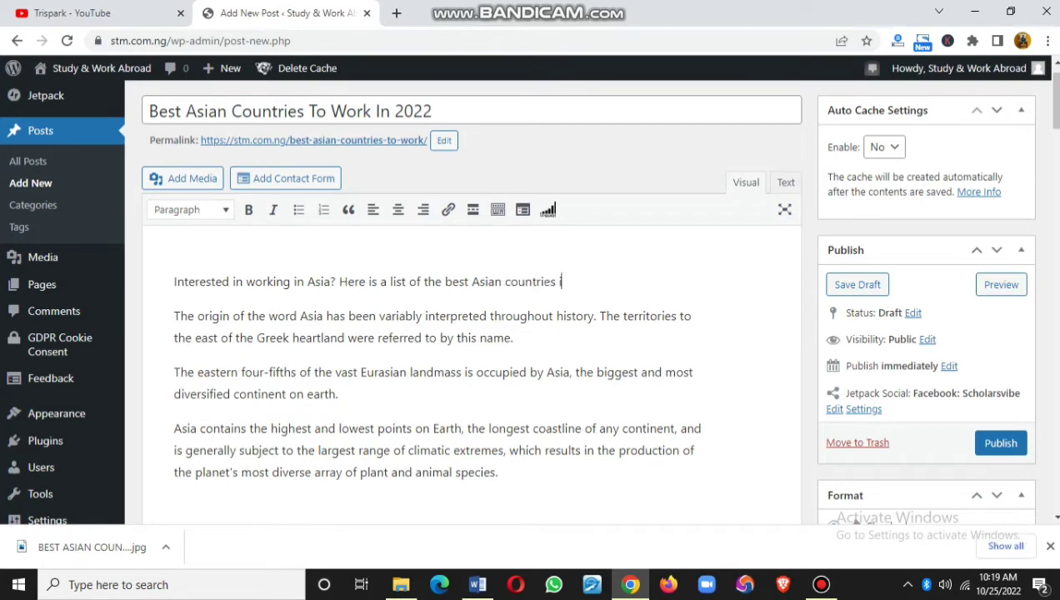
{"action": "key", "text": "BackSpace"}
{"action": "key", "text": "BackSpace"}
{"action": "type", "text": "to"}
{"action": "type", "text": "work in 2022. "}
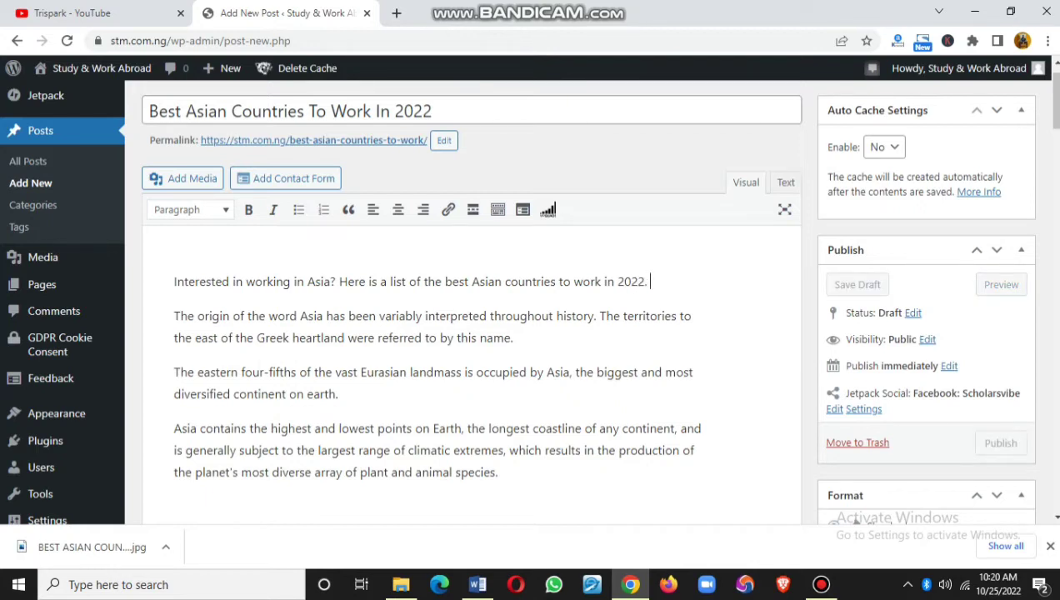
{"action": "type", "text": "Read on to"}
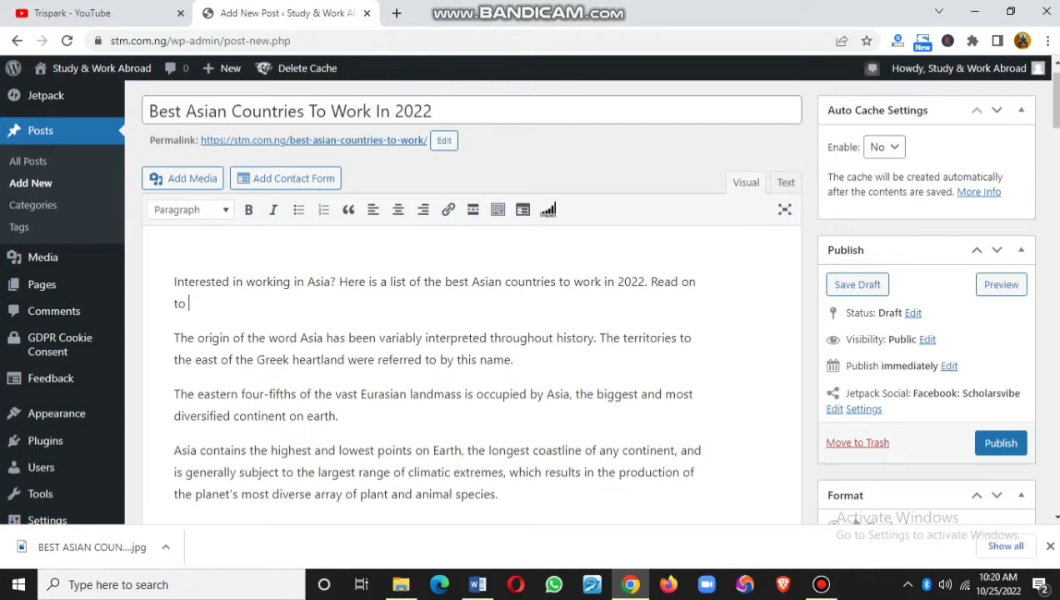
{"action": "type", "text": " discover them."}
Step: Compare the key phrase in the post title with the phrase "best Asian countries to work" in the introduction
{"action": "left_click_drag", "start_coordinate": [305, 110], "coordinate": [175, 111]}
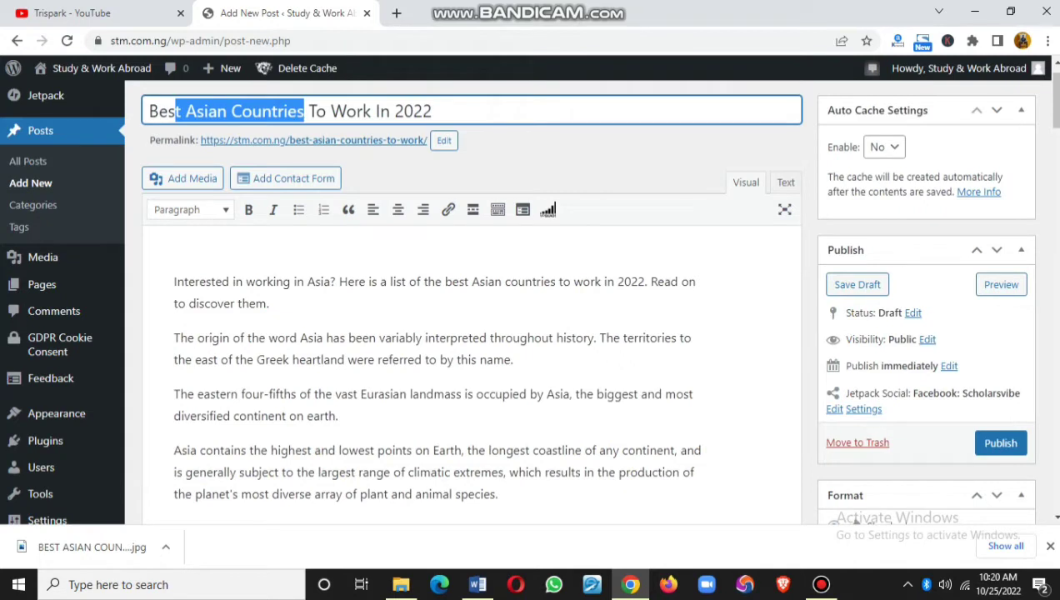
{"action": "left_click", "coordinate": [181, 111]}
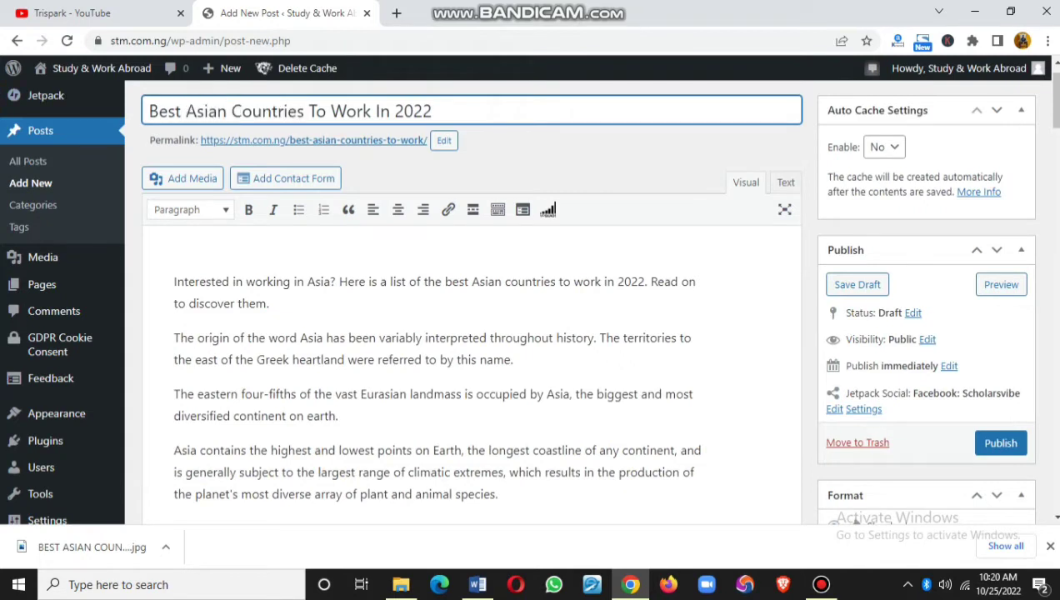
{"action": "left_click_drag", "start_coordinate": [184, 111], "coordinate": [372, 111]}
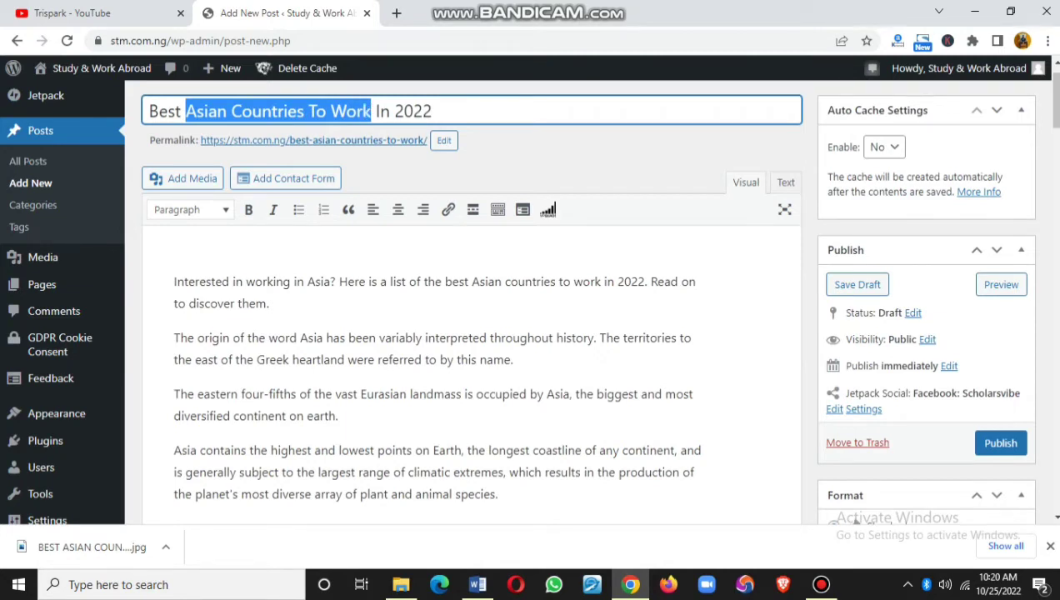
{"action": "left_click", "coordinate": [269, 303]}
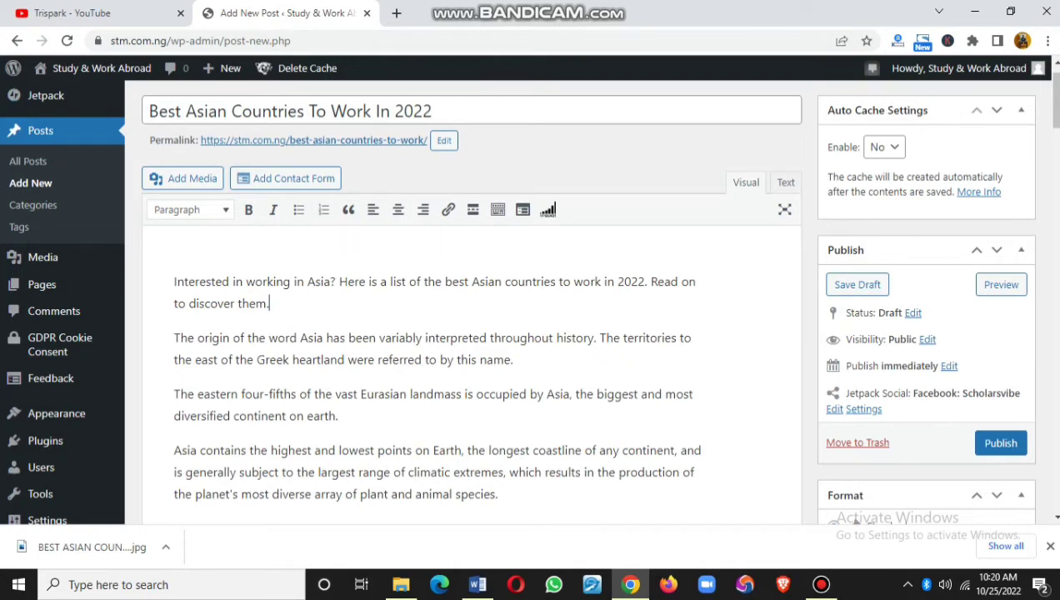
{"action": "left_click_drag", "start_coordinate": [445, 282], "coordinate": [599, 282]}
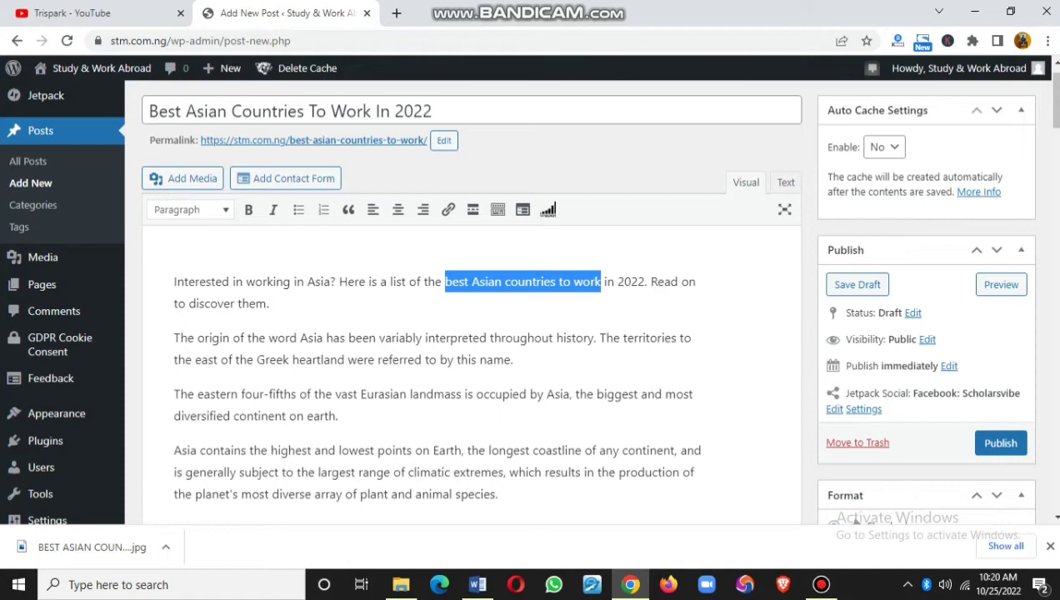
{"action": "left_click", "coordinate": [243, 281]}
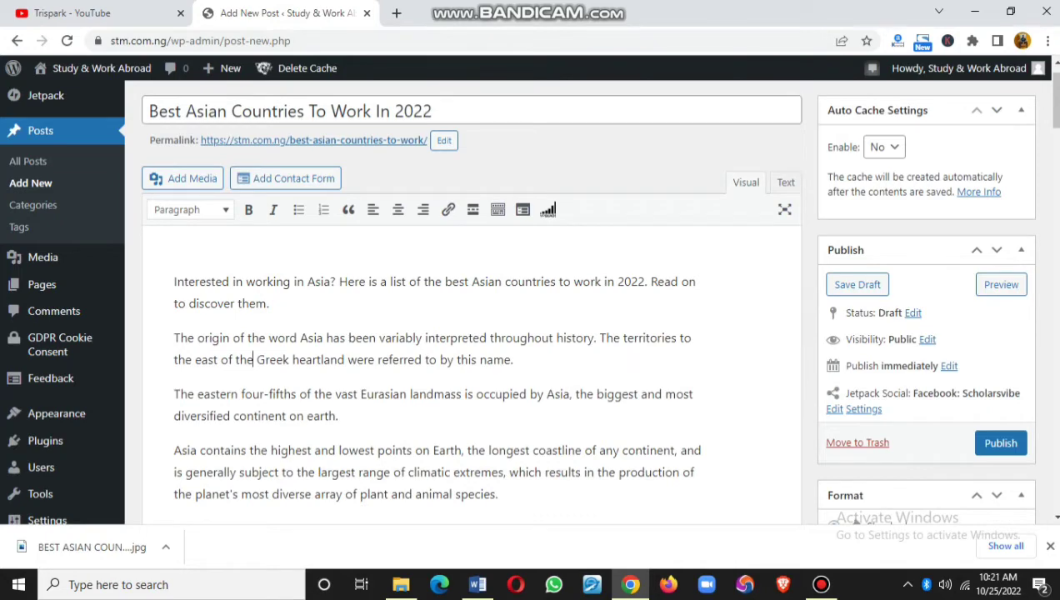
Step: Delete the blank lines after the paragraphs ending "animal species.", "regions it contains.", "such boundaries." and "varied and unpredictable."
{"action": "scroll", "coordinate": [527, 296], "scroll_direction": "down", "scroll_amount": 1}
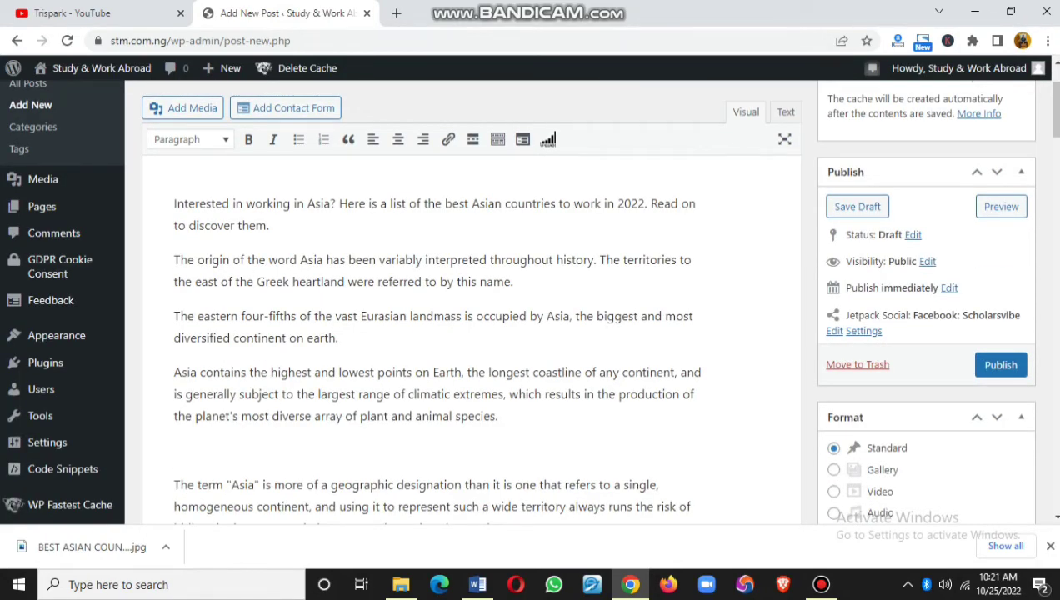
{"action": "scroll", "coordinate": [527, 300], "scroll_direction": "down", "scroll_amount": 2}
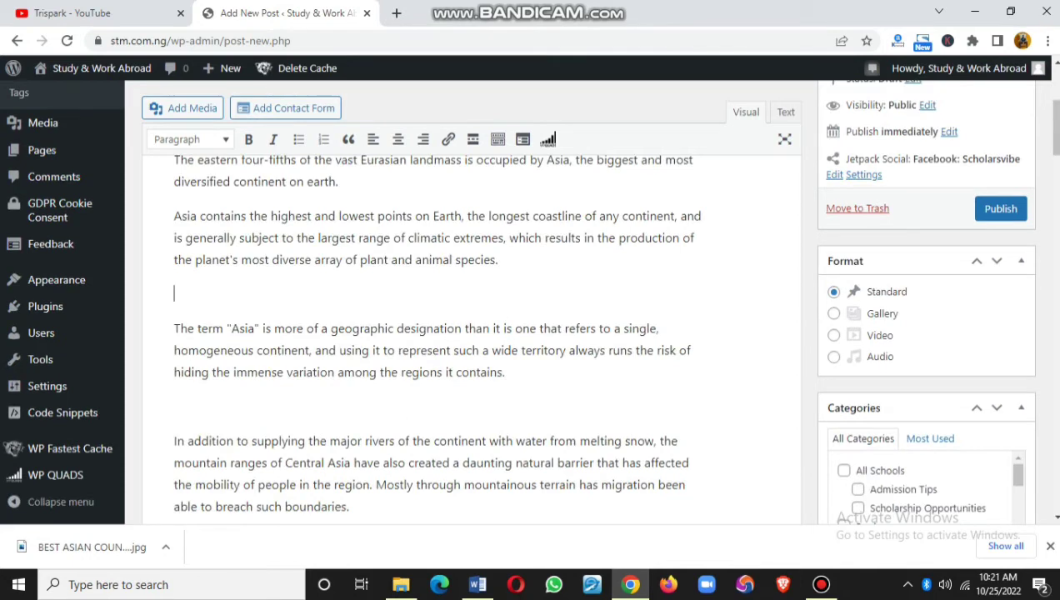
{"action": "key", "text": "BackSpace"}
{"action": "left_click", "coordinate": [174, 371]}
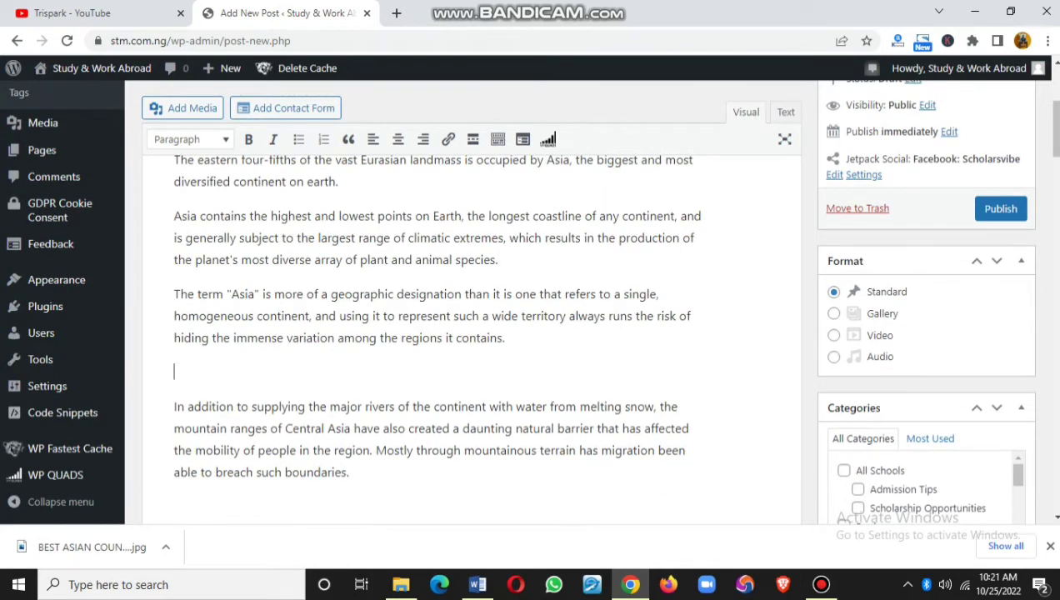
{"action": "key", "text": "BackSpace"}
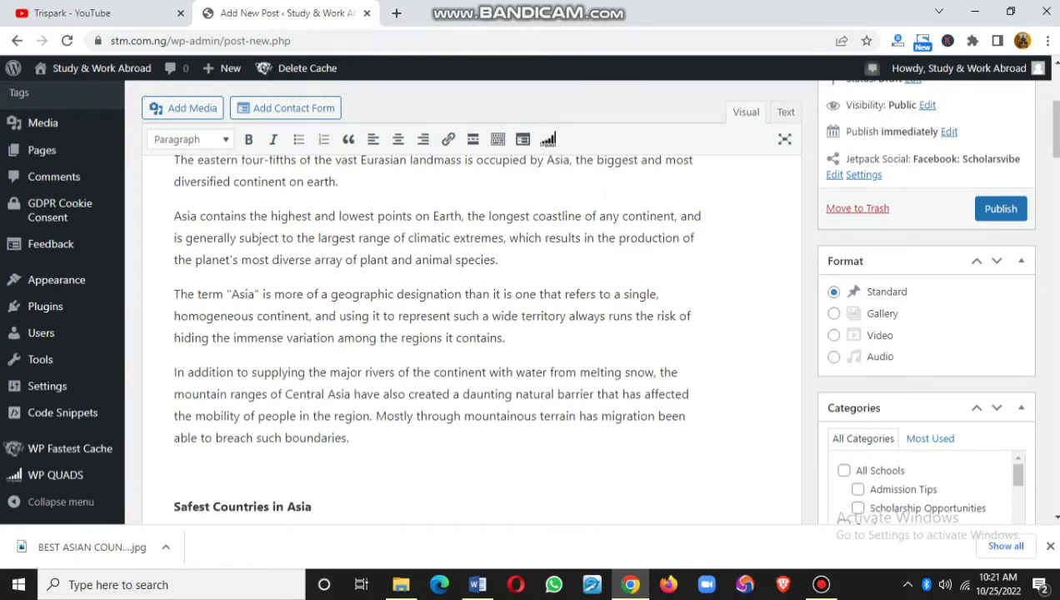
{"action": "scroll", "coordinate": [467, 334], "scroll_direction": "down", "scroll_amount": 2}
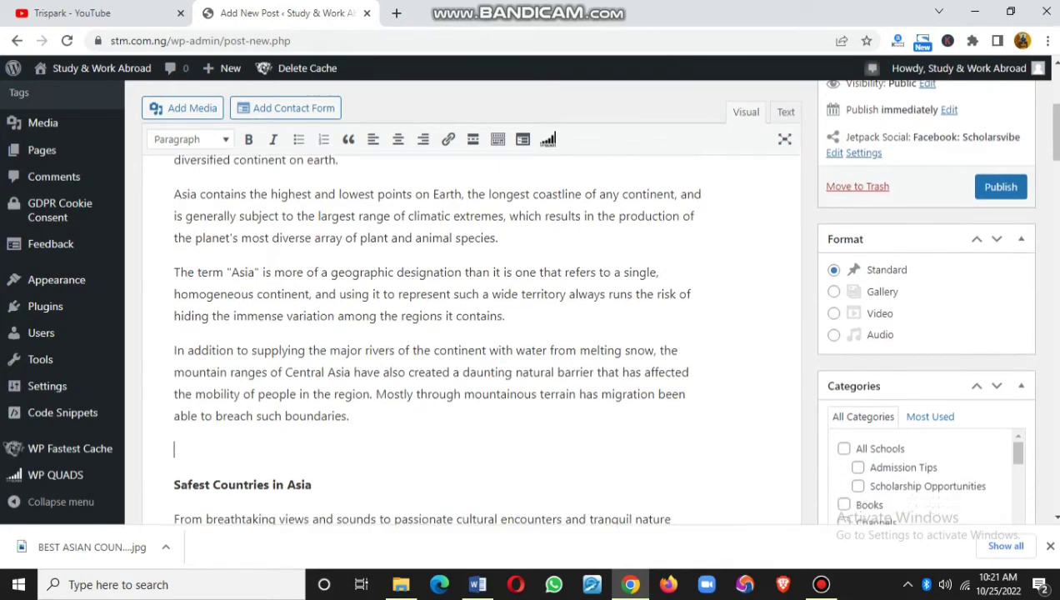
{"action": "key", "text": "BackSpace"}
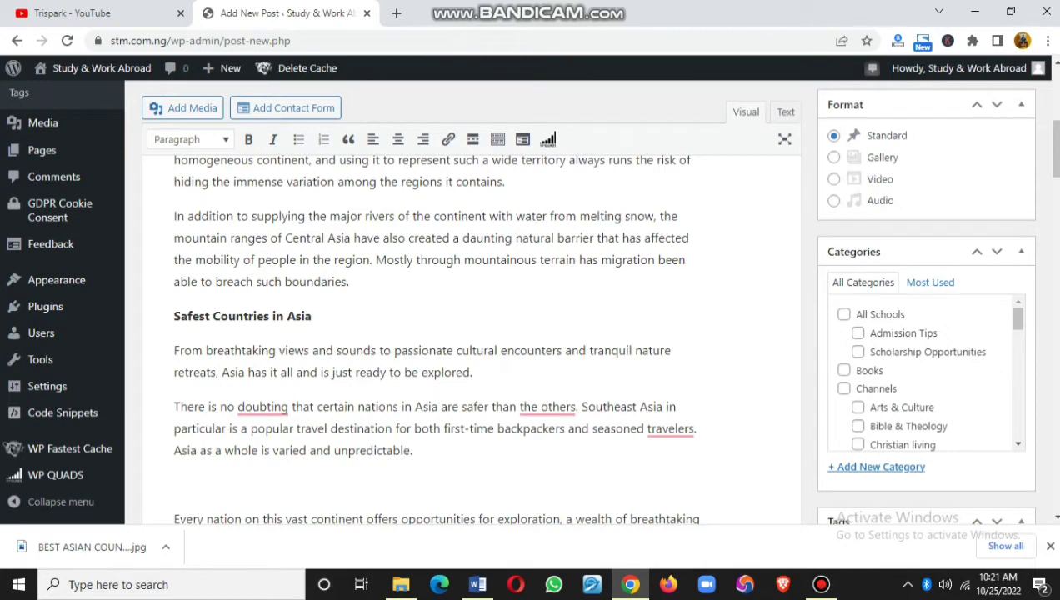
{"action": "left_click", "coordinate": [174, 480]}
{"action": "key", "text": "BackSpace"}
Step: Accept the Grammarly corrections "doubt", "others" and "travellers" in the paragraph about safer Asian nations
{"action": "mouse_move", "coordinate": [263, 407]}
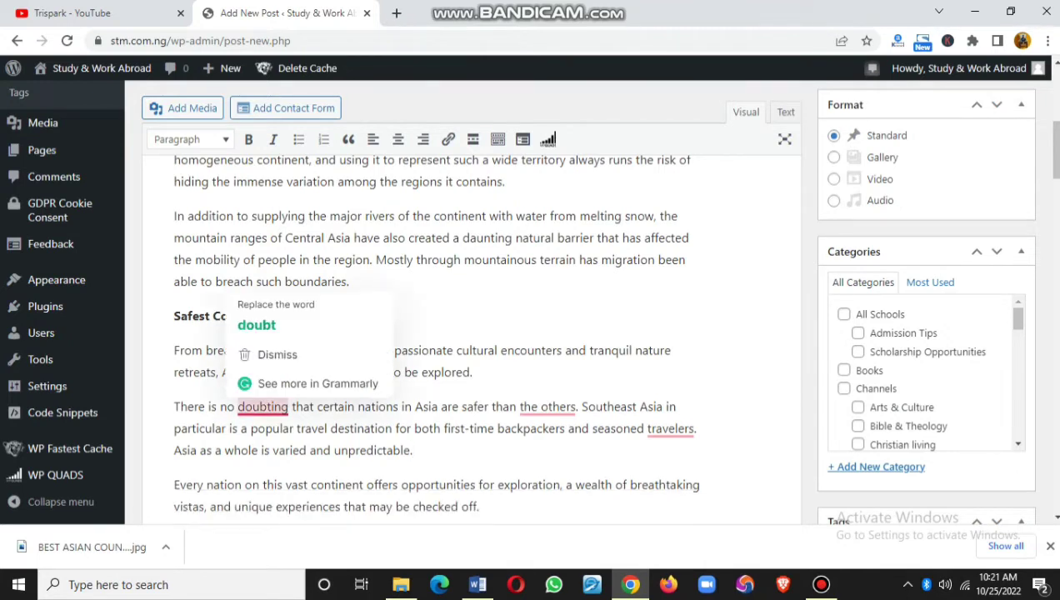
{"action": "left_click", "coordinate": [266, 321]}
{"action": "mouse_move", "coordinate": [530, 407]}
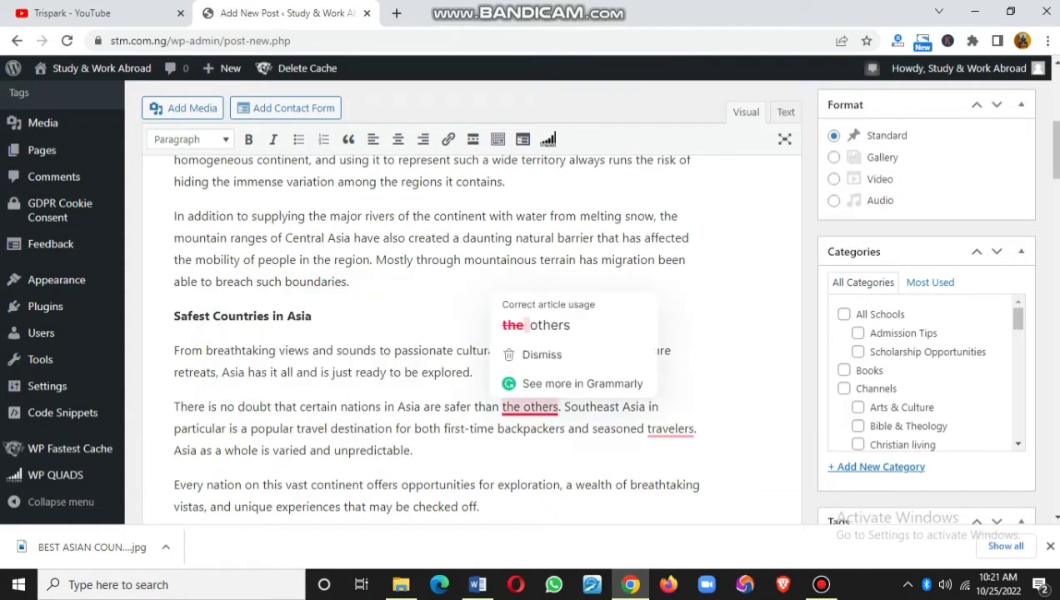
{"action": "left_click", "coordinate": [534, 324]}
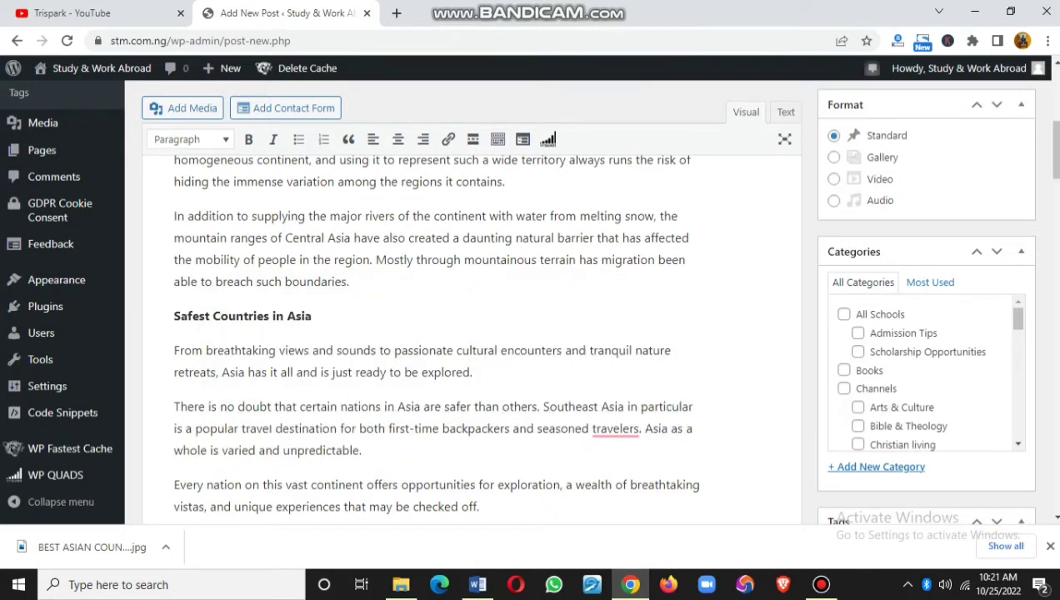
{"action": "mouse_move", "coordinate": [615, 428]}
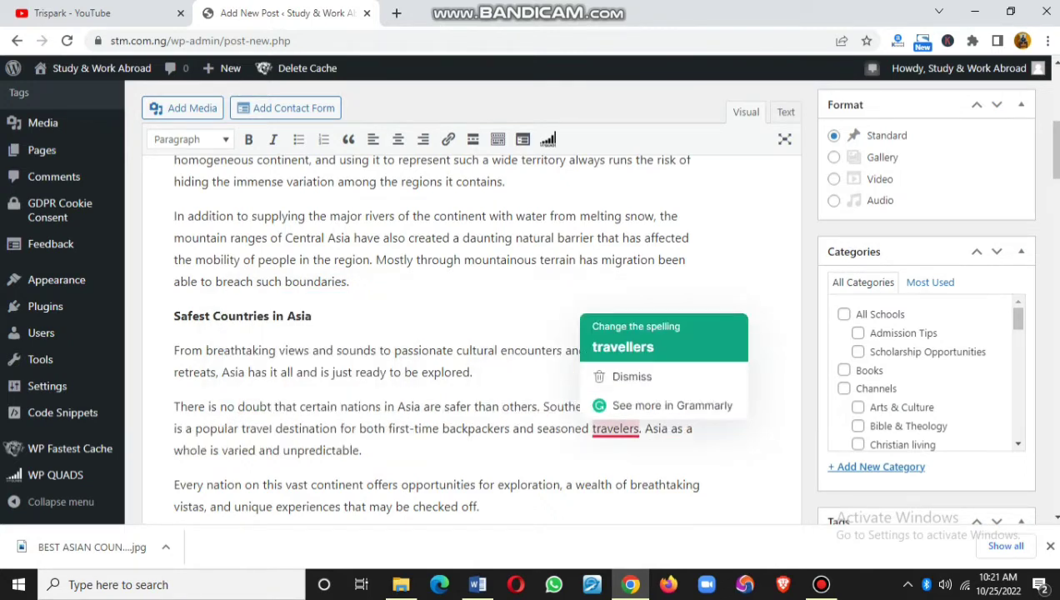
{"action": "left_click", "coordinate": [623, 346]}
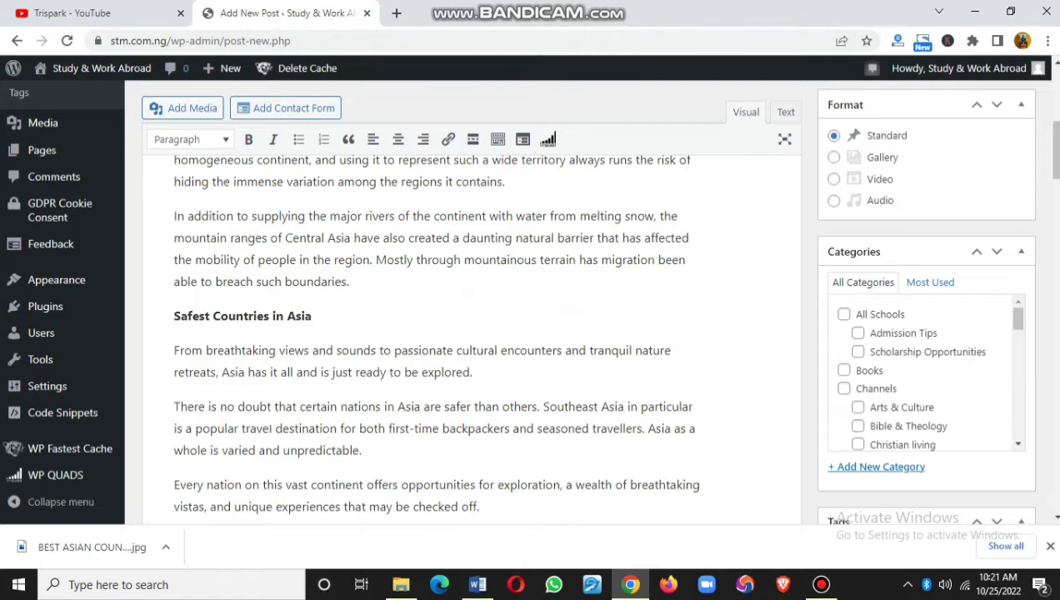
Step: Append "Presently" to the bold heading "Safest Countries in Asia"
{"action": "left_click_drag", "start_coordinate": [312, 316], "coordinate": [173, 316]}
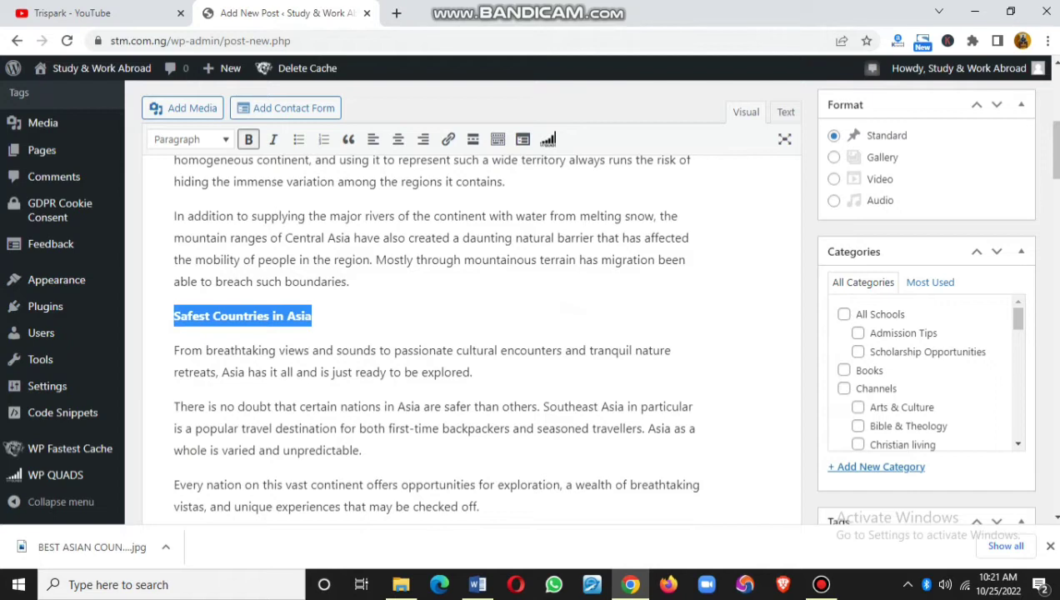
{"action": "scroll", "coordinate": [471, 333], "scroll_direction": "up", "scroll_amount": 4}
{"action": "scroll", "coordinate": [471, 334], "scroll_direction": "up", "scroll_amount": 2}
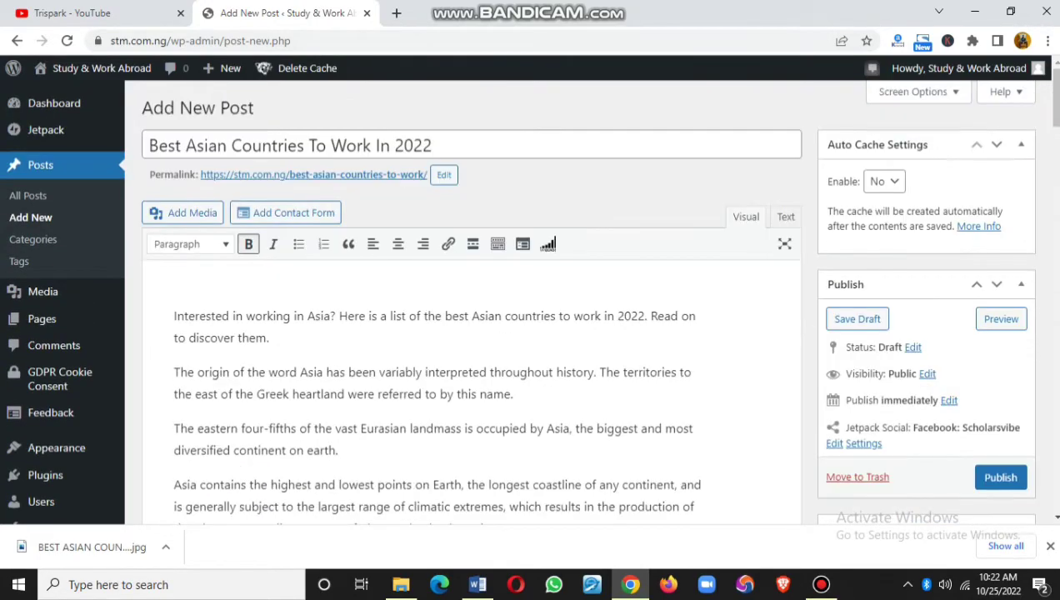
{"action": "scroll", "coordinate": [471, 334], "scroll_direction": "down", "scroll_amount": 4}
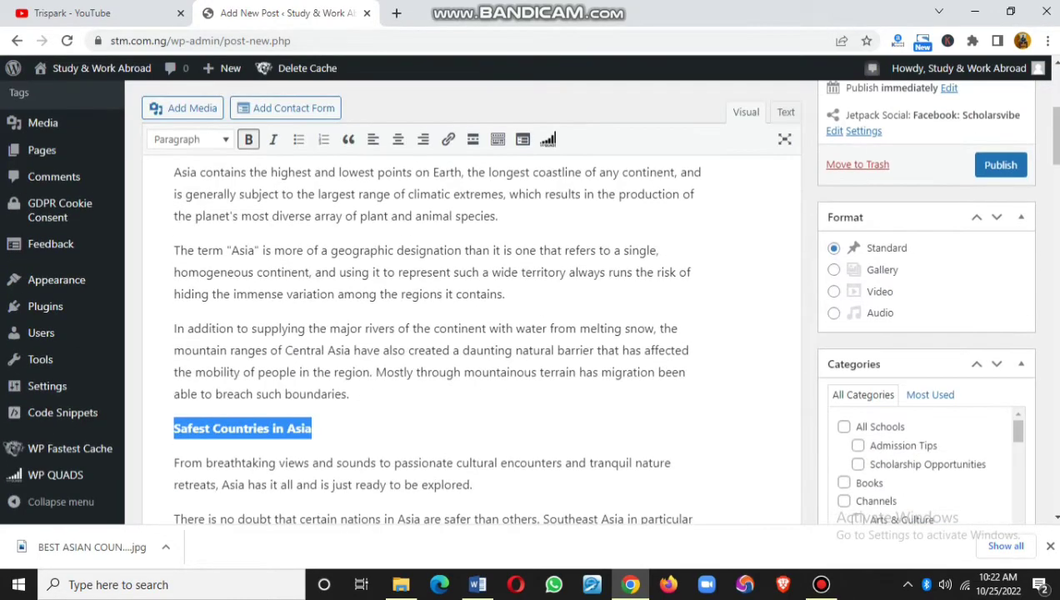
{"action": "scroll", "coordinate": [471, 334], "scroll_direction": "down", "scroll_amount": 1}
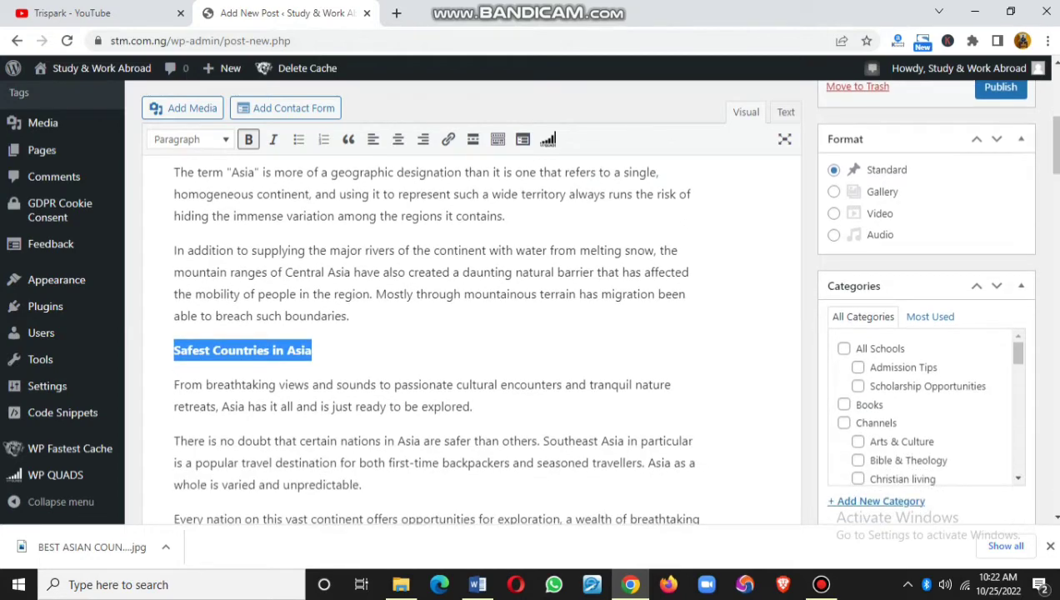
{"action": "left_click", "coordinate": [312, 350]}
{"action": "key", "text": "Caps_Lock"}
{"action": "type", "text": "P"}
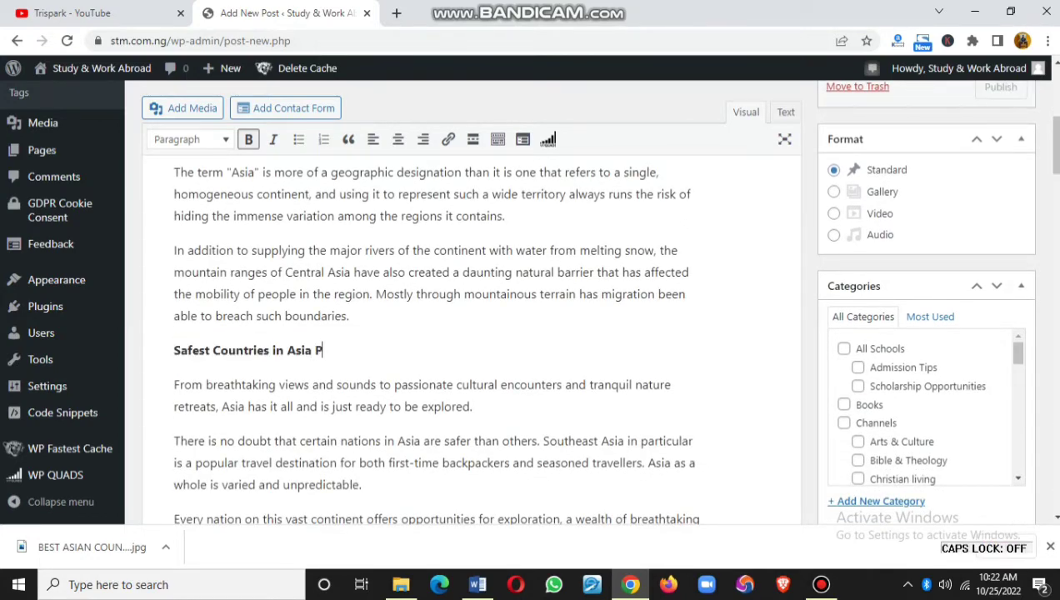
{"action": "type", "text": "resently"}
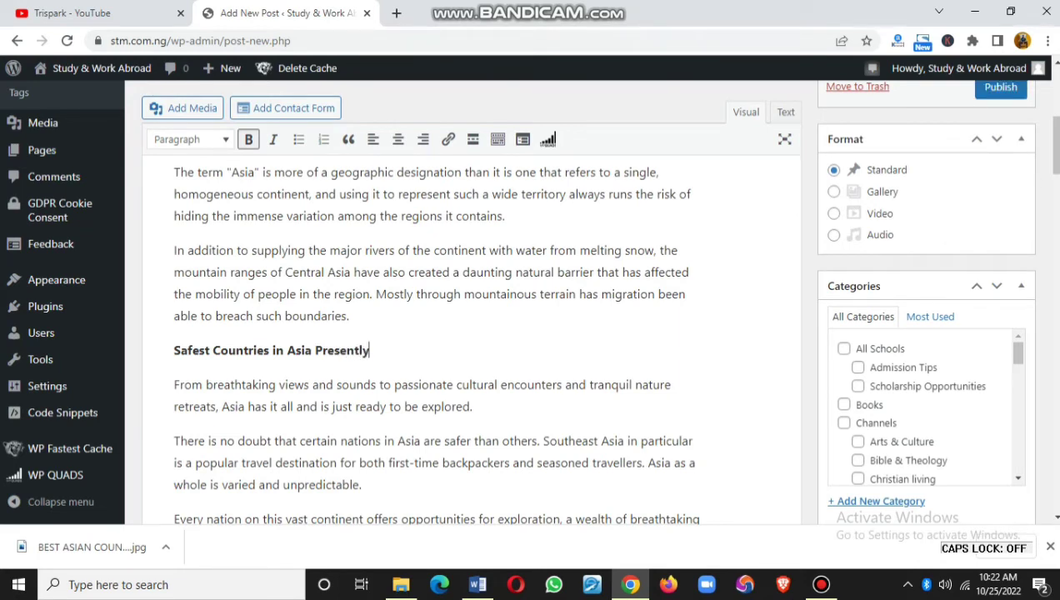
{"action": "key", "text": "shift+Left"}
{"action": "key", "text": "shift+Left"}
{"action": "key", "text": "shift+Left"}
{"action": "key", "text": "shift+Left"}
{"action": "key", "text": "shift+Left"}
{"action": "key", "text": "shift+Left"}
{"action": "key", "text": "shift+Left"}
{"action": "key", "text": "shift+Left"}
{"action": "key", "text": "shift+Left"}
{"action": "key", "text": "shift+Left"}
{"action": "key", "text": "shift+Left"}
{"action": "key", "text": "shift+Left"}
{"action": "key", "text": "shift+Left"}
{"action": "key", "text": "shift+Left"}
{"action": "key", "text": "shift+Left"}
{"action": "key", "text": "shift+Left"}
{"action": "key", "text": "shift+Left"}
{"action": "key", "text": "shift+Left"}
{"action": "key", "text": "shift+Left"}
{"action": "key", "text": "shift+Left"}
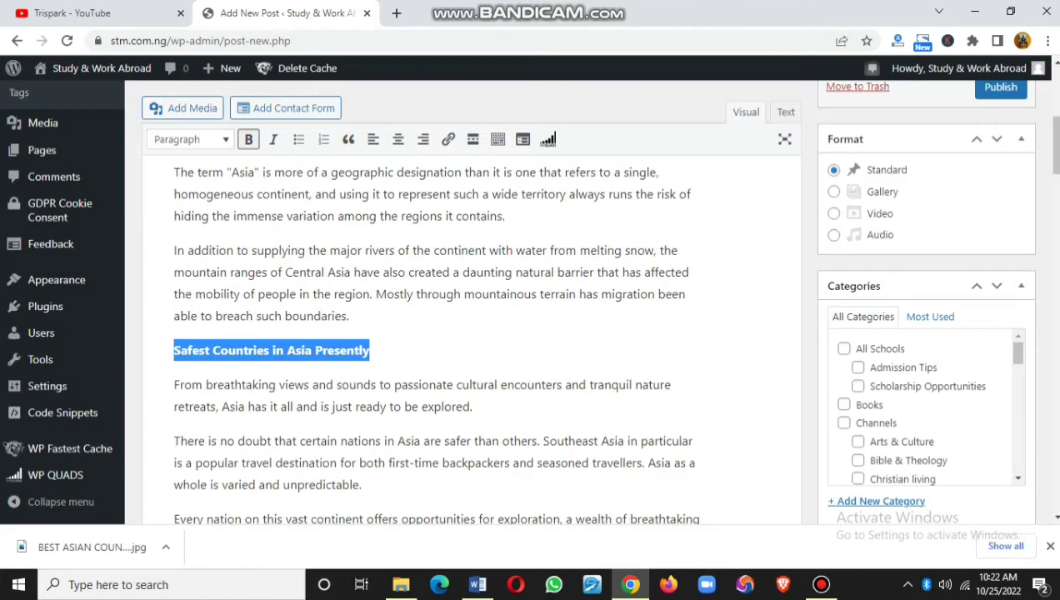
{"action": "left_click", "coordinate": [428, 385]}
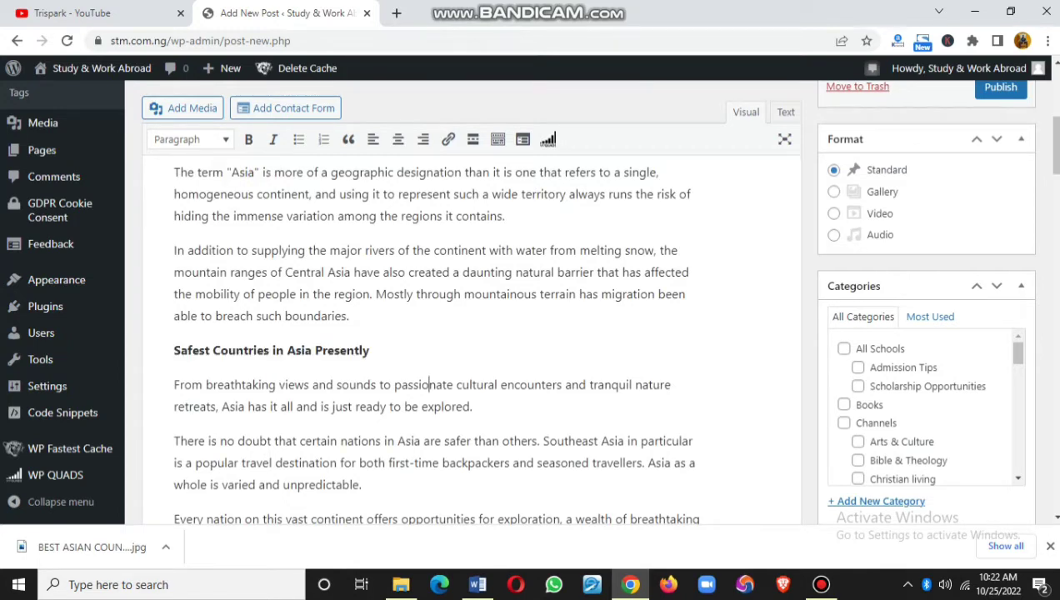
Step: Format the bold line "Safest Countries in Asia Presently" as Heading 2
{"action": "left_click", "coordinate": [369, 350]}
{"action": "left_click_drag", "start_coordinate": [369, 350], "coordinate": [173, 351]}
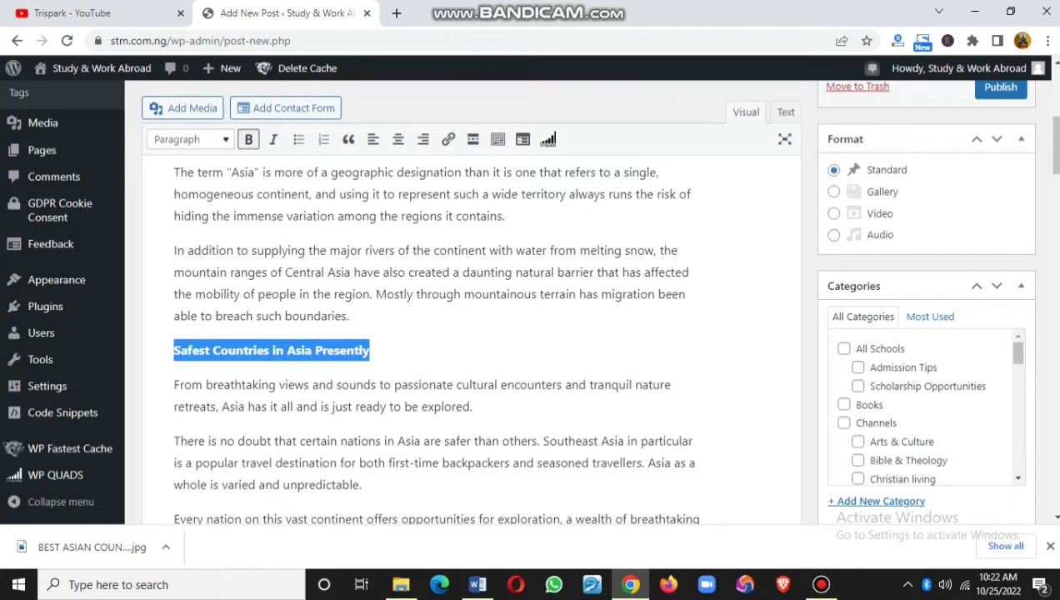
{"action": "left_click", "coordinate": [190, 139]}
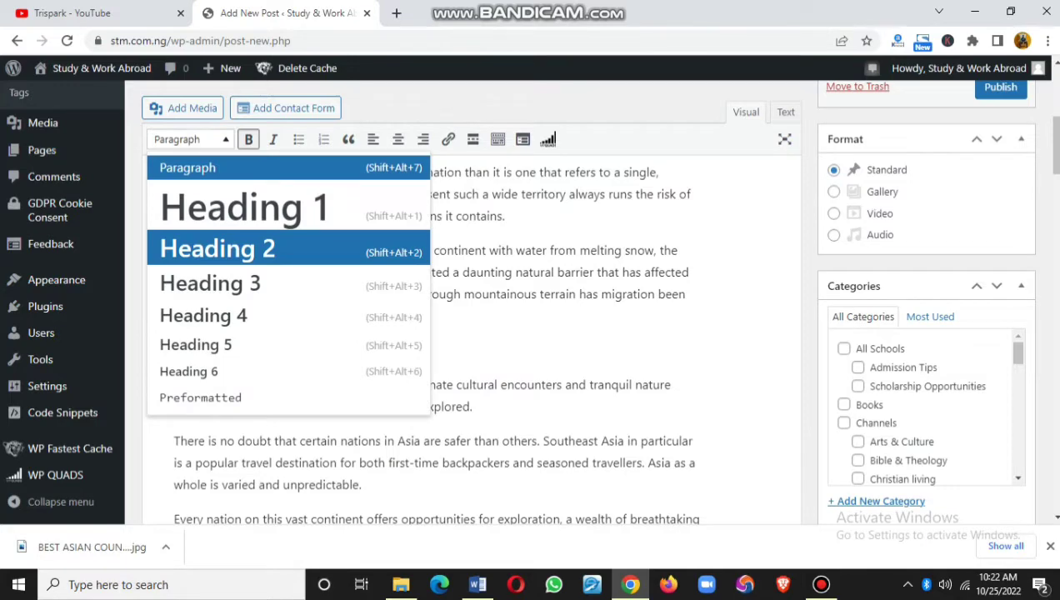
{"action": "left_click", "coordinate": [218, 249]}
{"action": "left_click", "coordinate": [372, 276]}
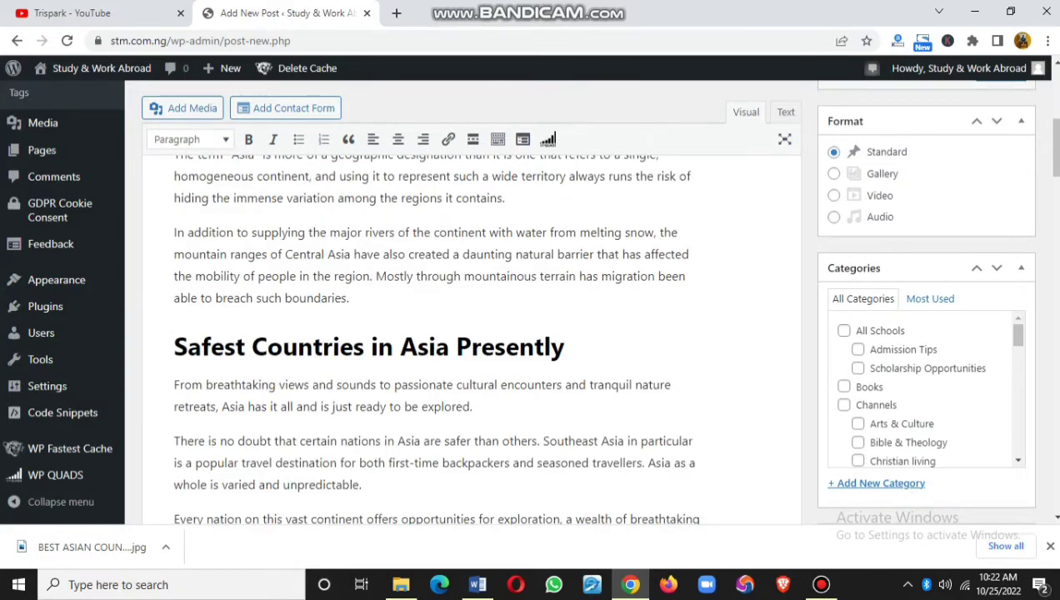
Step: Check the post title and the paragraph style applied to the "Safest Countries in Asia Presently" heading
{"action": "scroll", "coordinate": [373, 276], "scroll_direction": "up", "scroll_amount": 7}
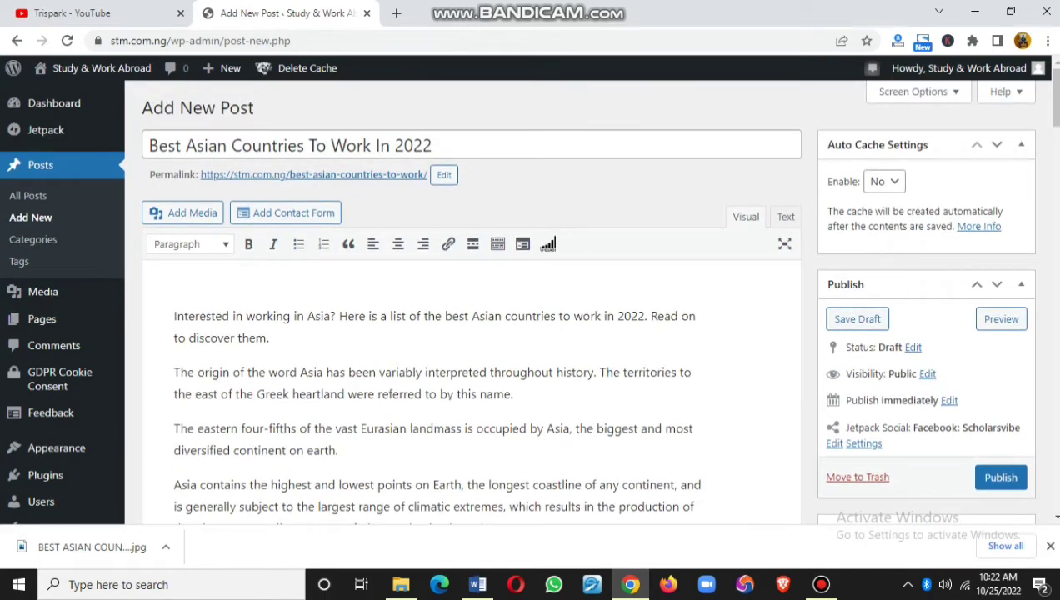
{"action": "scroll", "coordinate": [467, 334], "scroll_direction": "down", "scroll_amount": 6}
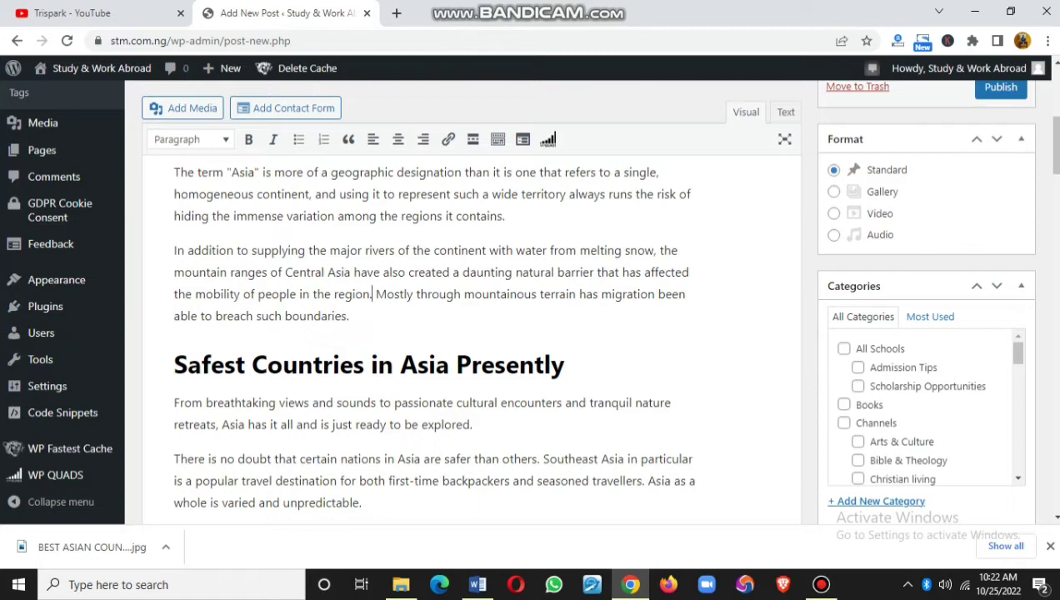
{"action": "scroll", "coordinate": [530, 297], "scroll_direction": "down", "scroll_amount": 1}
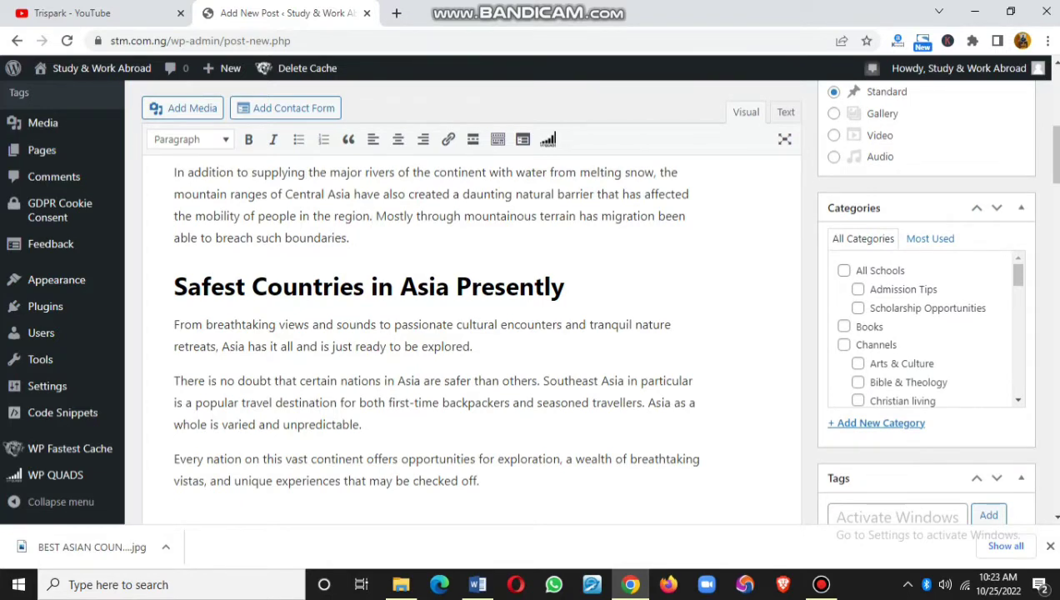
{"action": "left_click", "coordinate": [250, 286]}
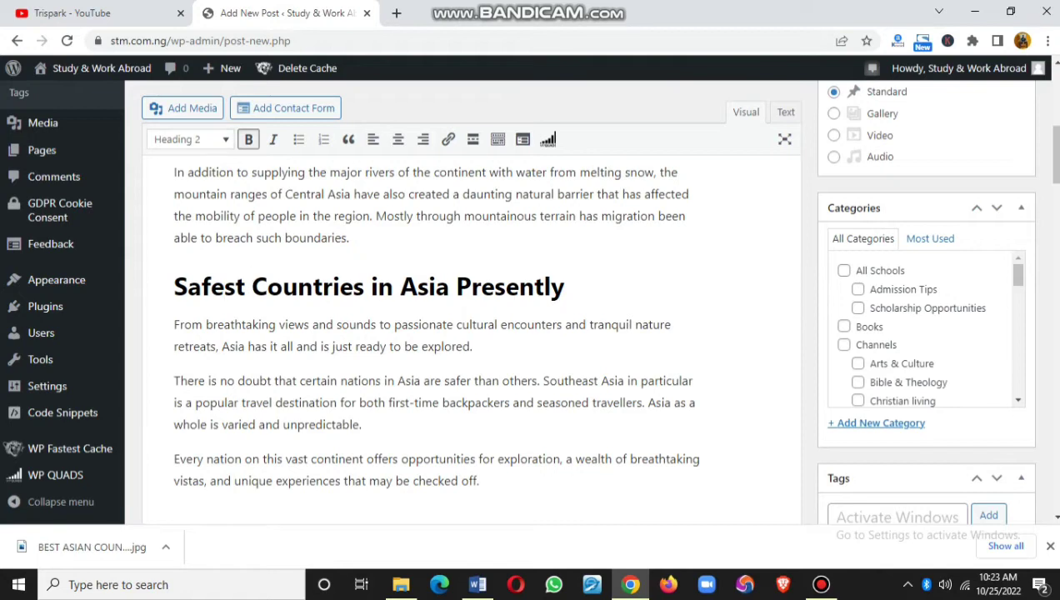
{"action": "left_click_drag", "start_coordinate": [564, 286], "coordinate": [174, 286]}
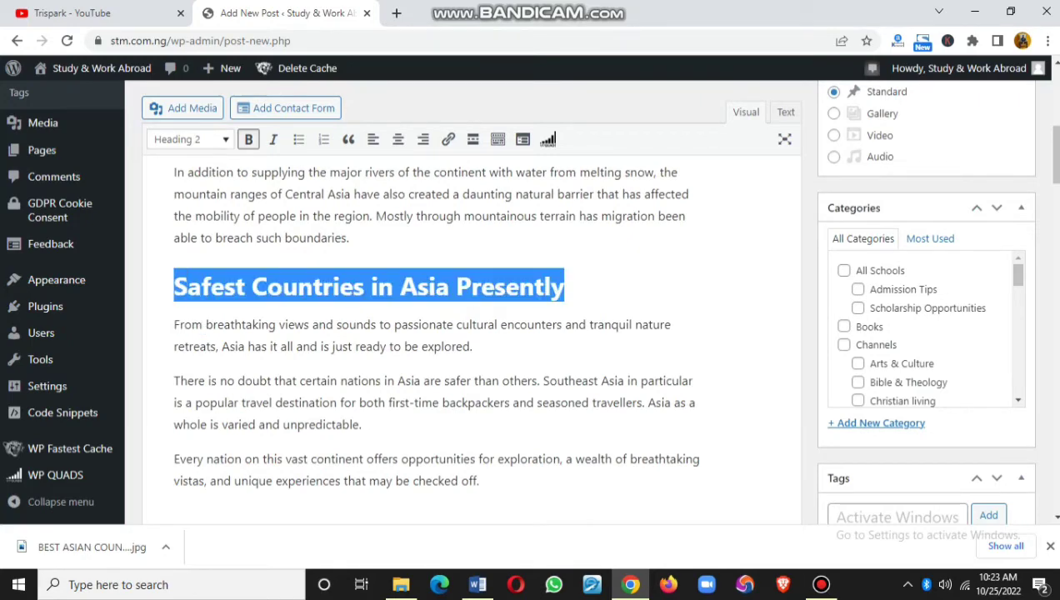
{"action": "left_click", "coordinate": [190, 139]}
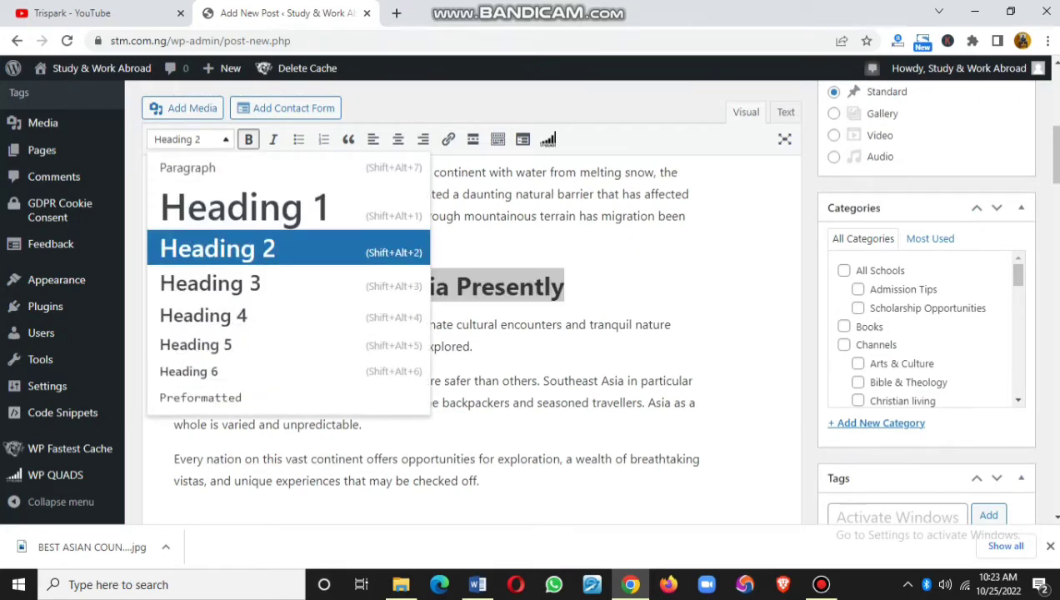
{"action": "left_click", "coordinate": [563, 381]}
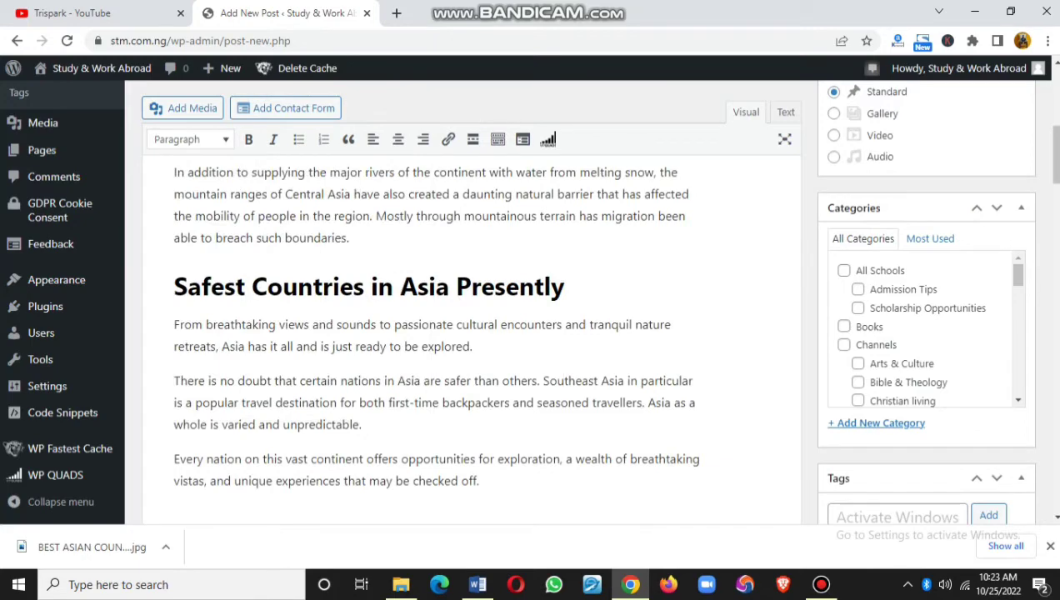
Step: Delete the blank lines above the Singapore list item and after the paragraph ending "to live in Asia."
{"action": "scroll", "coordinate": [488, 334], "scroll_direction": "down", "scroll_amount": 3}
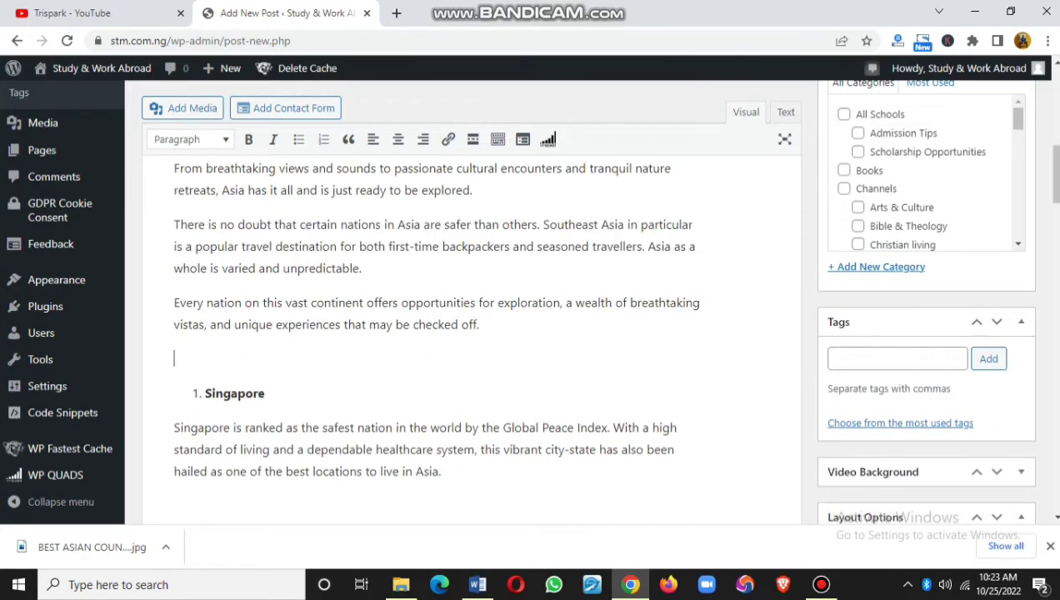
{"action": "key", "text": "BackSpace"}
{"action": "left_click", "coordinate": [174, 467]}
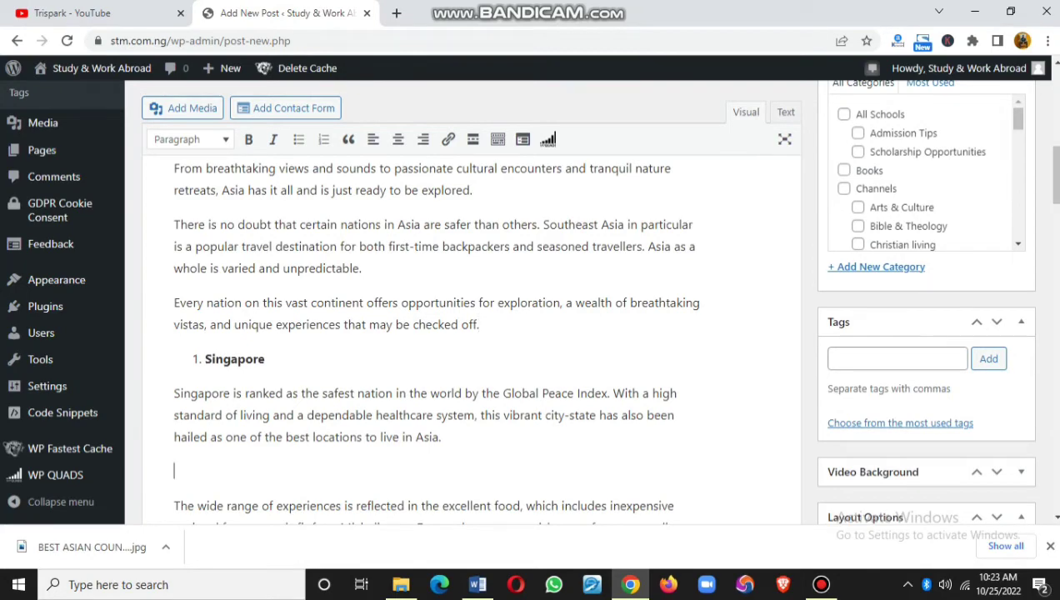
{"action": "key", "text": "BackSpace"}
Step: Format the Singapore list item as Heading 3 and change its numbering to a bullet
{"action": "scroll", "coordinate": [488, 334], "scroll_direction": "down", "scroll_amount": 1}
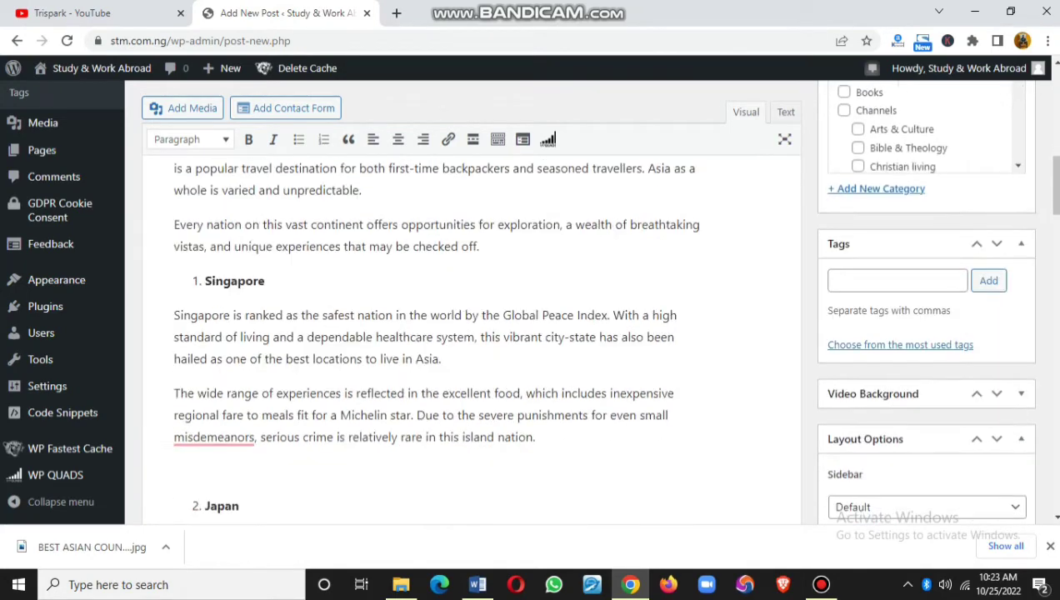
{"action": "left_click_drag", "start_coordinate": [266, 281], "coordinate": [204, 280]}
{"action": "left_click", "coordinate": [191, 139]}
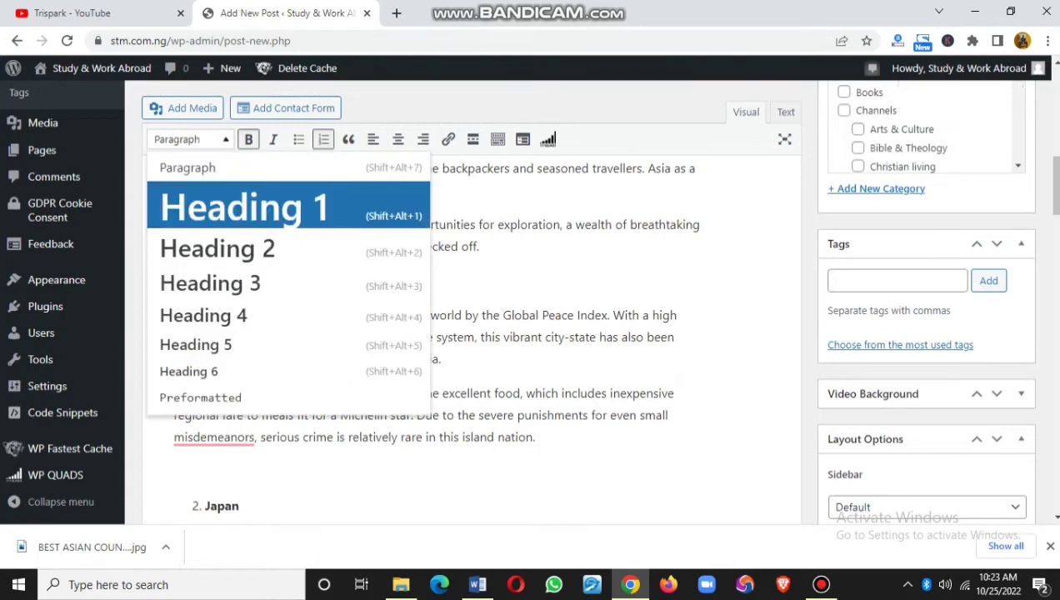
{"action": "left_click", "coordinate": [208, 284]}
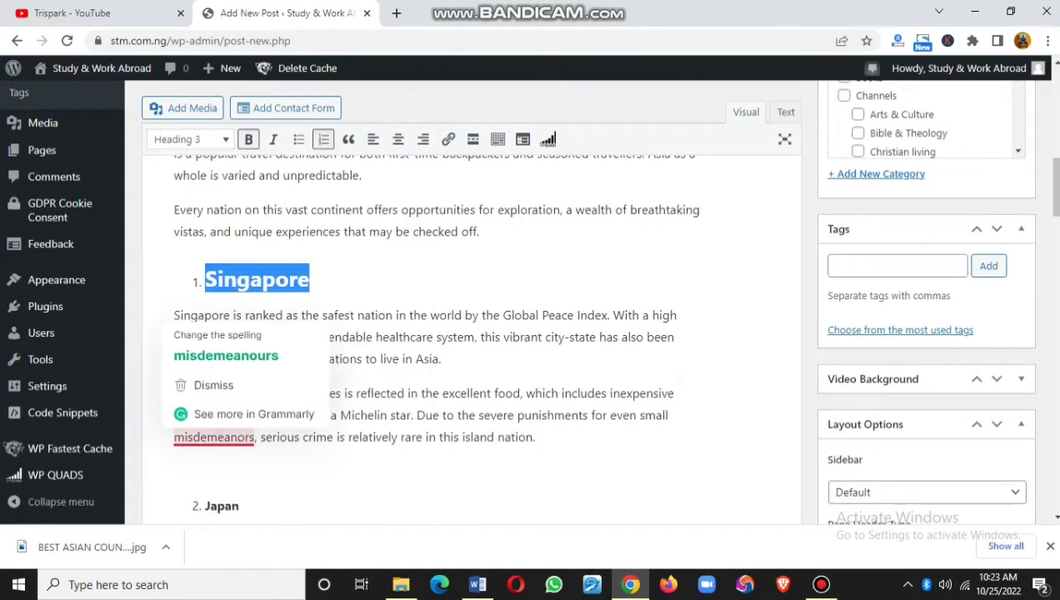
{"action": "left_click", "coordinate": [205, 280]}
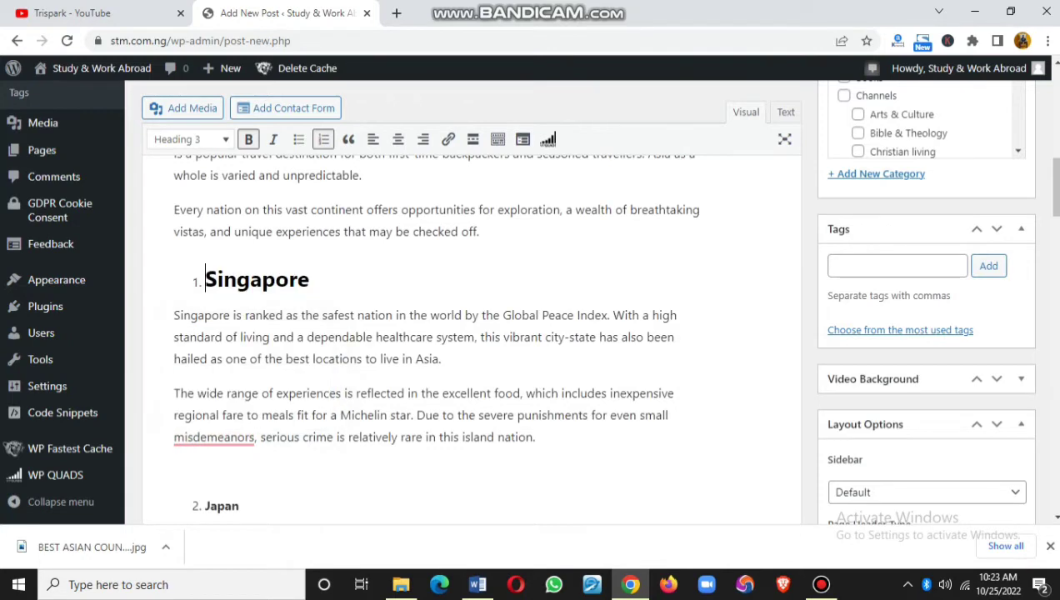
{"action": "left_click", "coordinate": [262, 279]}
{"action": "left_click", "coordinate": [298, 139]}
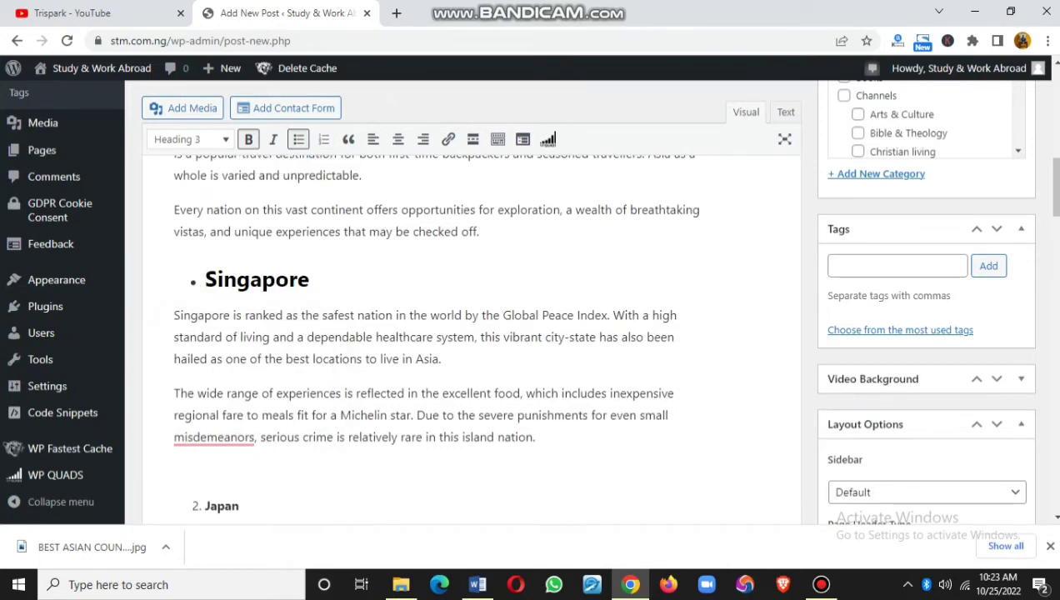
Step: Change the Japan list item from numbered to bulleted and format it as Heading 3
{"action": "scroll", "coordinate": [298, 139], "scroll_direction": "down", "scroll_amount": 1}
{"action": "left_click", "coordinate": [217, 428]}
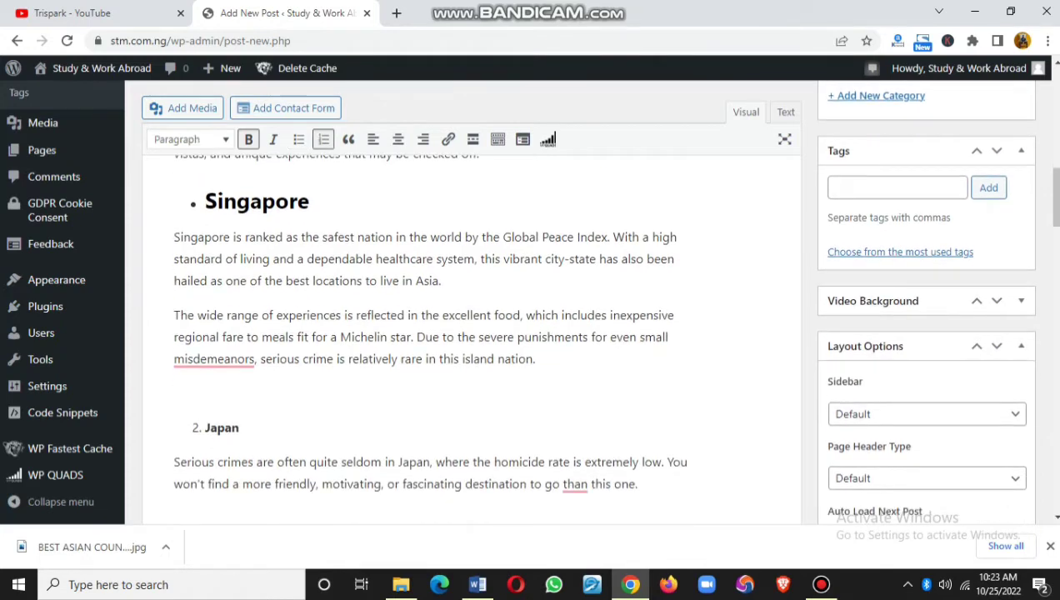
{"action": "left_click", "coordinate": [299, 139]}
{"action": "left_click_drag", "start_coordinate": [239, 428], "coordinate": [204, 427]}
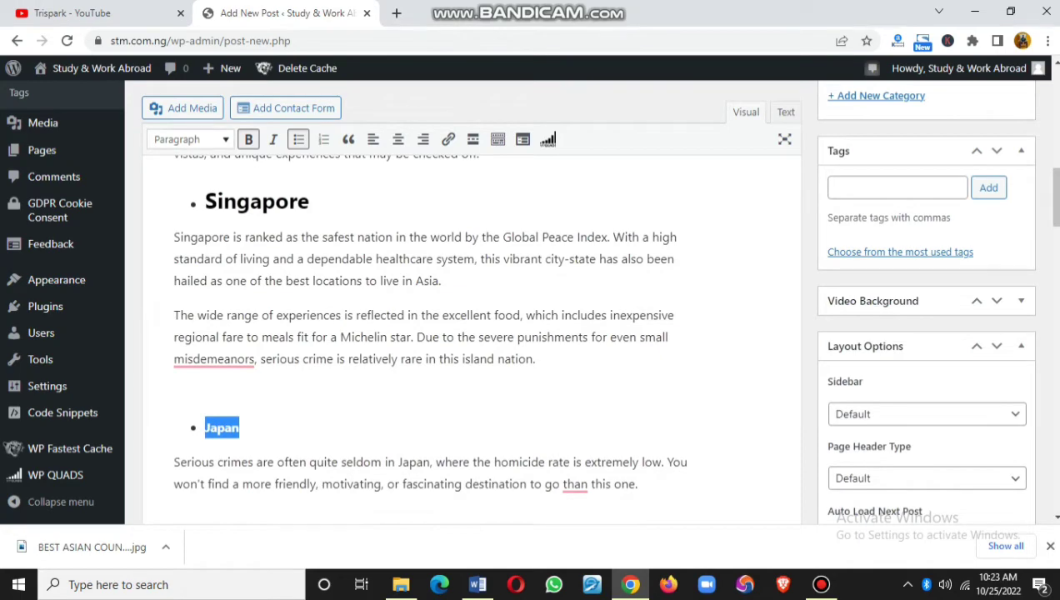
{"action": "left_click", "coordinate": [190, 140]}
{"action": "left_click", "coordinate": [210, 283]}
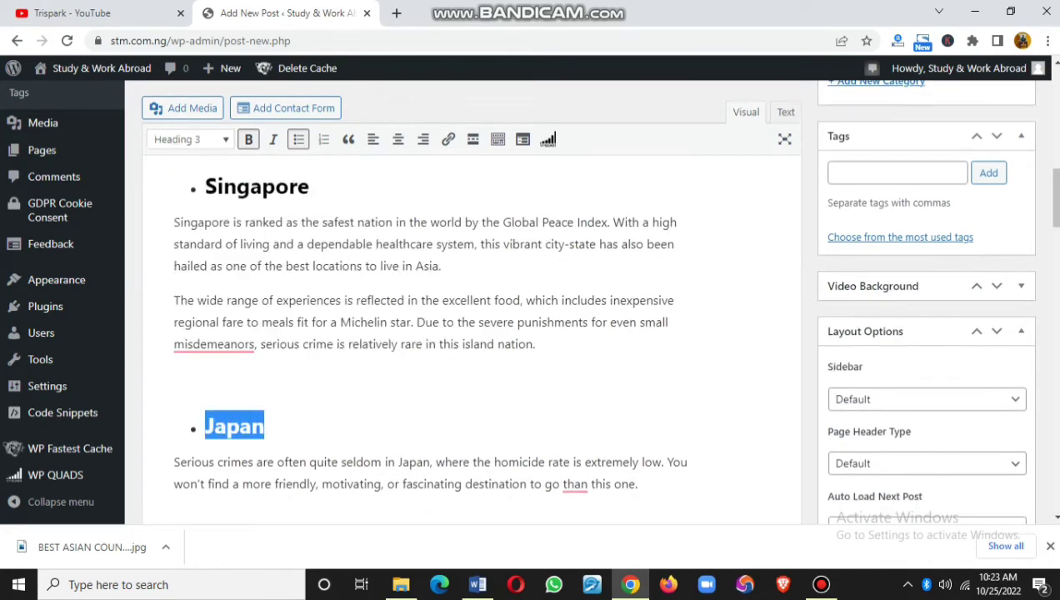
Step: Delete the blank lines above the Japan heading and after the first paragraph beneath it
{"action": "scroll", "coordinate": [530, 334], "scroll_direction": "up", "scroll_amount": 3}
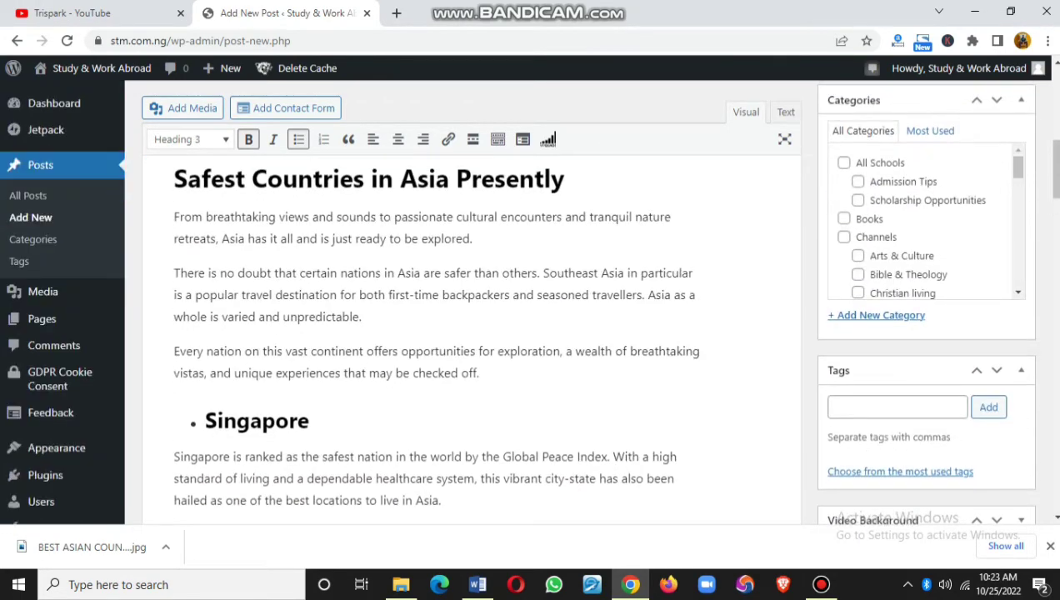
{"action": "scroll", "coordinate": [531, 334], "scroll_direction": "down", "scroll_amount": 5}
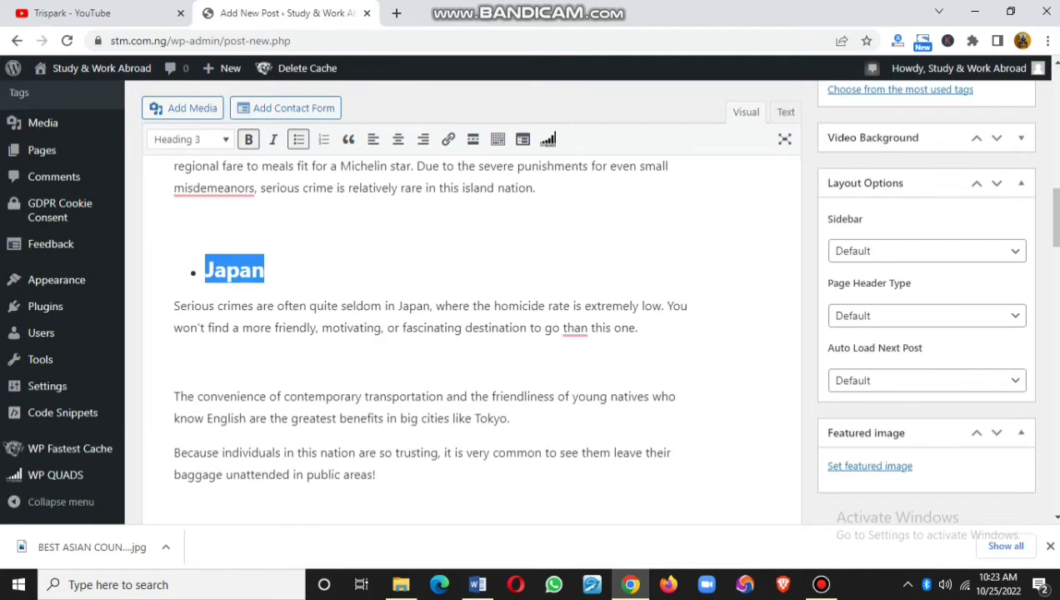
{"action": "left_click", "coordinate": [174, 361]}
{"action": "key", "text": "BackSpace"}
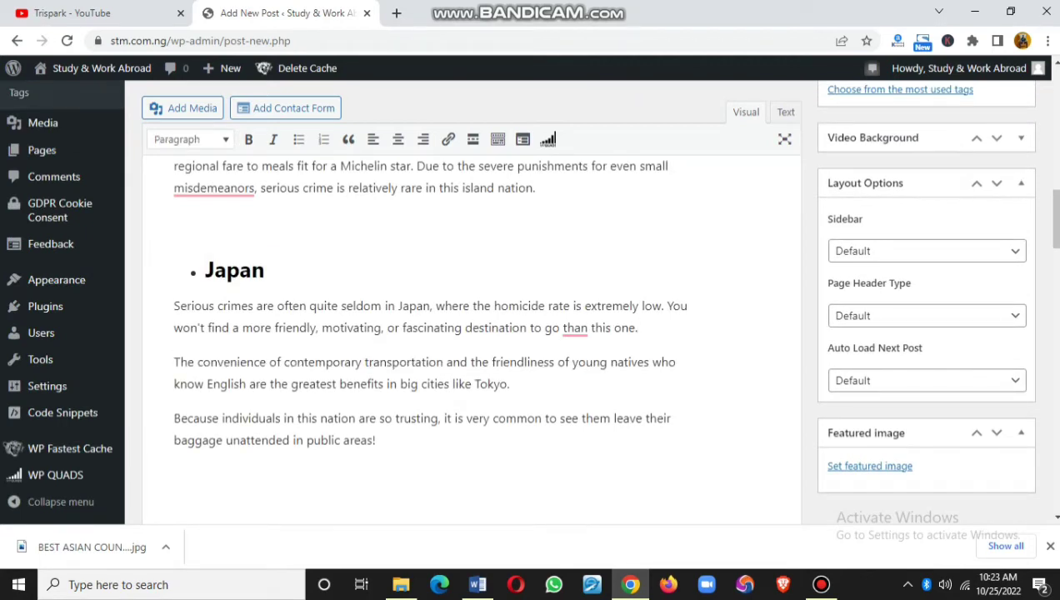
{"action": "left_click", "coordinate": [174, 221]}
{"action": "key", "text": "BackSpace"}
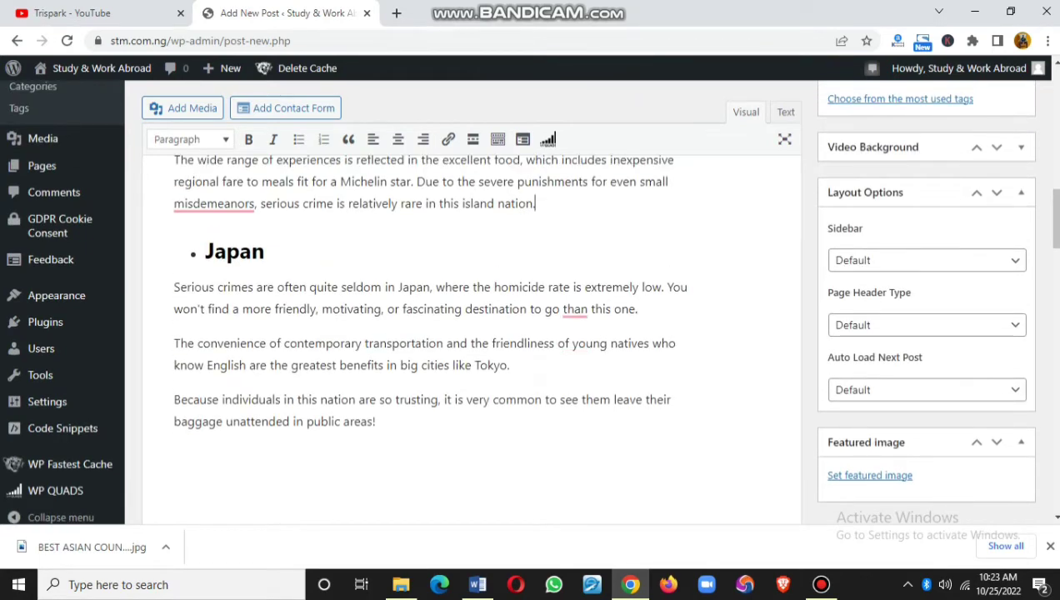
Step: Delete the blank lines above the Malaysia list item and accept the Grammarly correction adding "to" after "go" in the first Japan paragraph
{"action": "scroll", "coordinate": [488, 342], "scroll_direction": "down", "scroll_amount": 1}
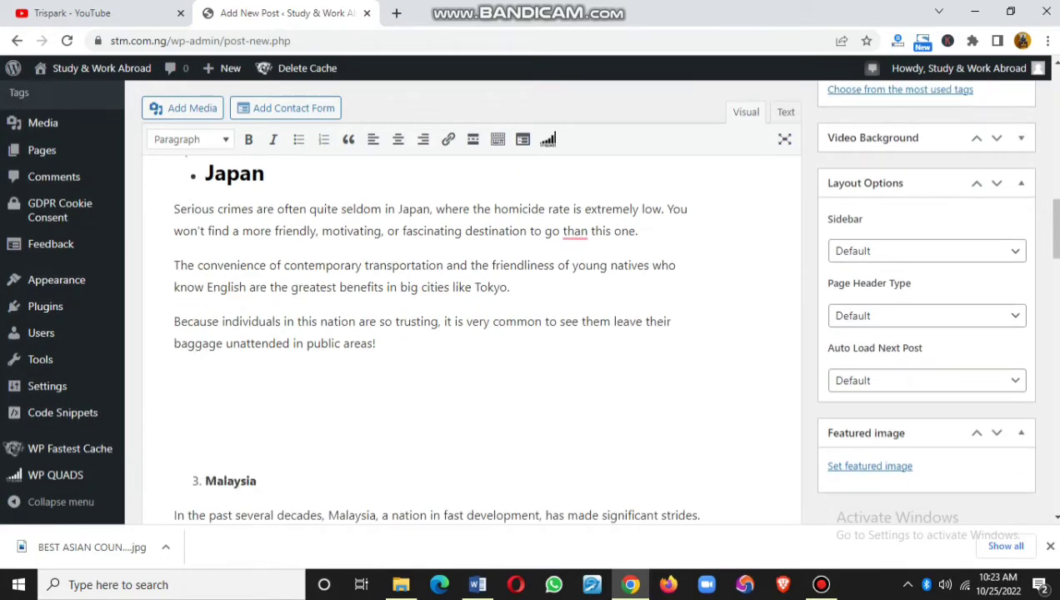
{"action": "left_click", "coordinate": [174, 444]}
{"action": "key", "text": "BackSpace"}
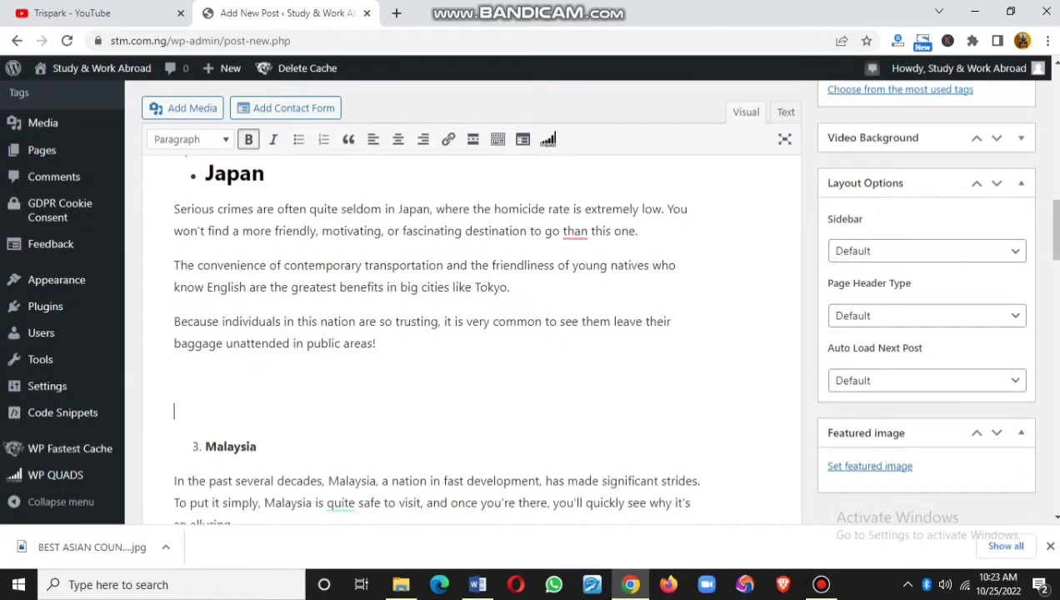
{"action": "key", "text": "BackSpace"}
{"action": "key", "text": "BackSpace"}
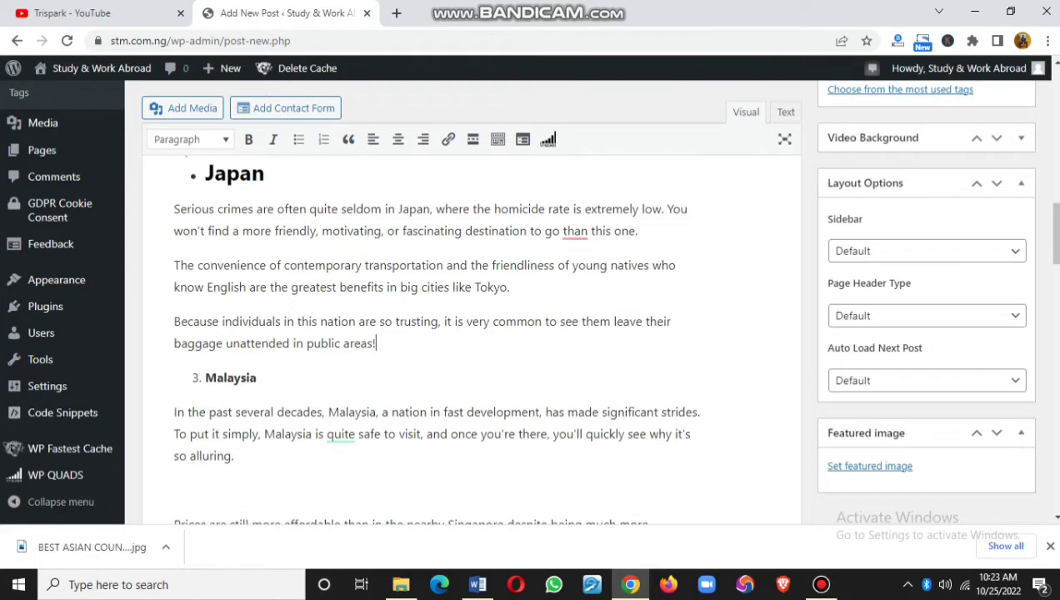
{"action": "mouse_move", "coordinate": [575, 231]}
{"action": "left_click", "coordinate": [587, 274]}
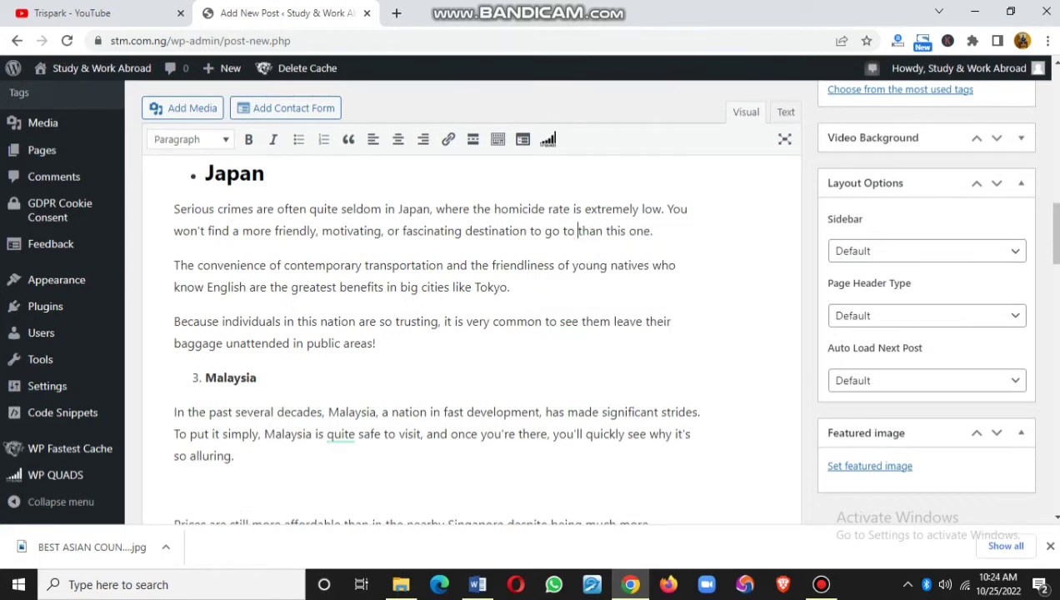
Step: Review the heading hierarchy from "Safest Countries in Asia Presently" down to the Singapore and Japan subheadings
{"action": "scroll", "coordinate": [587, 275], "scroll_direction": "up", "scroll_amount": 1}
{"action": "scroll", "coordinate": [467, 334], "scroll_direction": "up", "scroll_amount": 1}
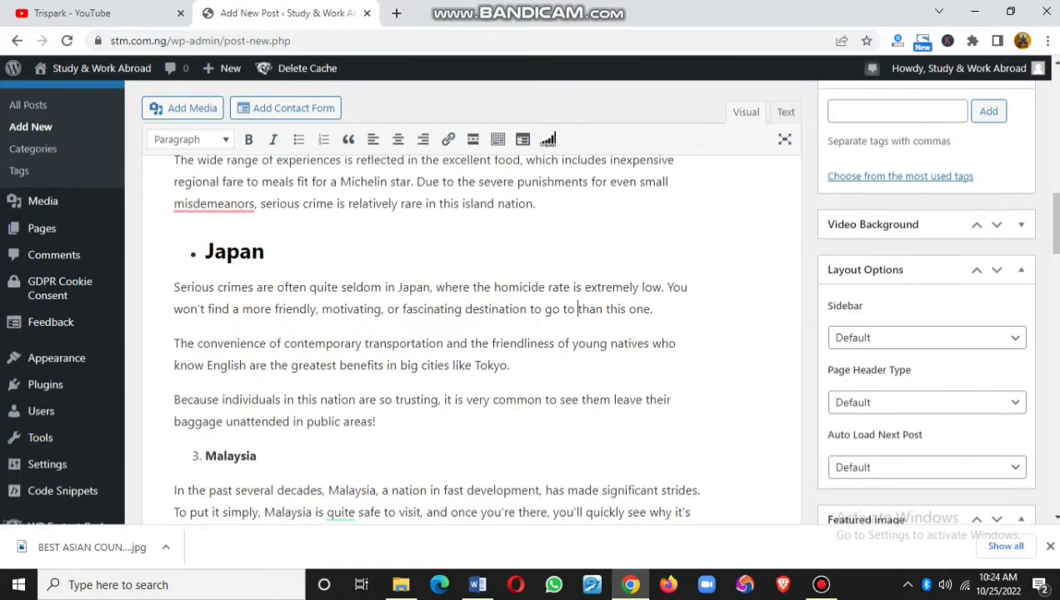
{"action": "left_click", "coordinate": [239, 251]}
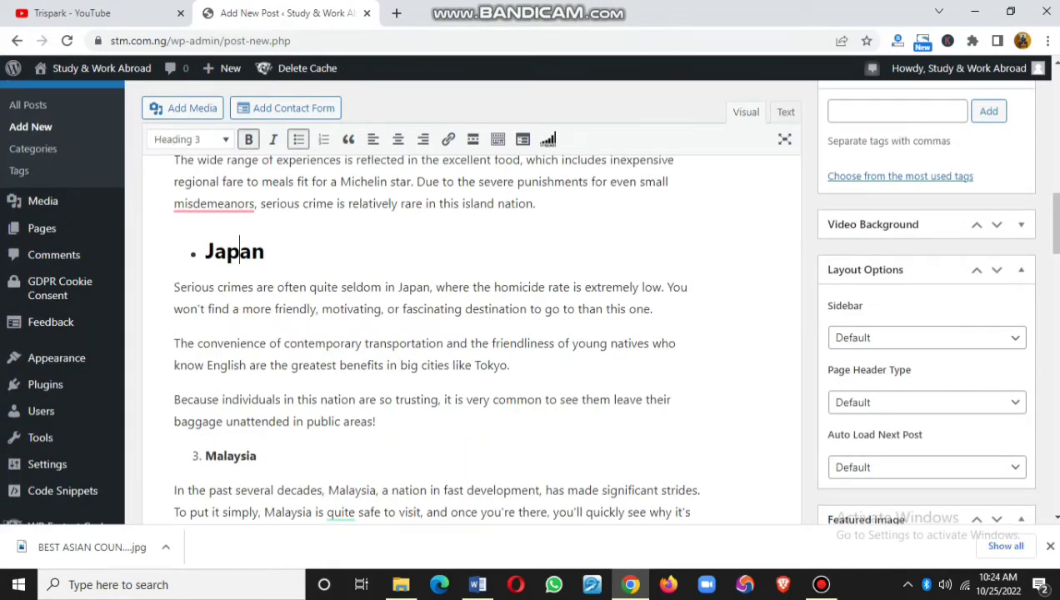
{"action": "scroll", "coordinate": [467, 333], "scroll_direction": "up", "scroll_amount": 6}
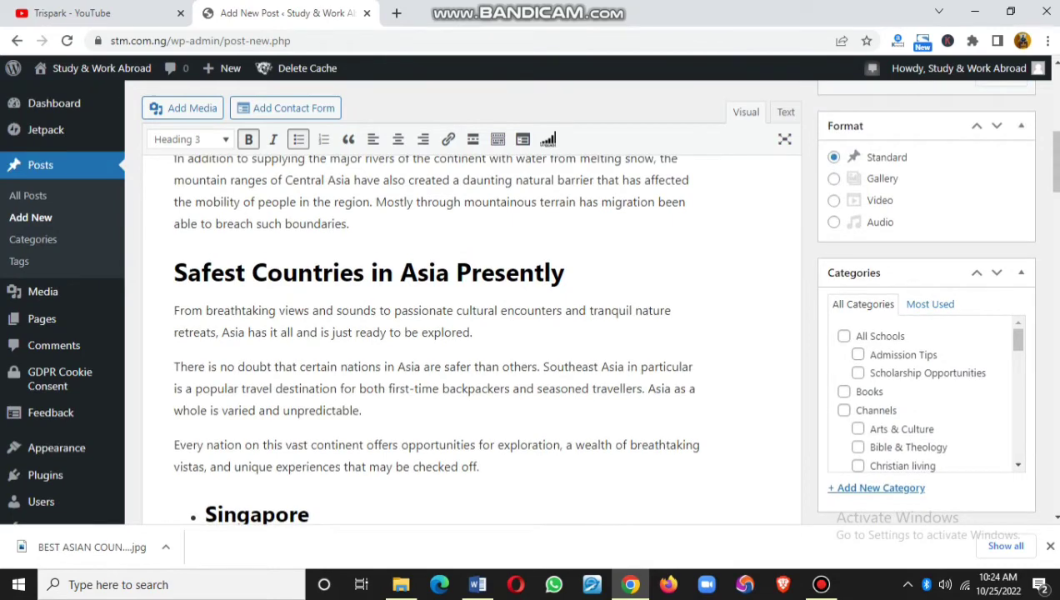
{"action": "scroll", "coordinate": [466, 333], "scroll_direction": "down", "scroll_amount": 4}
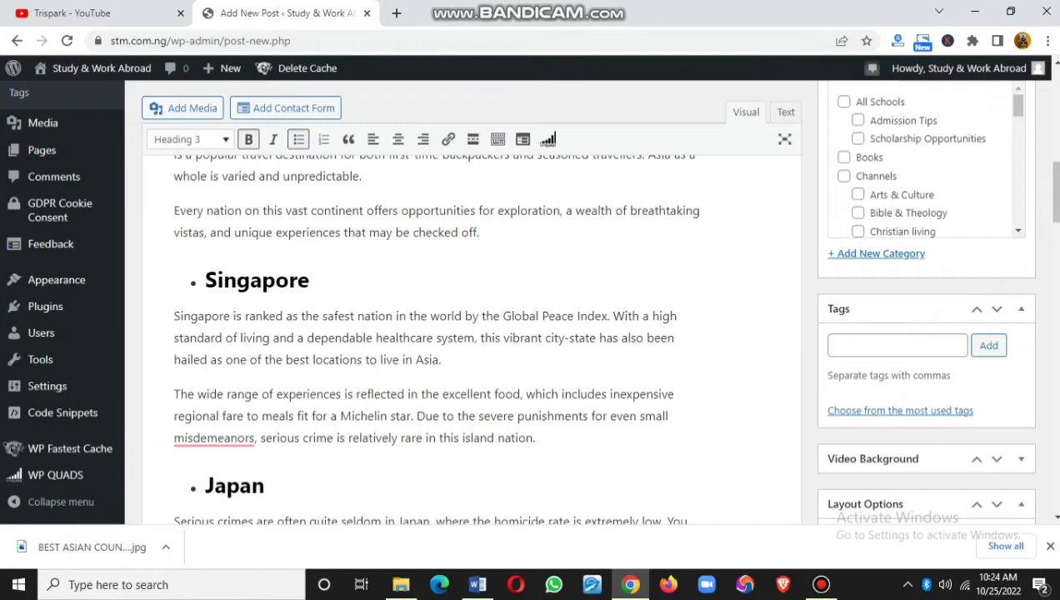
{"action": "scroll", "coordinate": [239, 485], "scroll_direction": "up", "scroll_amount": 10}
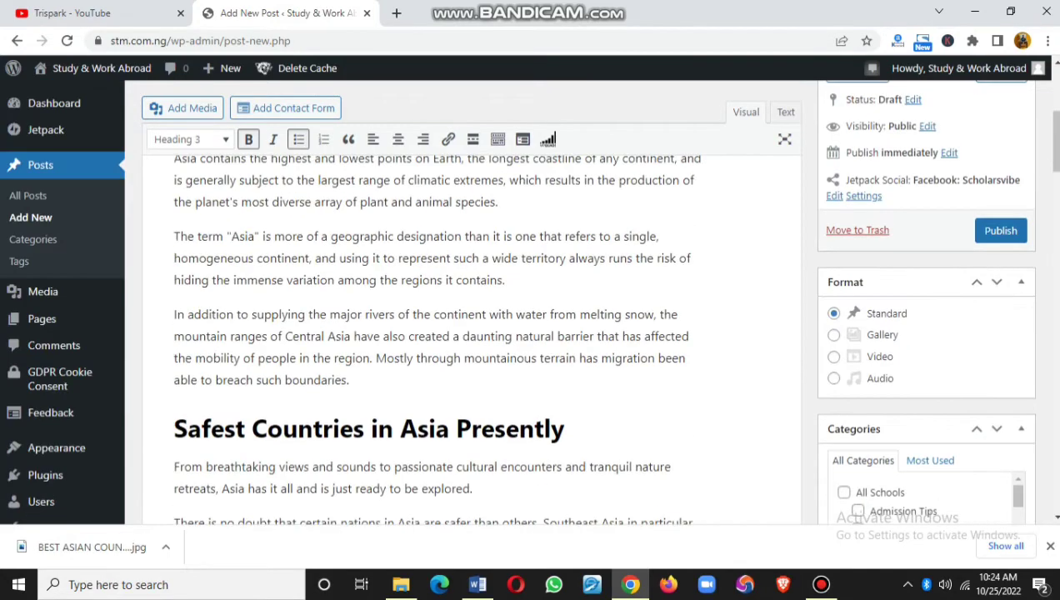
Step: Review the post's structure from the title and introduction down to the Singapore and Japan sections
{"action": "scroll", "coordinate": [472, 334], "scroll_direction": "up", "scroll_amount": 5}
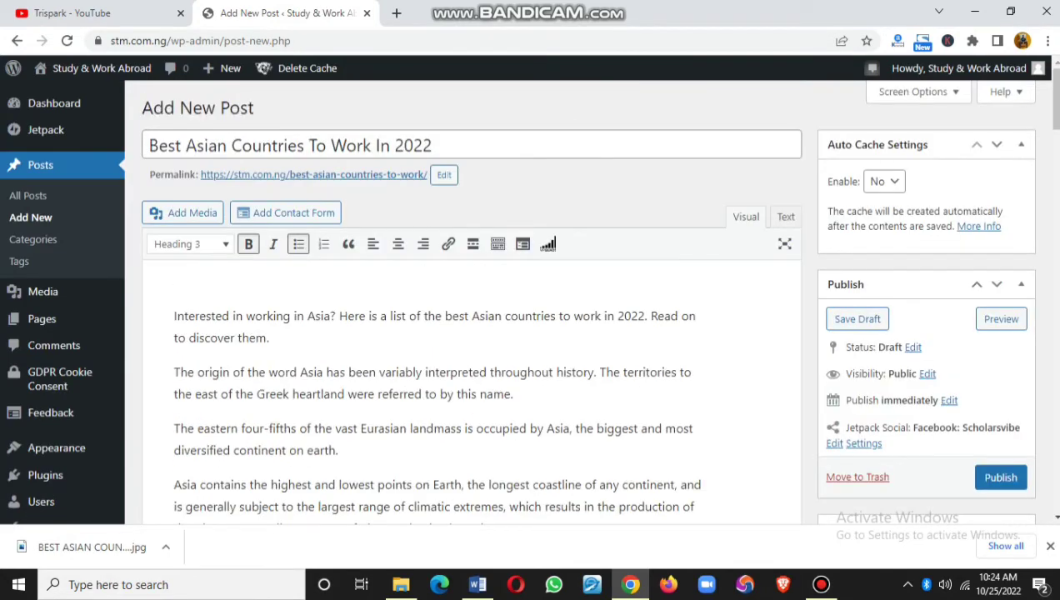
{"action": "scroll", "coordinate": [472, 333], "scroll_direction": "down", "scroll_amount": 4}
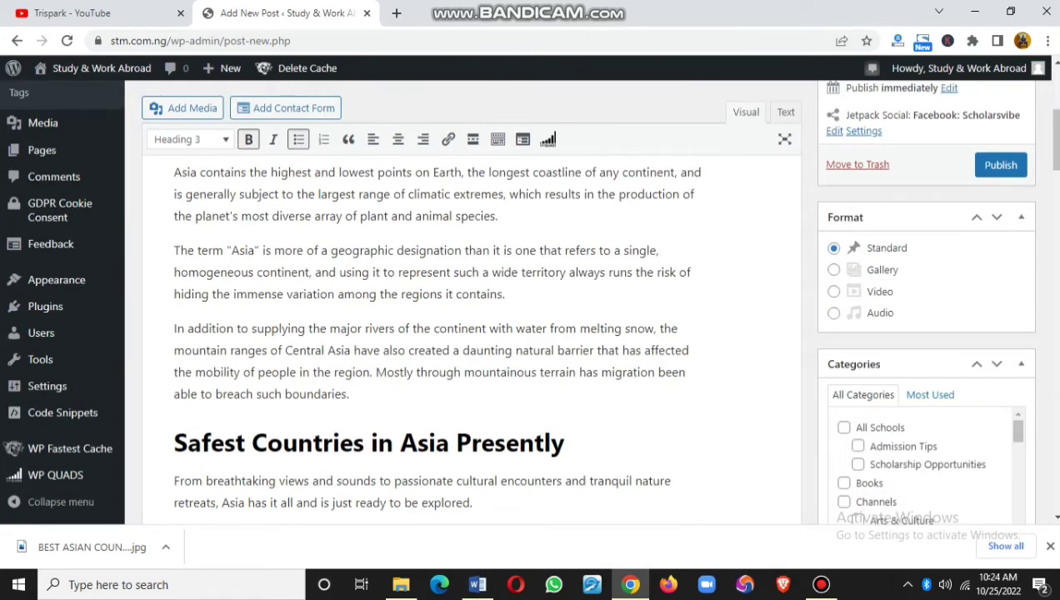
{"action": "scroll", "coordinate": [472, 333], "scroll_direction": "up", "scroll_amount": 5}
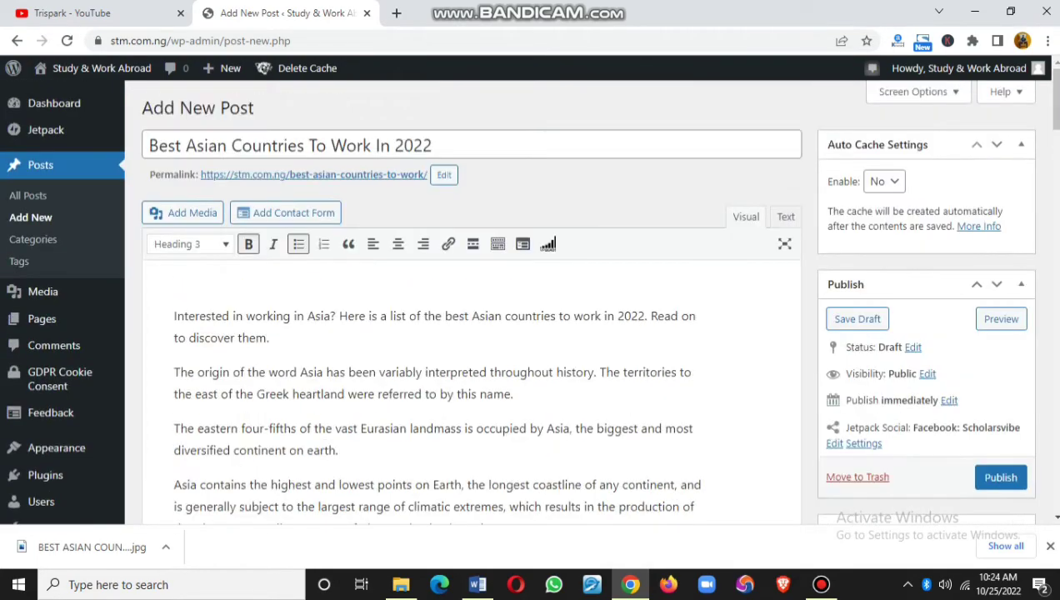
{"action": "scroll", "coordinate": [472, 333], "scroll_direction": "down", "scroll_amount": 6}
{"action": "scroll", "coordinate": [472, 334], "scroll_direction": "down", "scroll_amount": 6}
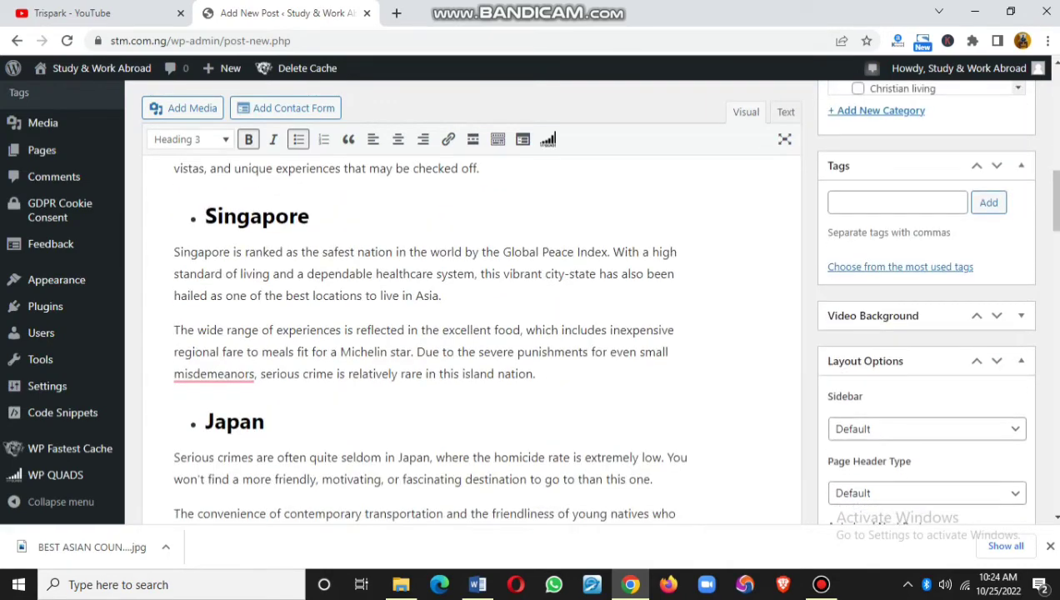
{"action": "scroll", "coordinate": [472, 333], "scroll_direction": "up", "scroll_amount": 3}
{"action": "scroll", "coordinate": [472, 334], "scroll_direction": "up", "scroll_amount": 1}
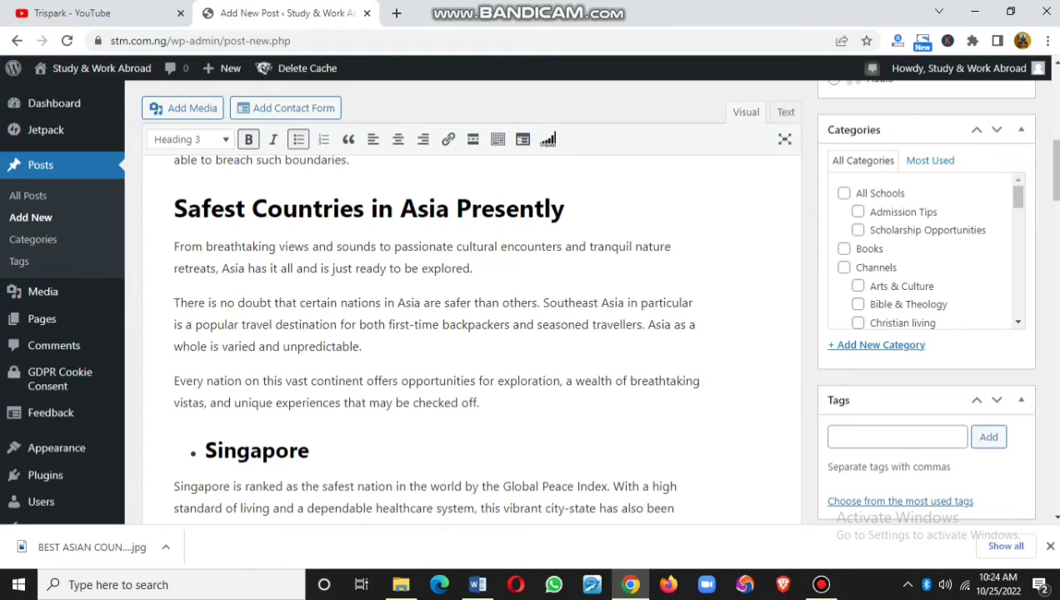
Step: Format the Malaysia list item as Heading 3 and change it from numbered to bulleted
{"action": "scroll", "coordinate": [471, 334], "scroll_direction": "down", "scroll_amount": 6}
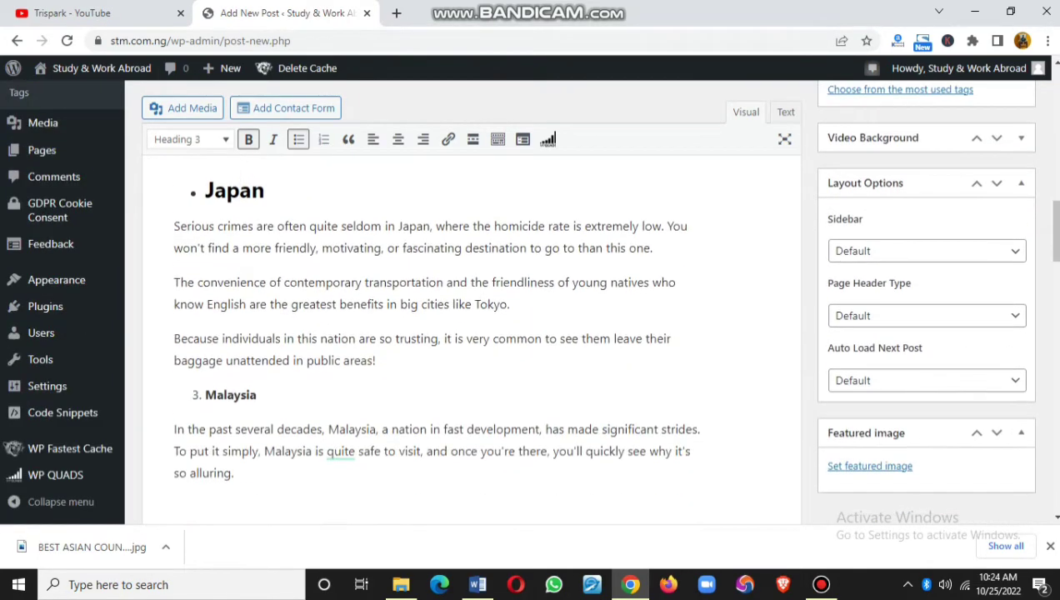
{"action": "left_click", "coordinate": [238, 391]}
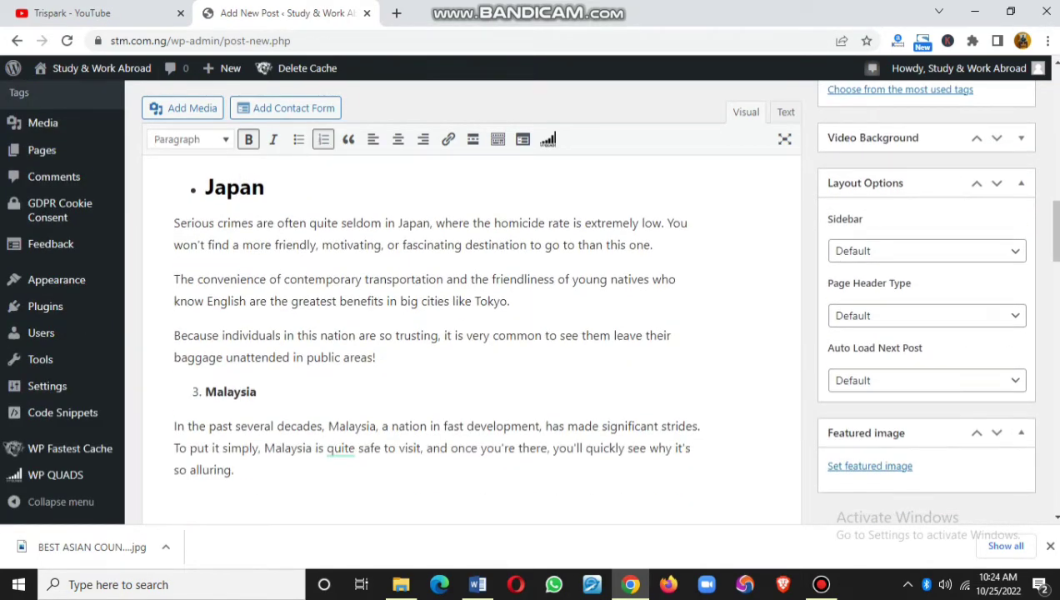
{"action": "left_click", "coordinate": [205, 392]}
{"action": "left_click", "coordinate": [190, 139]}
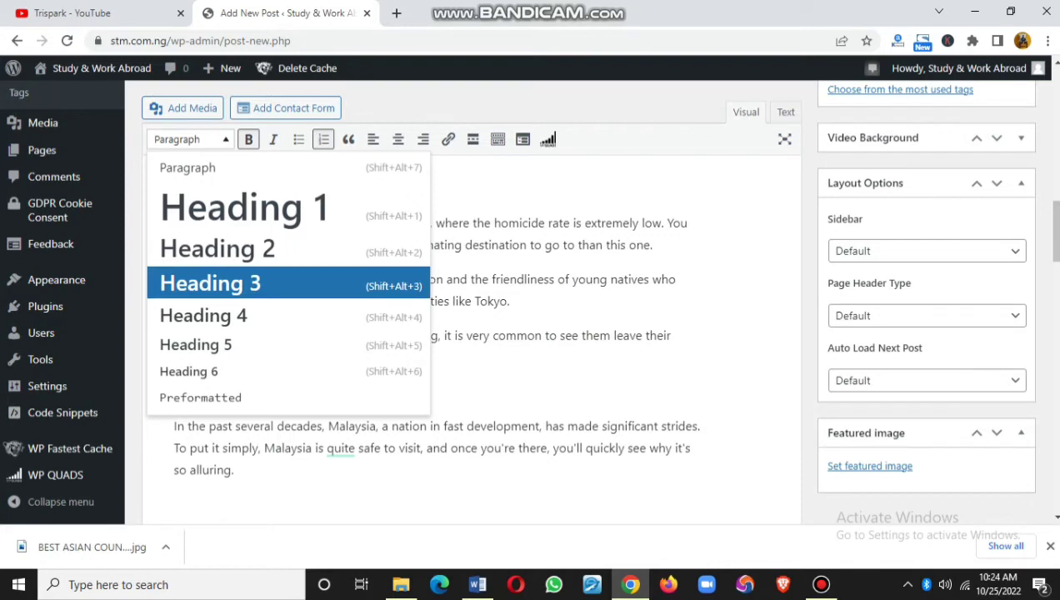
{"action": "left_click", "coordinate": [210, 283]}
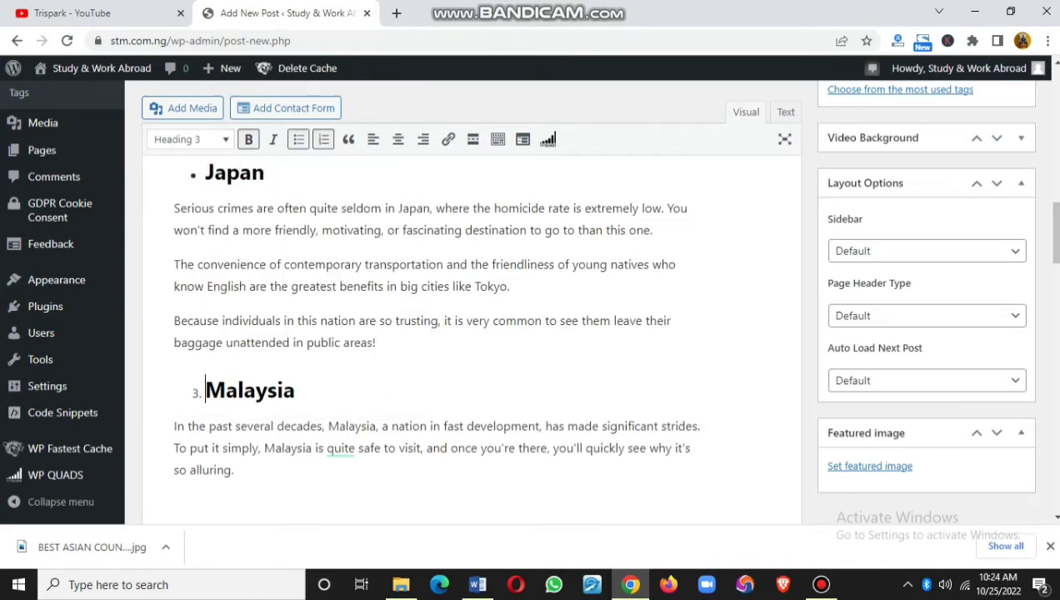
{"action": "left_click", "coordinate": [298, 139]}
Step: Delete the blank lines after the first and second paragraphs of the Malaysia section
{"action": "scroll", "coordinate": [299, 140], "scroll_direction": "down", "scroll_amount": 3}
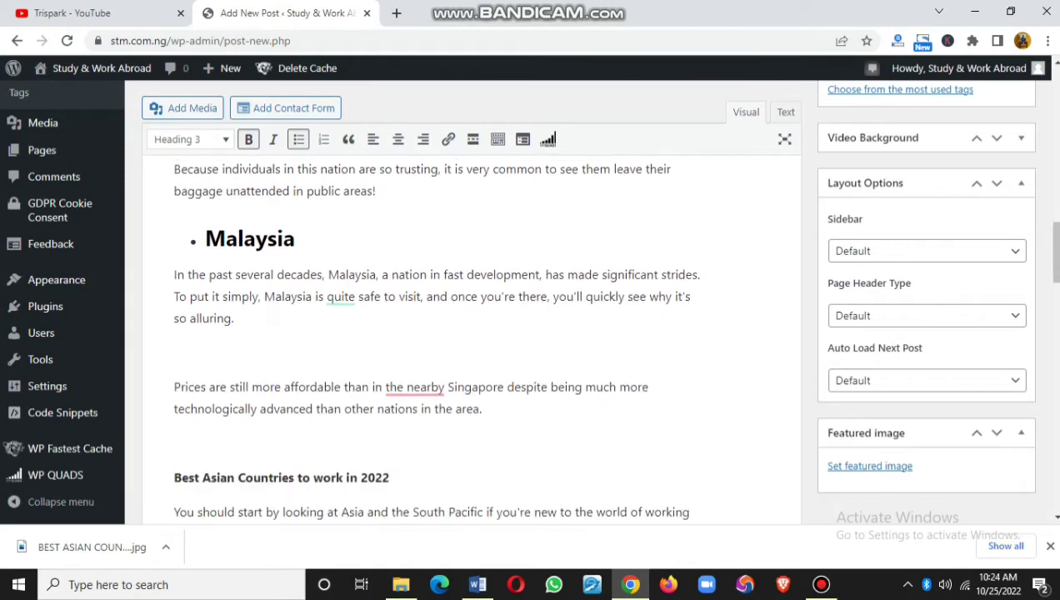
{"action": "left_click", "coordinate": [174, 348]}
{"action": "key", "text": "BackSpace"}
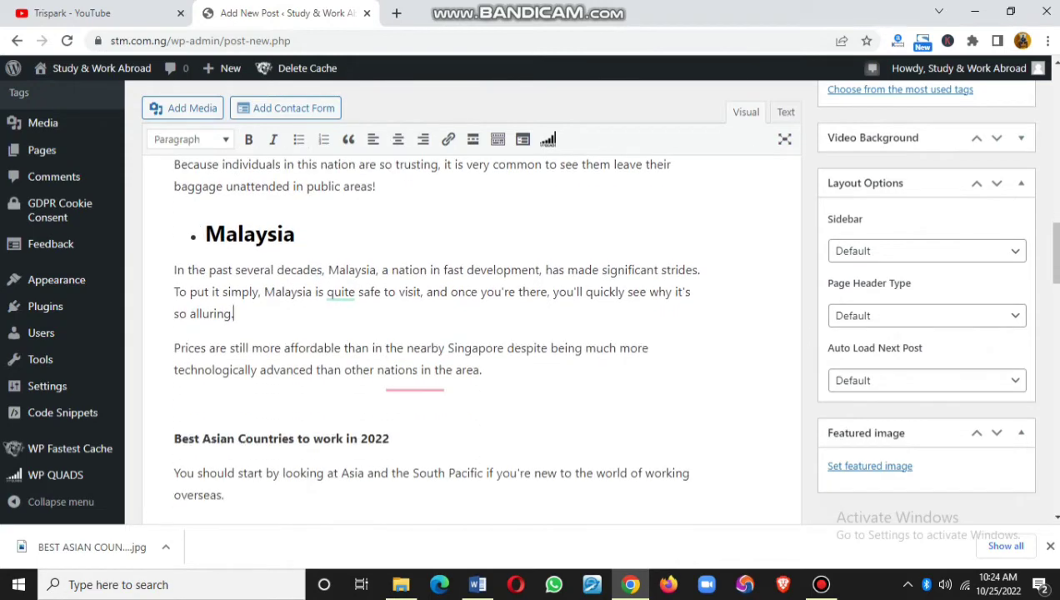
{"action": "left_click", "coordinate": [175, 402]}
{"action": "key", "text": "BackSpace"}
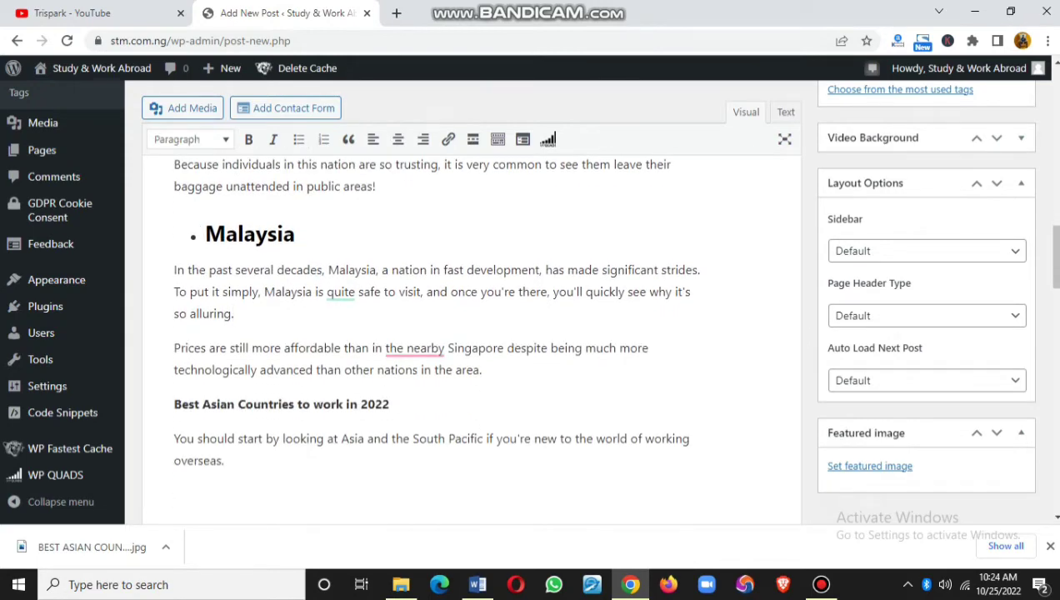
Step: Accept the Grammarly corrections in the Malaysia section, removing "the" before "nearby Singapore" and replacing "quite" with "relatively"
{"action": "left_click", "coordinate": [414, 348]}
{"action": "left_click", "coordinate": [421, 390]}
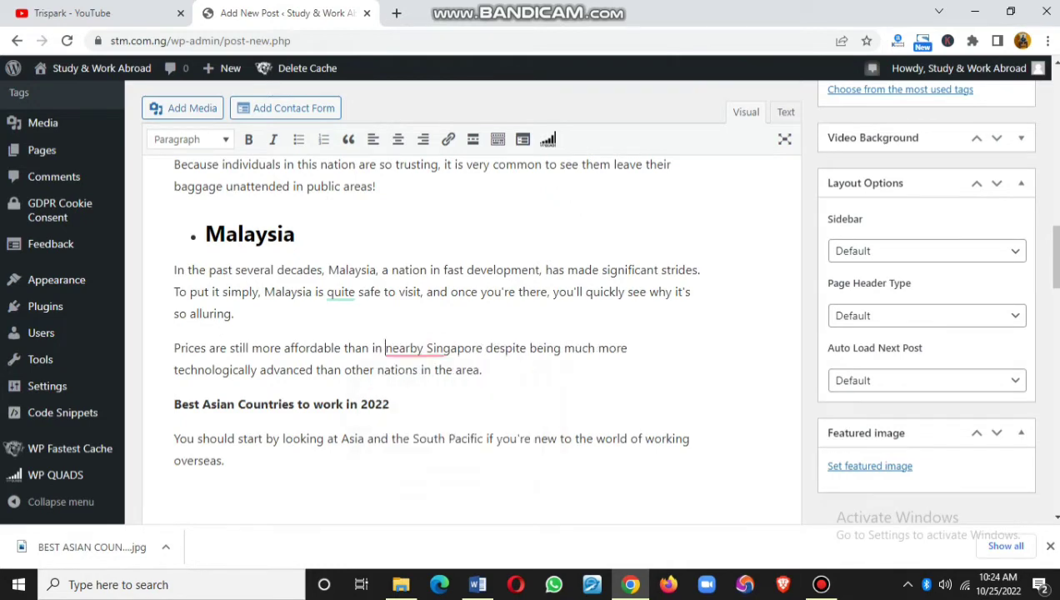
{"action": "mouse_move", "coordinate": [340, 291]}
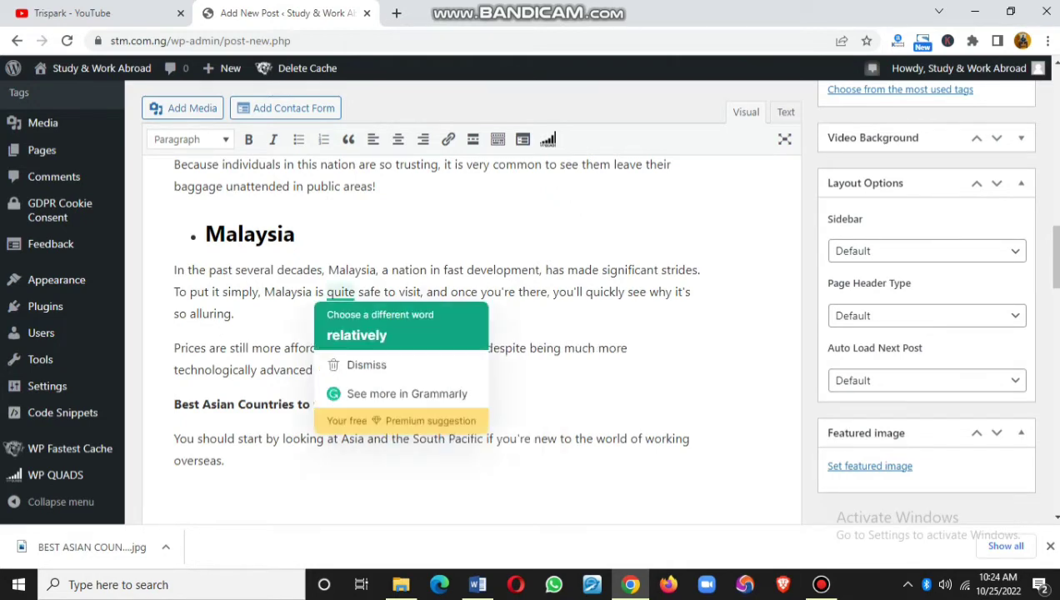
{"action": "left_click", "coordinate": [356, 334]}
Step: Delete the blank line above the paragraph beginning "Living and working in the west"
{"action": "scroll", "coordinate": [471, 337], "scroll_direction": "down", "scroll_amount": 2}
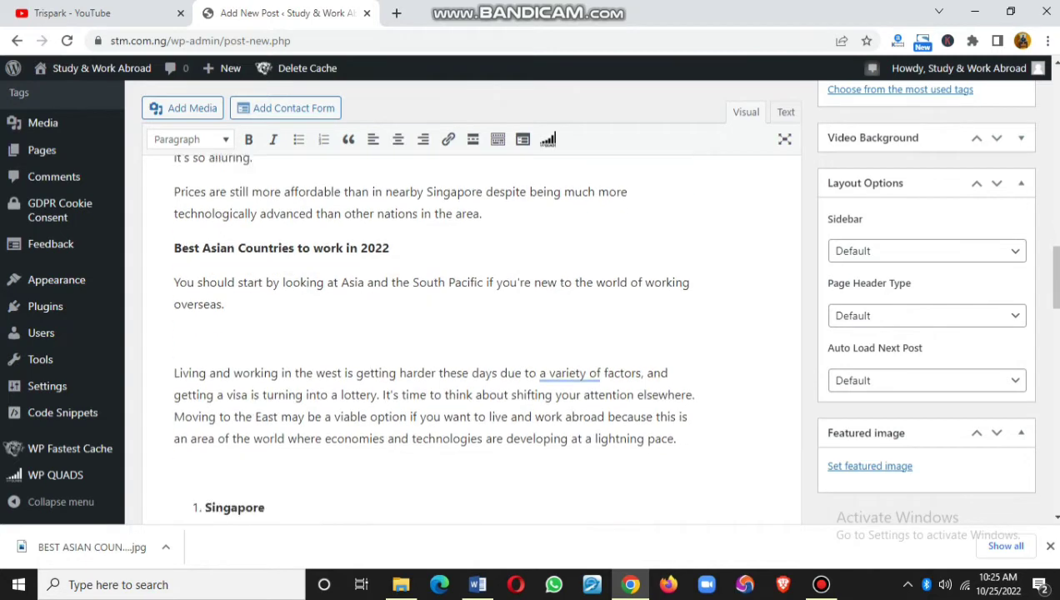
{"action": "left_click", "coordinate": [174, 338]}
{"action": "key", "text": "BackSpace"}
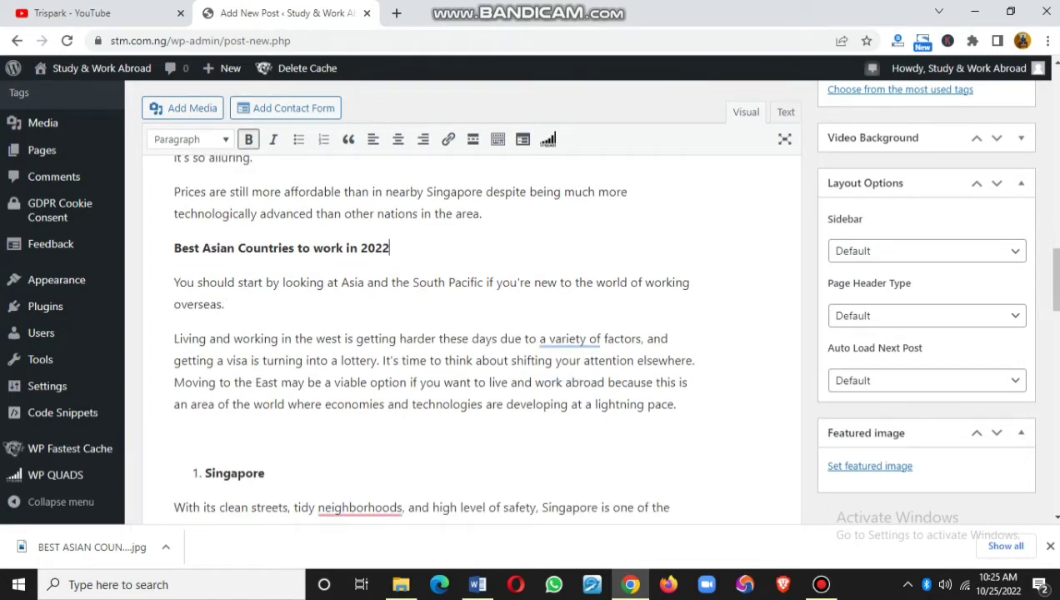
Step: Format the bold line "Best Asian Countries to work in 2022" as Heading 2
{"action": "left_click_drag", "start_coordinate": [390, 248], "coordinate": [173, 247]}
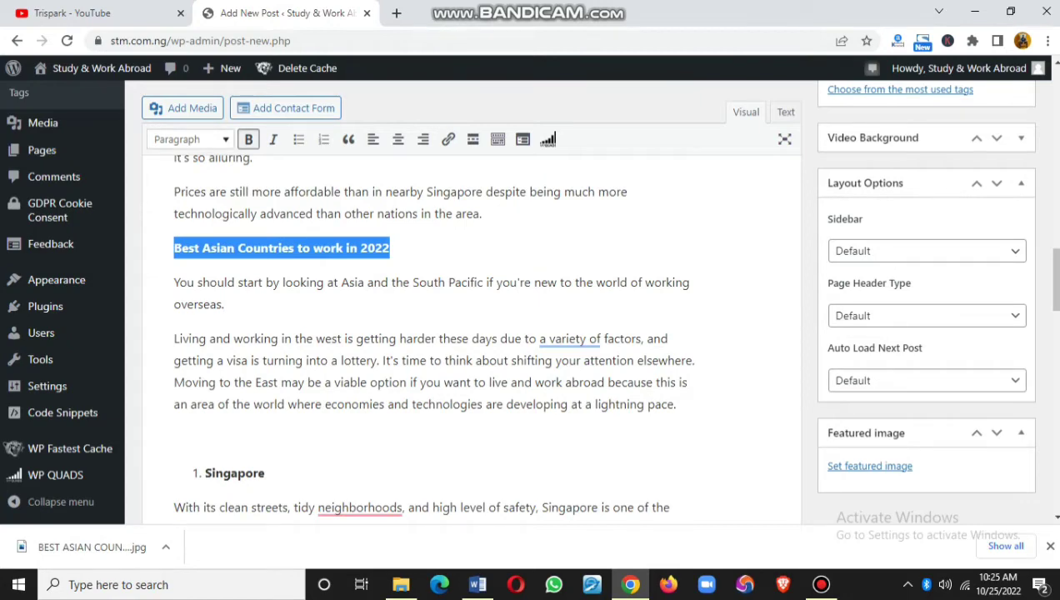
{"action": "left_click", "coordinate": [190, 140]}
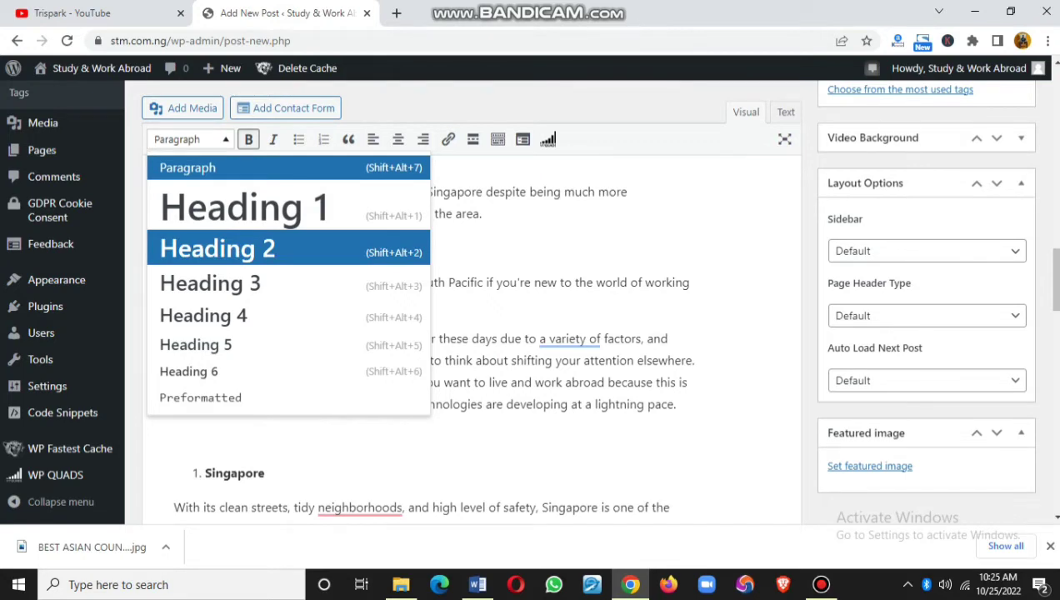
{"action": "key", "text": "Down"}
{"action": "key", "text": "Down"}
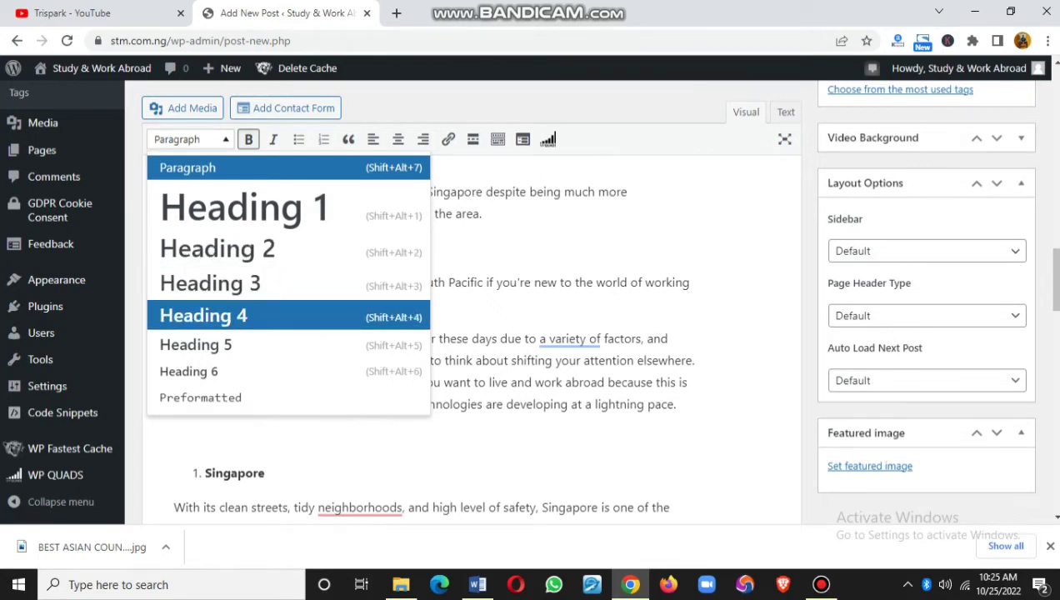
{"action": "key", "text": "Up"}
{"action": "key", "text": "Up"}
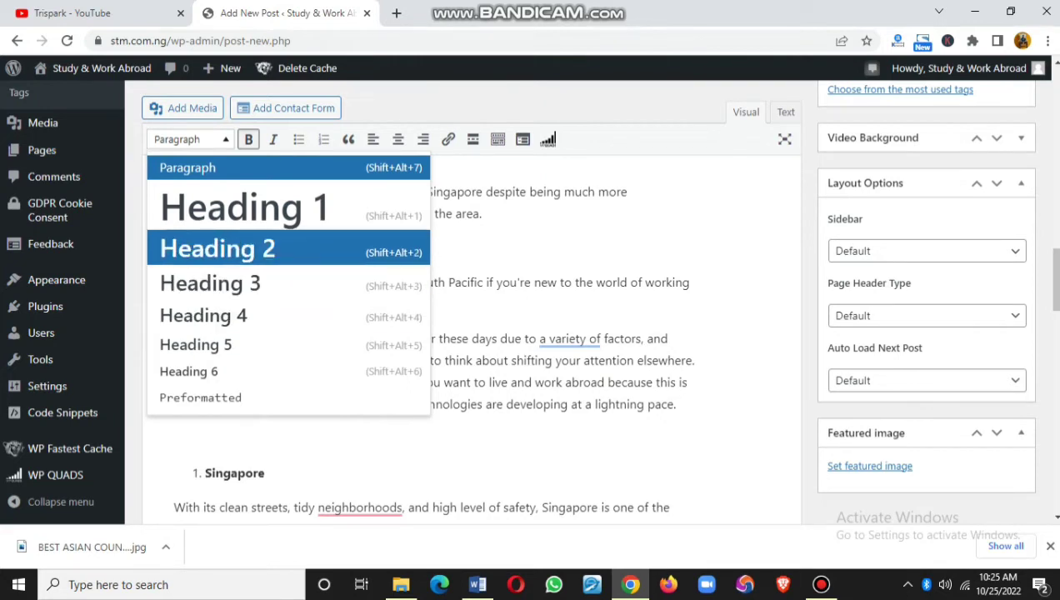
{"action": "key", "text": "Return"}
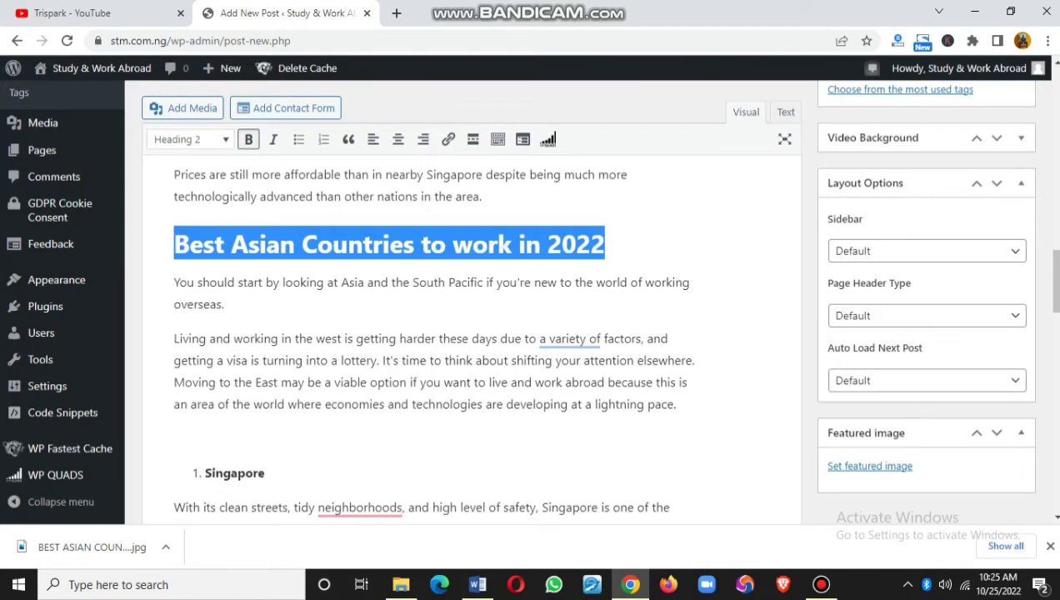
Step: Delete the blank line above the numbered Singapore item and accept the Grammarly suggestion "various" in place of "a variety of"
{"action": "left_click", "coordinate": [175, 438]}
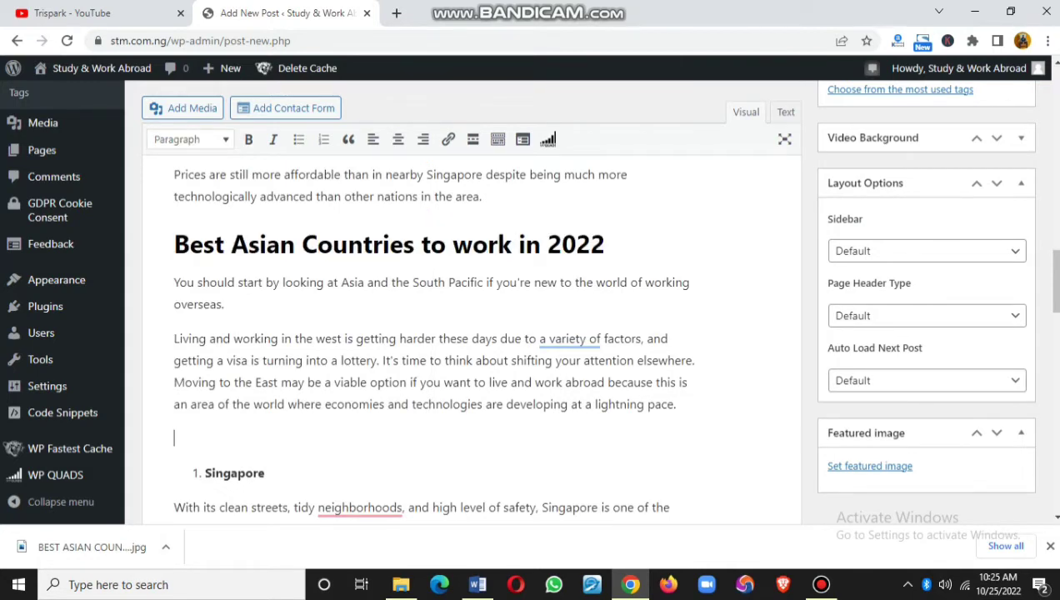
{"action": "key", "text": "BackSpace"}
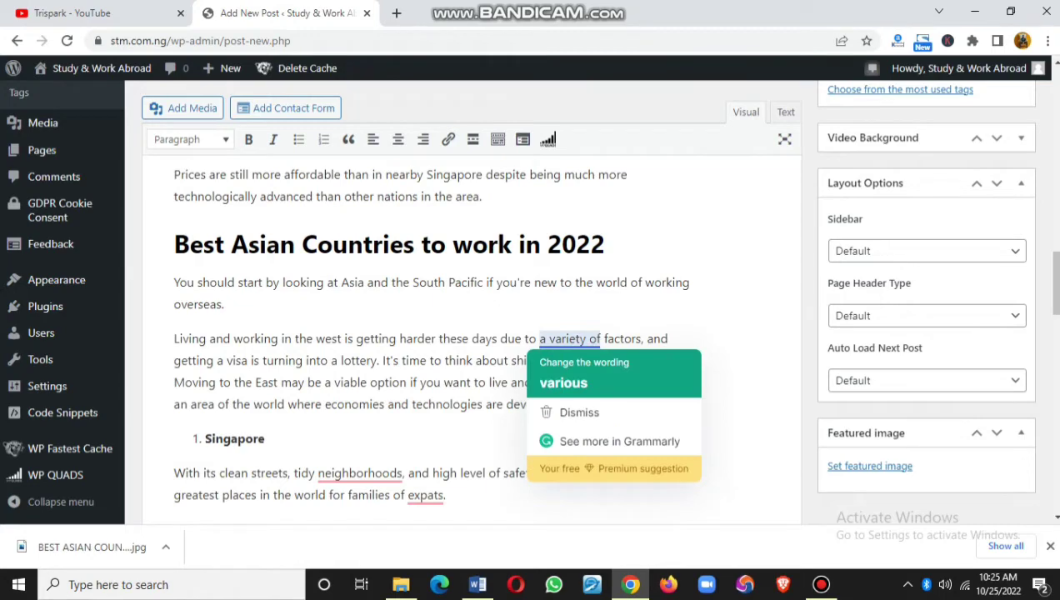
{"action": "left_click", "coordinate": [583, 377]}
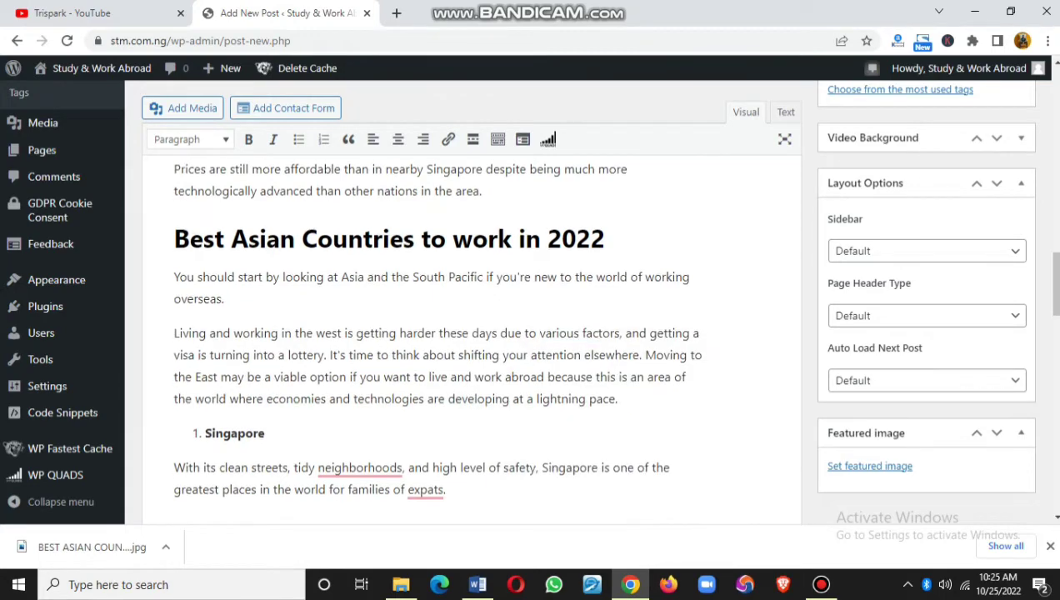
Step: Format the Singapore item under "Best Asian Countries to work in 2022" as Heading 3 and change it from numbered to bulleted
{"action": "scroll", "coordinate": [467, 334], "scroll_direction": "down", "scroll_amount": 1}
{"action": "left_click", "coordinate": [254, 360]}
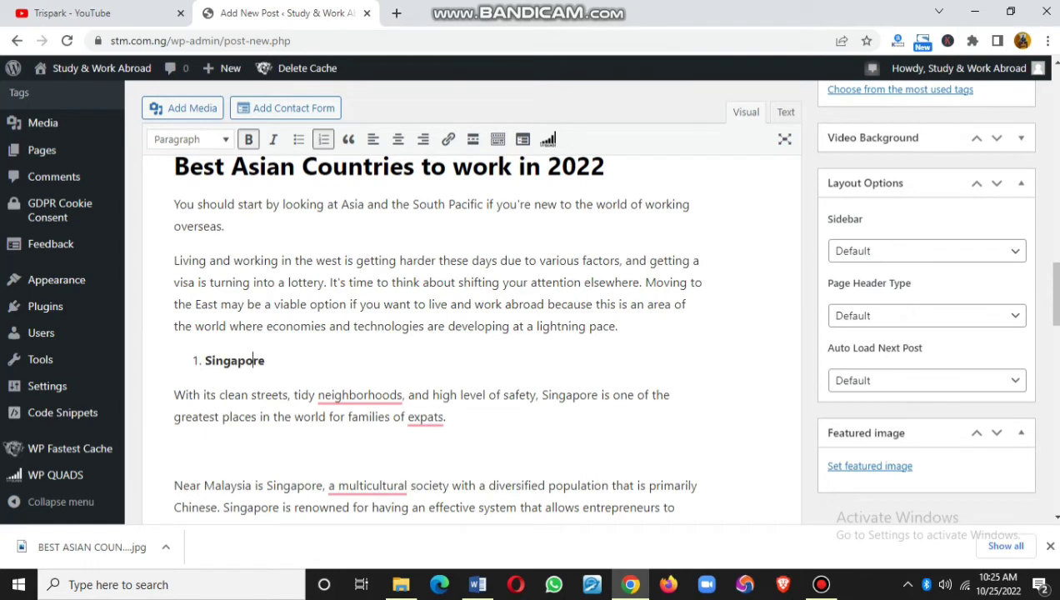
{"action": "double_click", "coordinate": [255, 360]}
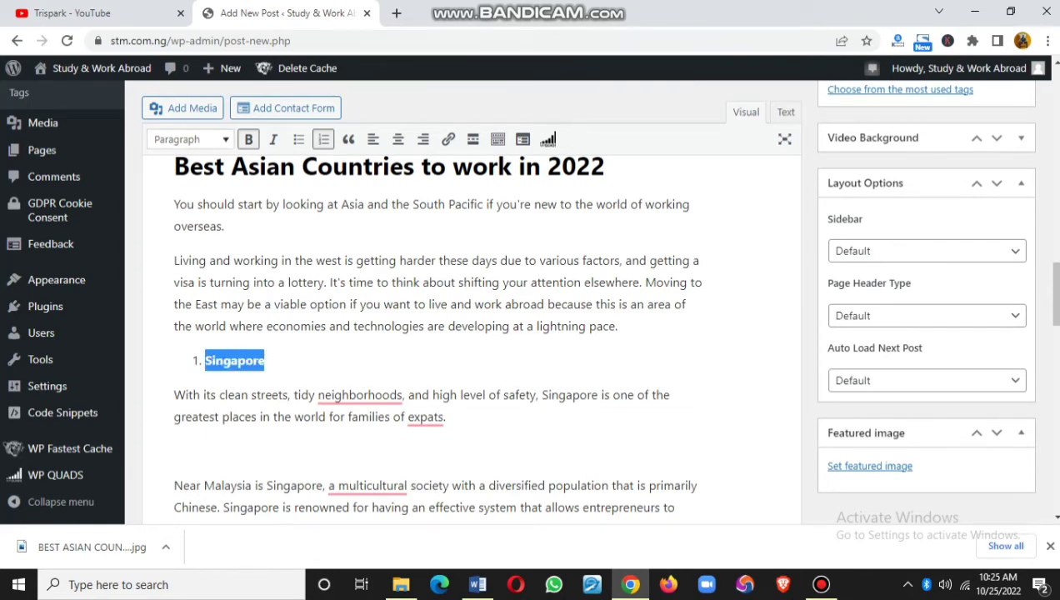
{"action": "left_click", "coordinate": [190, 140]}
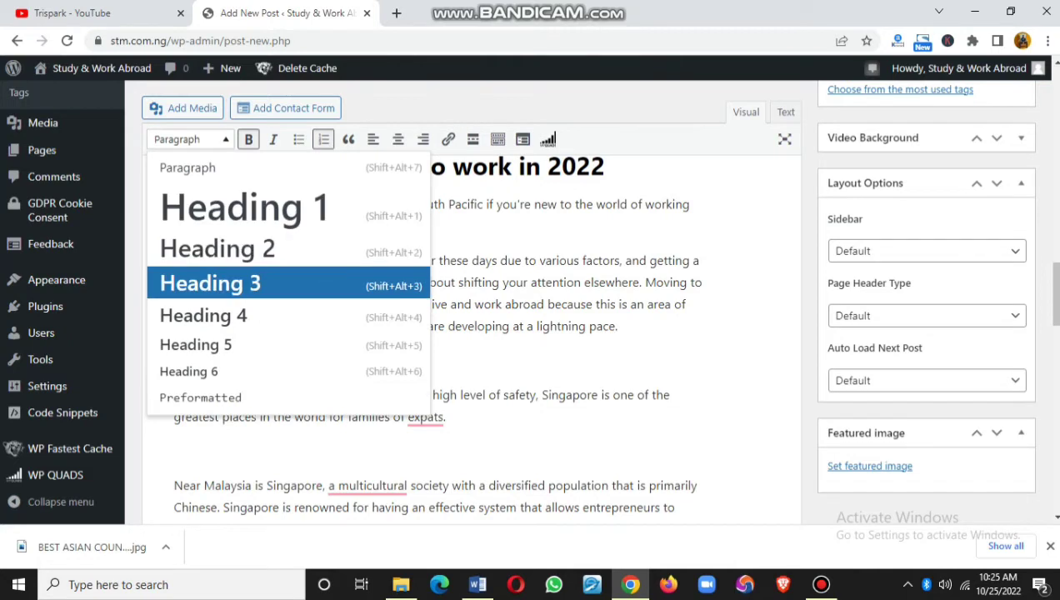
{"action": "left_click", "coordinate": [210, 283]}
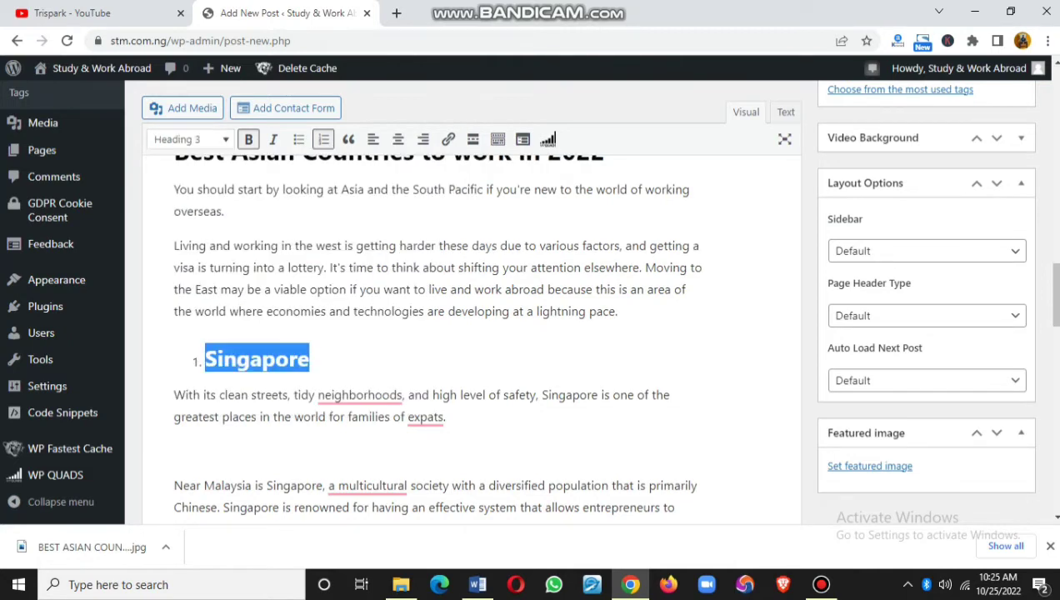
{"action": "left_click", "coordinate": [299, 140]}
Step: Delete the blank line after the first paragraph beneath the new Singapore heading
{"action": "left_click", "coordinate": [175, 450]}
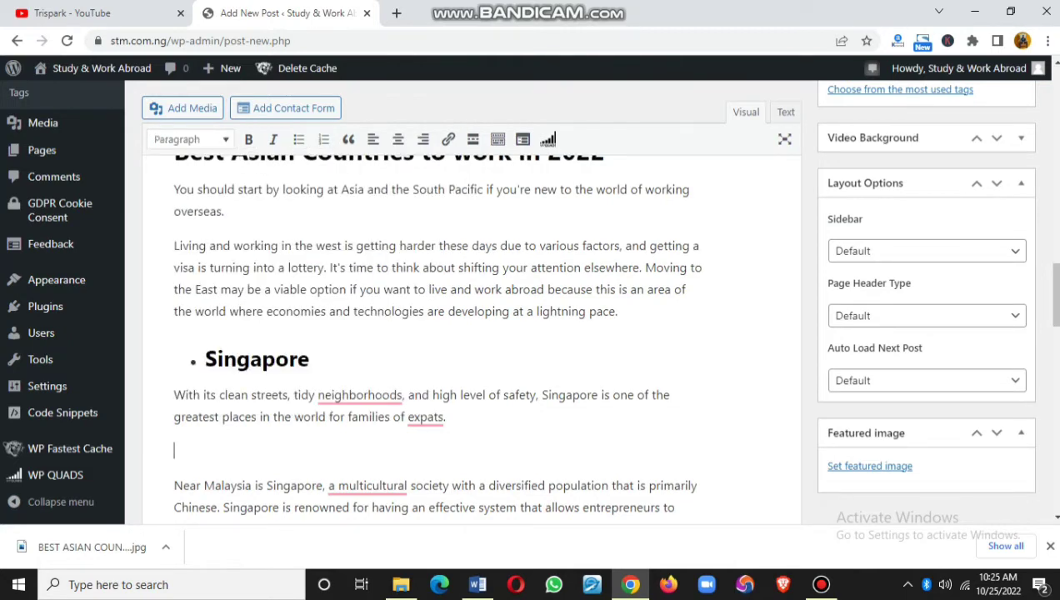
{"action": "key", "text": "BackSpace"}
{"action": "scroll", "coordinate": [368, 374], "scroll_direction": "down", "scroll_amount": 1}
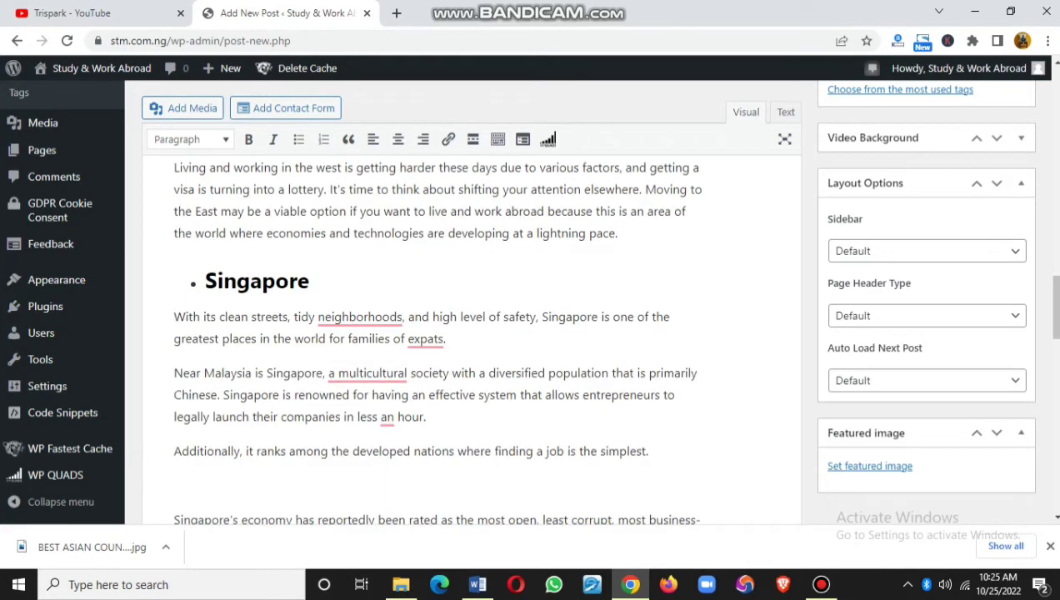
Step: Accept the Grammarly corrections in the Singapore section, removing "a" before "multicultural society" and changing "neighborhoods" to "neighbourhoods"
{"action": "mouse_move", "coordinate": [368, 374]}
{"action": "left_click", "coordinate": [380, 417]}
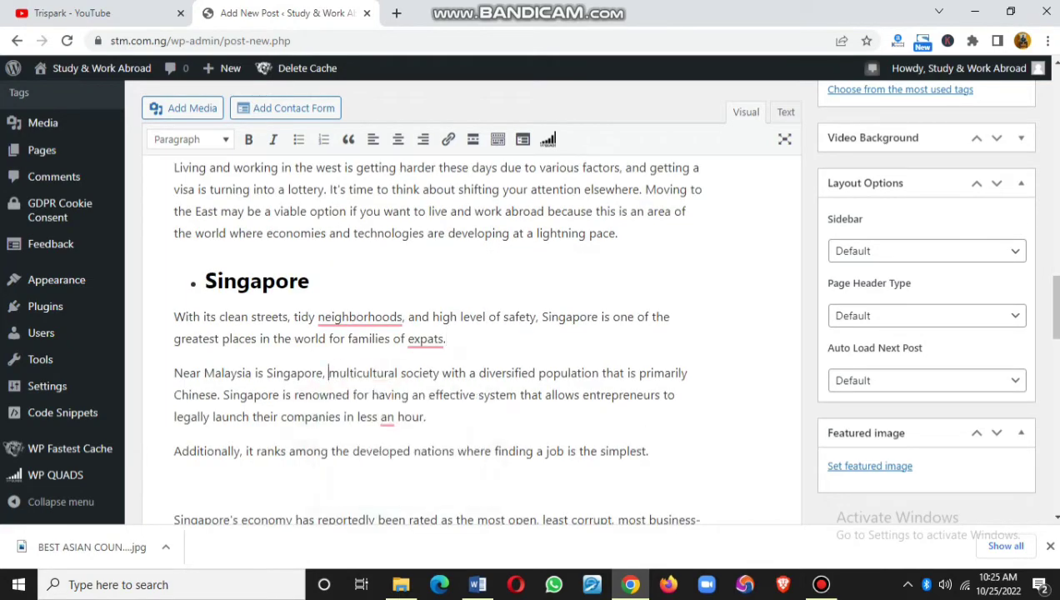
{"action": "mouse_move", "coordinate": [425, 338]}
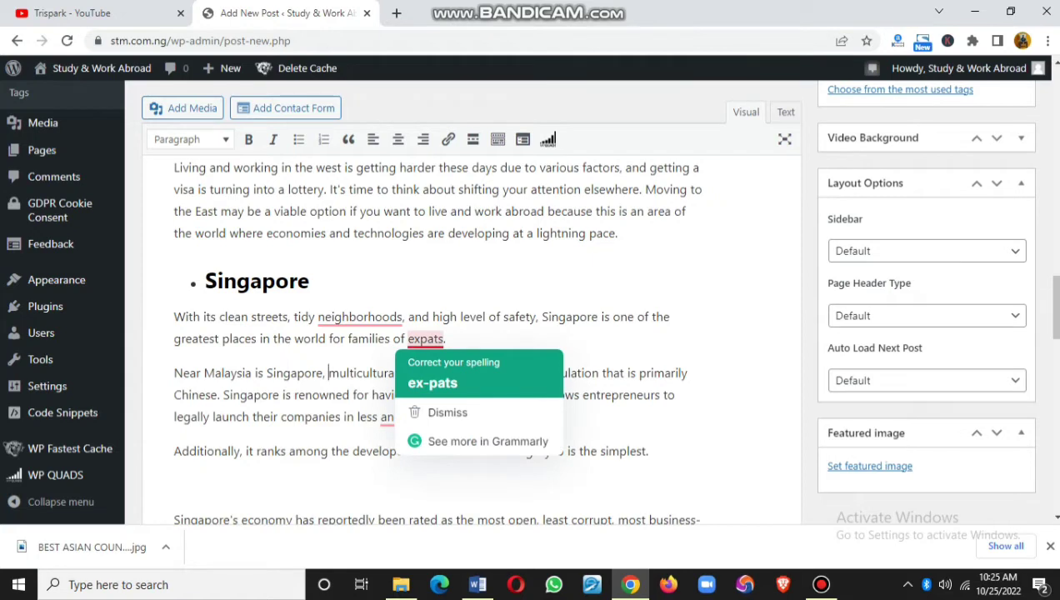
{"action": "mouse_move", "coordinate": [360, 317]}
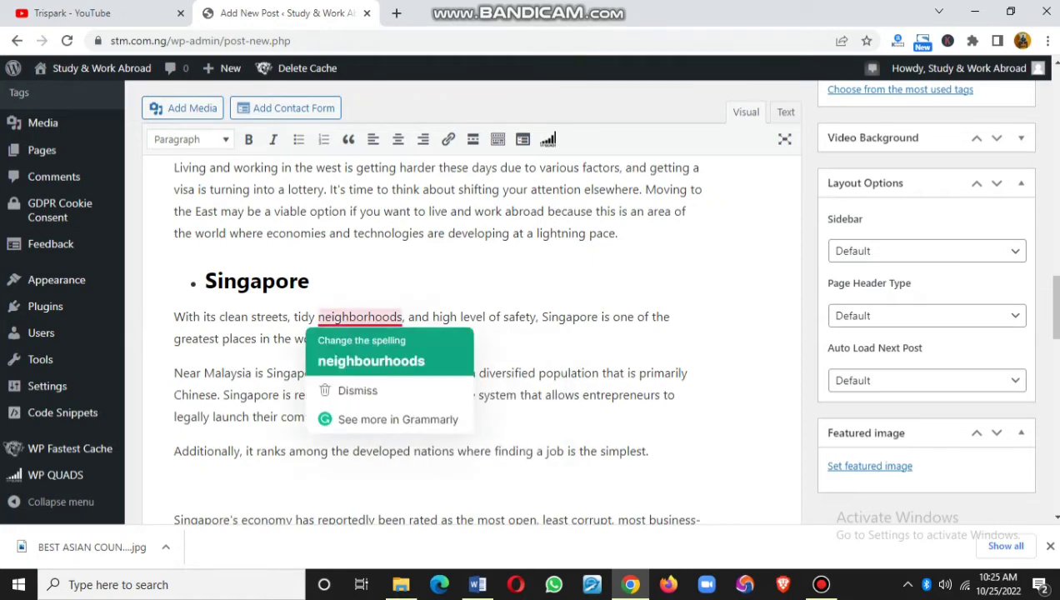
{"action": "left_click", "coordinate": [371, 358]}
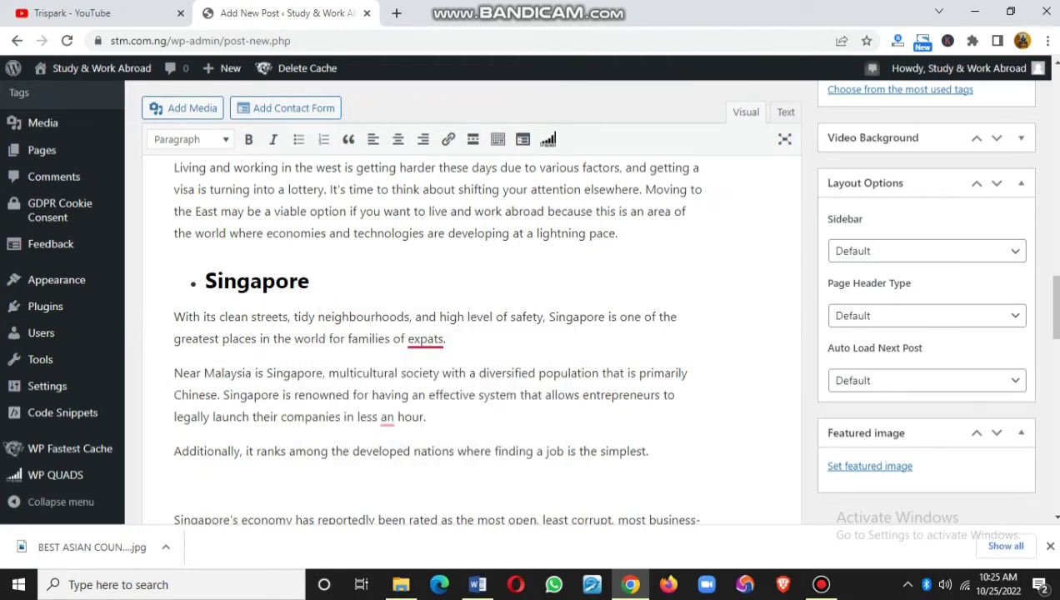
{"action": "scroll", "coordinate": [425, 338], "scroll_direction": "down", "scroll_amount": 1}
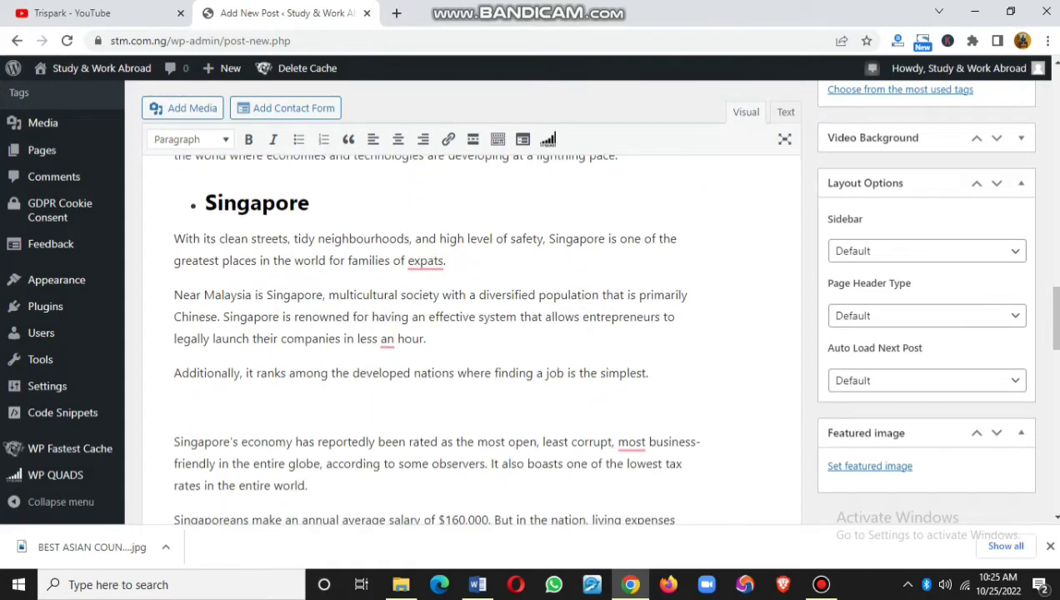
Step: Accept the Grammarly correction to "less than an hour" and delete the blank lines within and at the end of the Singapore section
{"action": "mouse_move", "coordinate": [386, 338]}
{"action": "left_click", "coordinate": [406, 383]}
{"action": "key", "text": "BackSpace"}
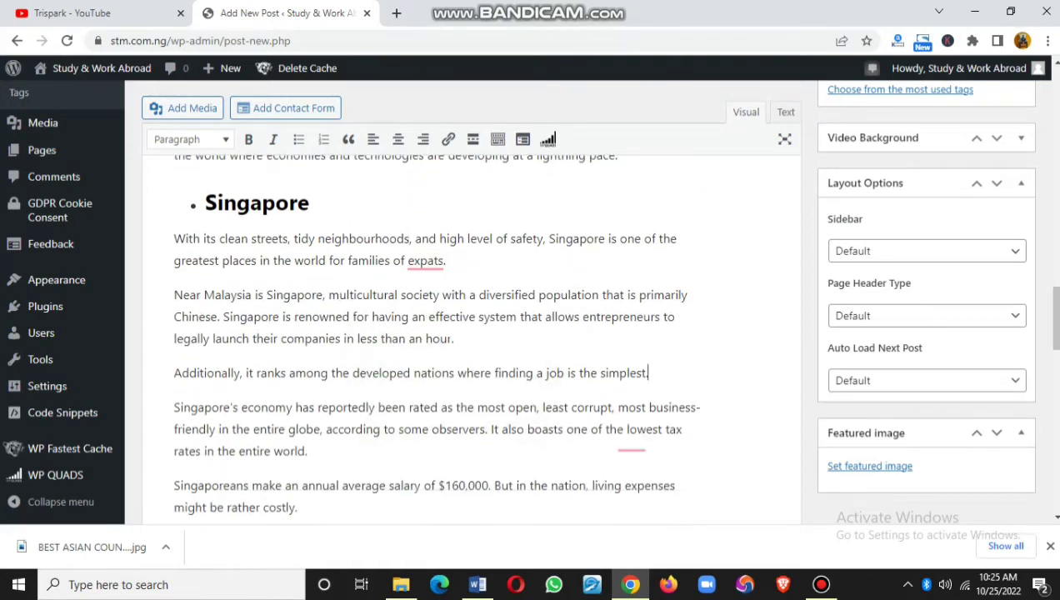
{"action": "scroll", "coordinate": [466, 334], "scroll_direction": "down", "scroll_amount": 2}
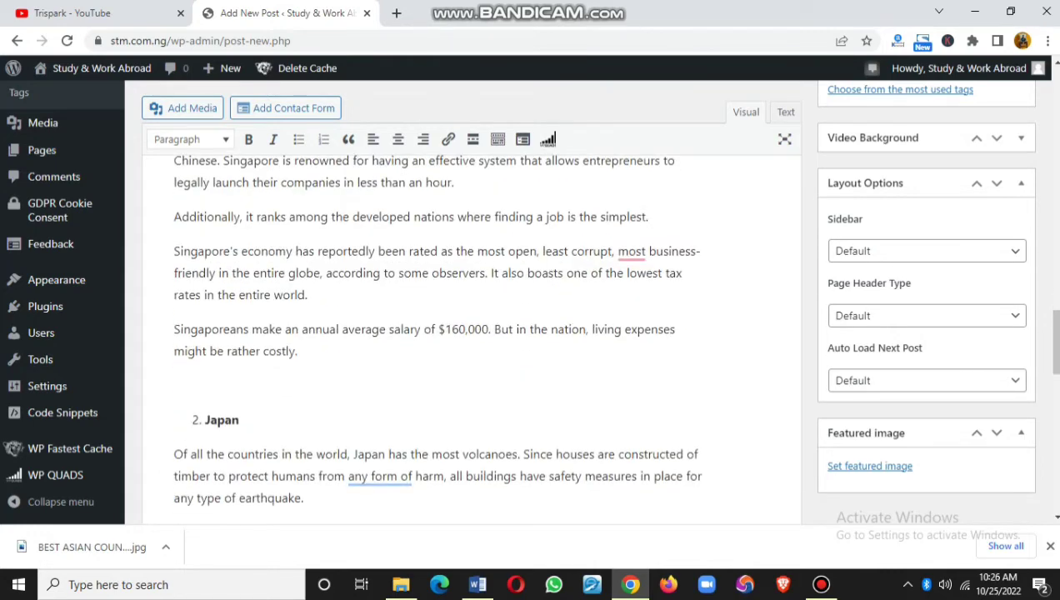
{"action": "key", "text": "BackSpace"}
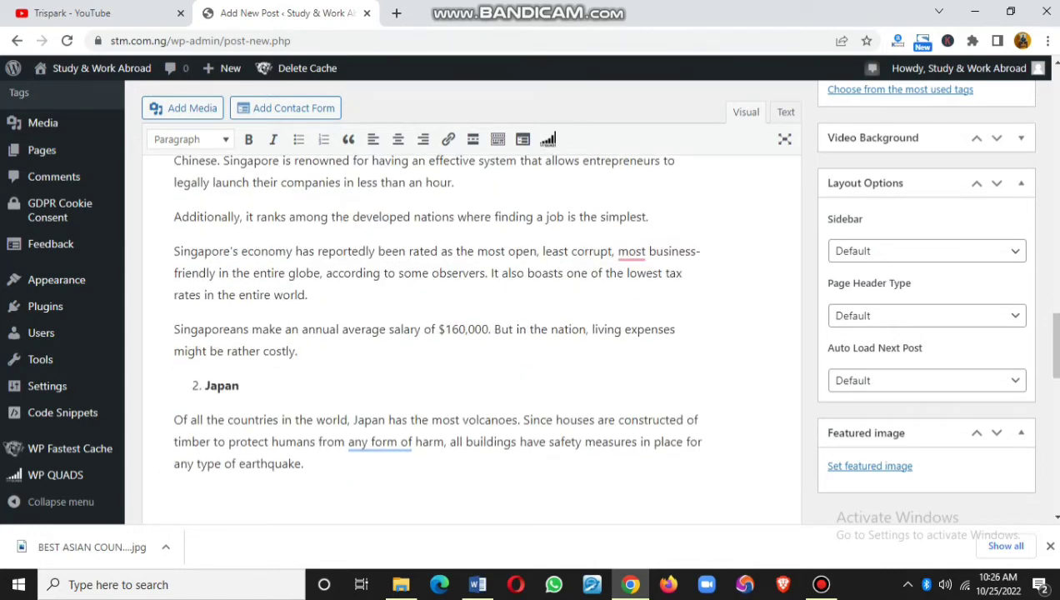
Step: Change the numbered Japan item under "Best Asian Countries to work in 2022" to a bulleted item and format it as Heading 3
{"action": "left_click", "coordinate": [223, 385]}
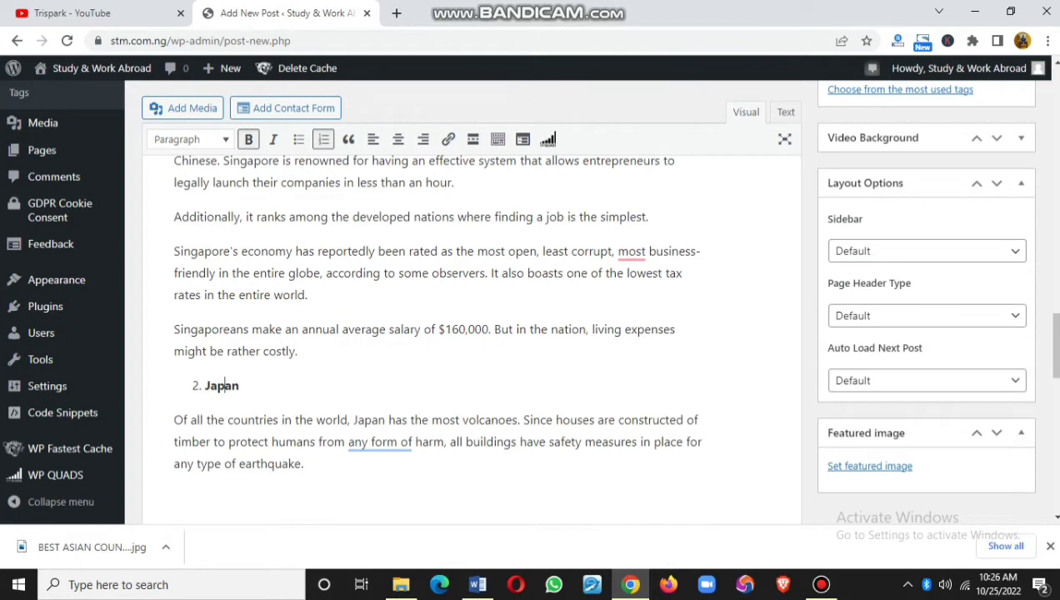
{"action": "left_click", "coordinate": [298, 139]}
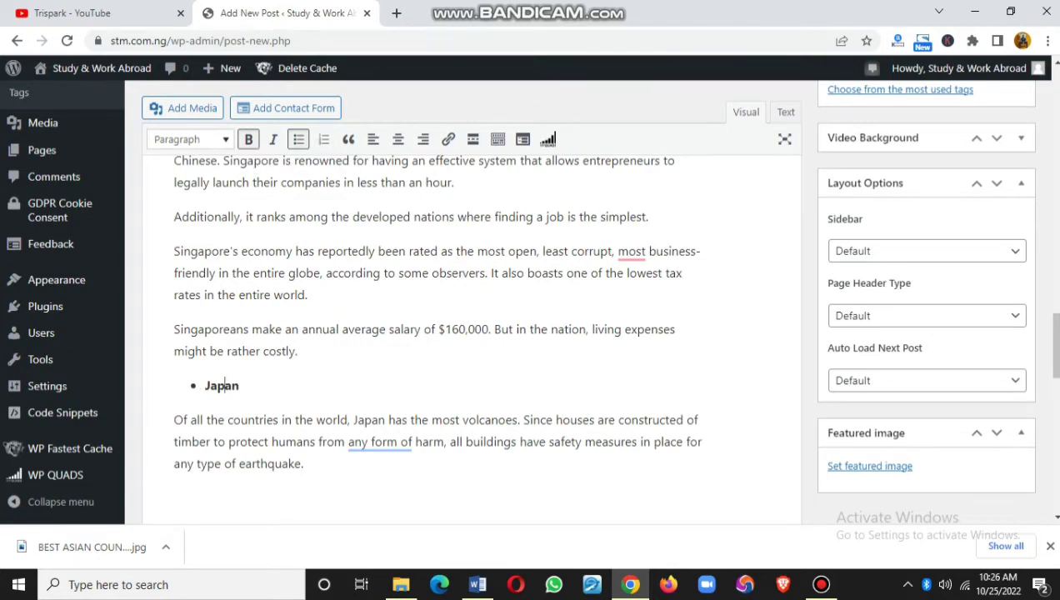
{"action": "left_click", "coordinate": [190, 140]}
{"action": "left_click", "coordinate": [467, 385]}
{"action": "double_click", "coordinate": [222, 385]}
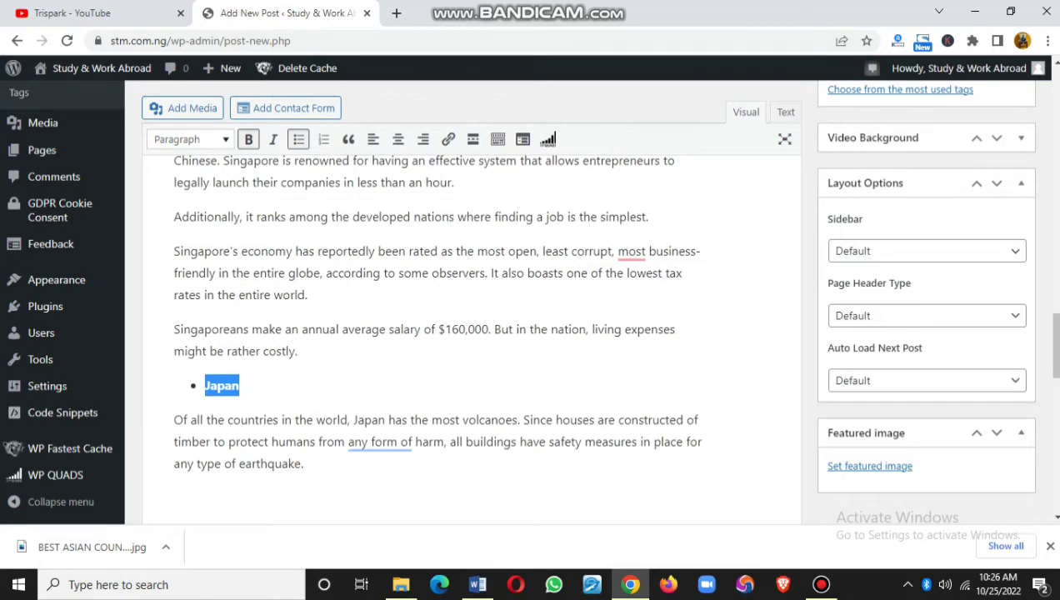
{"action": "left_click", "coordinate": [190, 139]}
{"action": "left_click", "coordinate": [208, 284]}
Step: Delete the blank lines after Japan's first paragraph, between the two numbered job-search methods, and above the Australia item
{"action": "scroll", "coordinate": [472, 339], "scroll_direction": "down", "scroll_amount": 1}
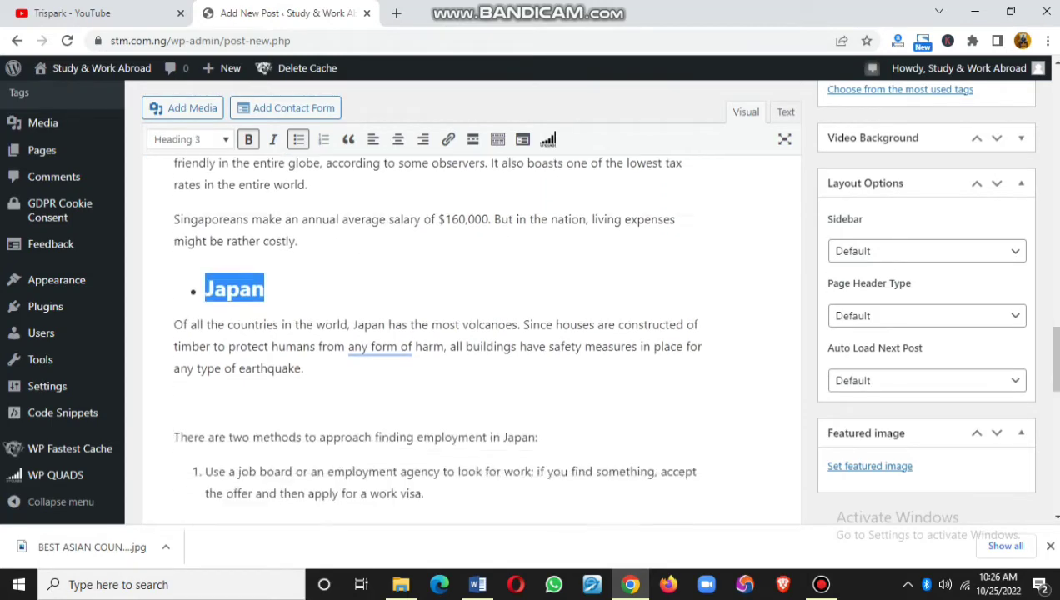
{"action": "scroll", "coordinate": [472, 339], "scroll_direction": "down", "scroll_amount": 1}
{"action": "left_click", "coordinate": [174, 340]}
{"action": "key", "text": "BackSpace"}
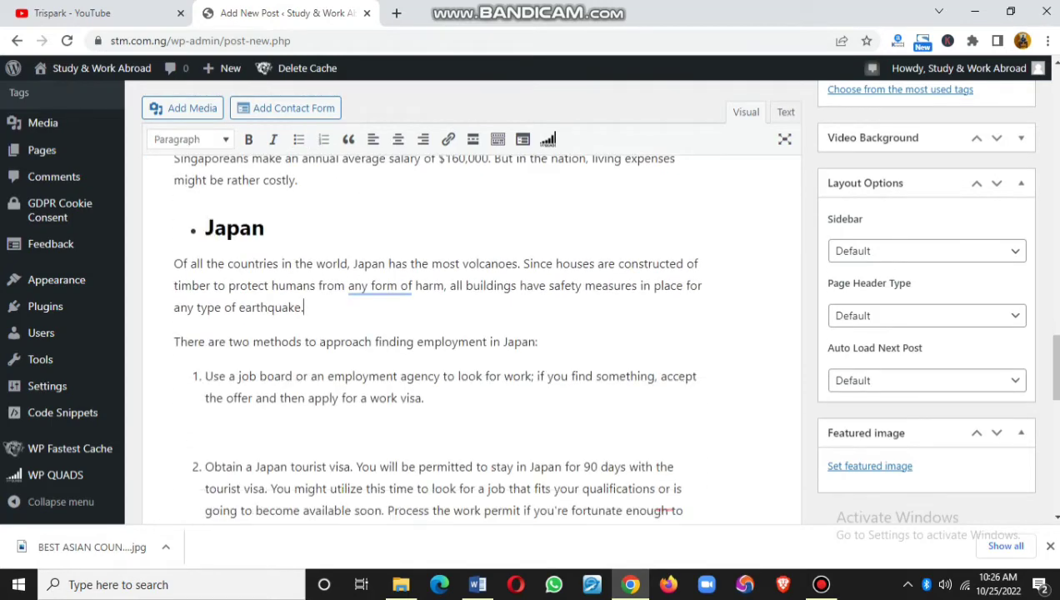
{"action": "left_click", "coordinate": [174, 431]}
{"action": "key", "text": "BackSpace"}
{"action": "scroll", "coordinate": [467, 333], "scroll_direction": "down", "scroll_amount": 1}
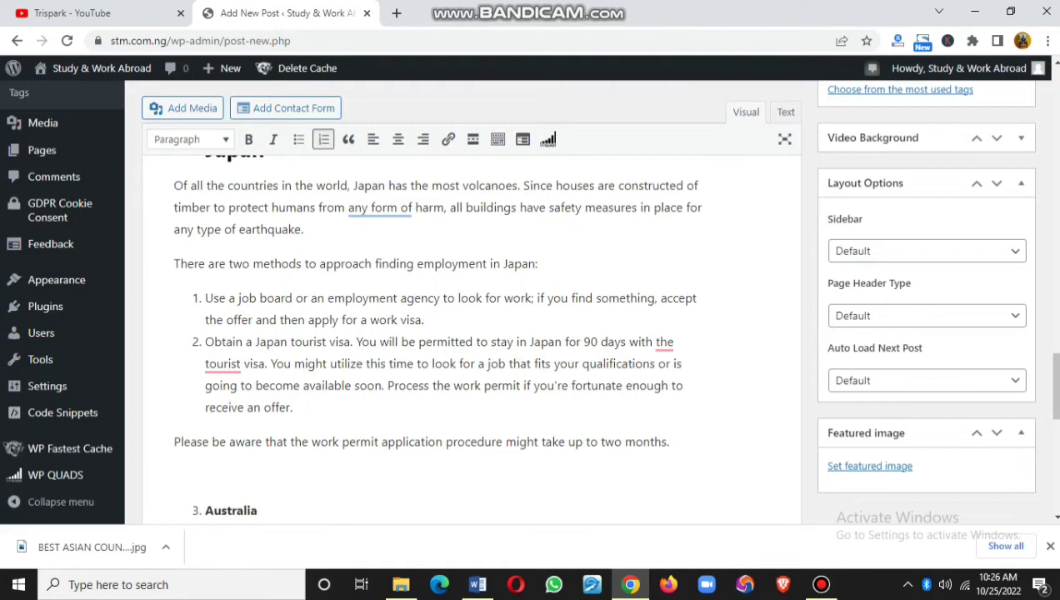
{"action": "left_click", "coordinate": [175, 471]}
{"action": "key", "text": "BackSpace"}
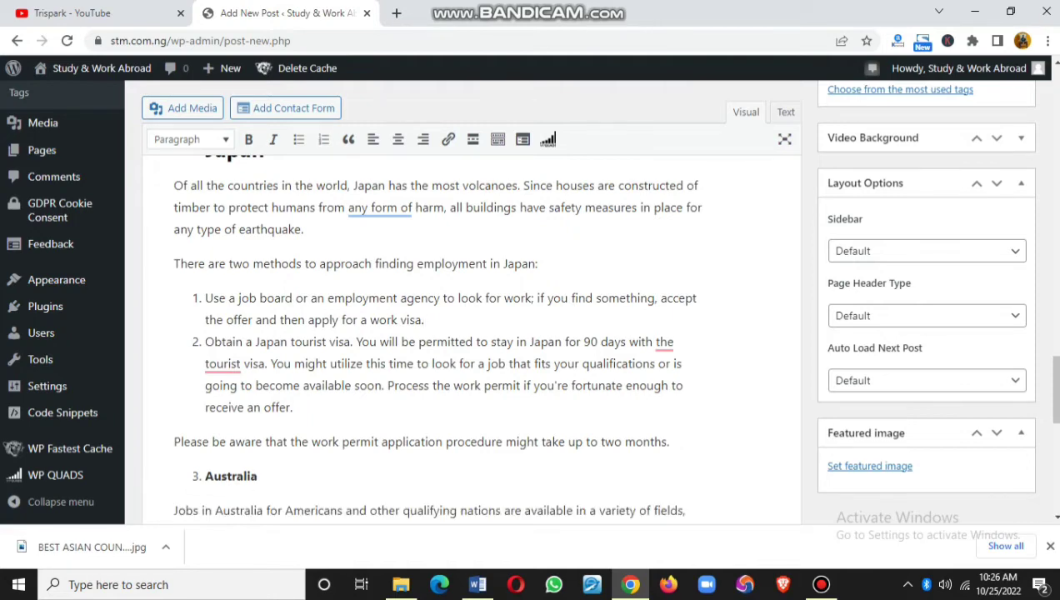
Step: Make the numbered Australia item a bulleted Heading 3 and delete the blank line above the Thailand item
{"action": "scroll", "coordinate": [471, 339], "scroll_direction": "down", "scroll_amount": 2}
{"action": "left_click", "coordinate": [257, 320]}
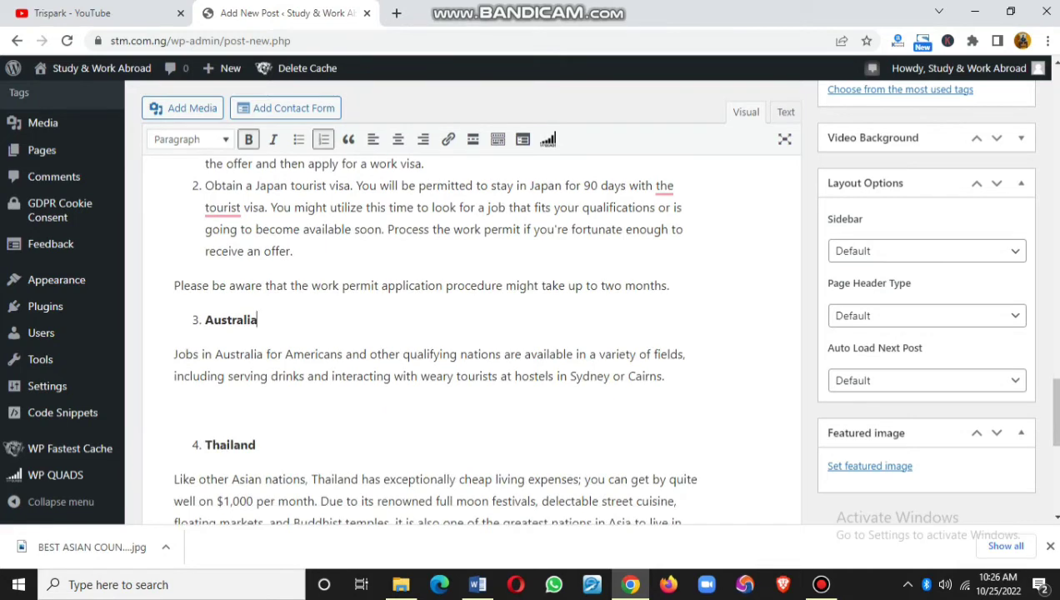
{"action": "left_click_drag", "start_coordinate": [257, 320], "coordinate": [205, 320]}
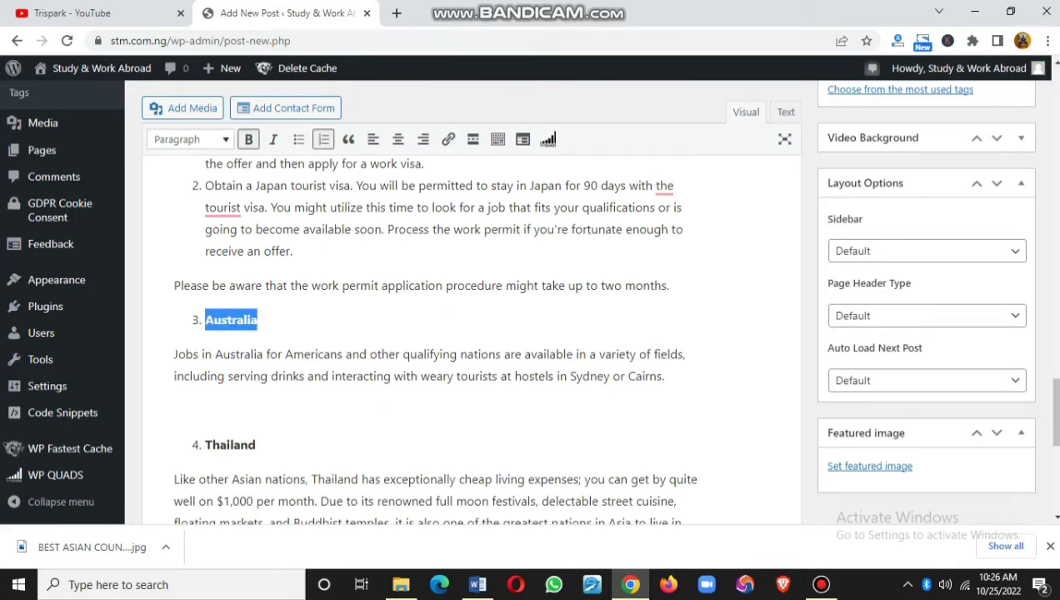
{"action": "left_click", "coordinate": [190, 139]}
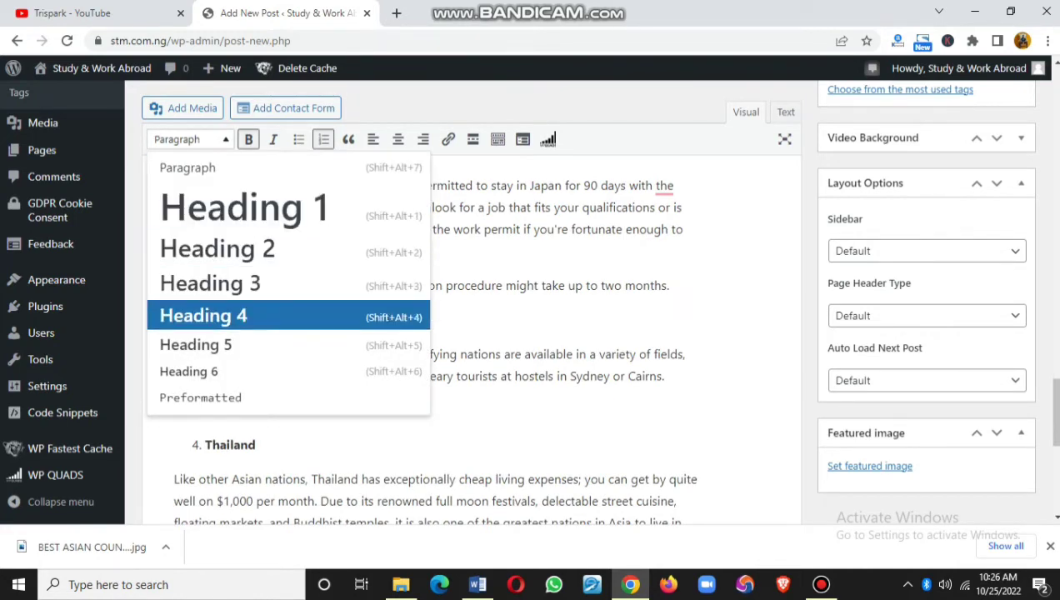
{"action": "left_click", "coordinate": [203, 315]}
{"action": "scroll", "coordinate": [467, 334], "scroll_direction": "down", "scroll_amount": 2}
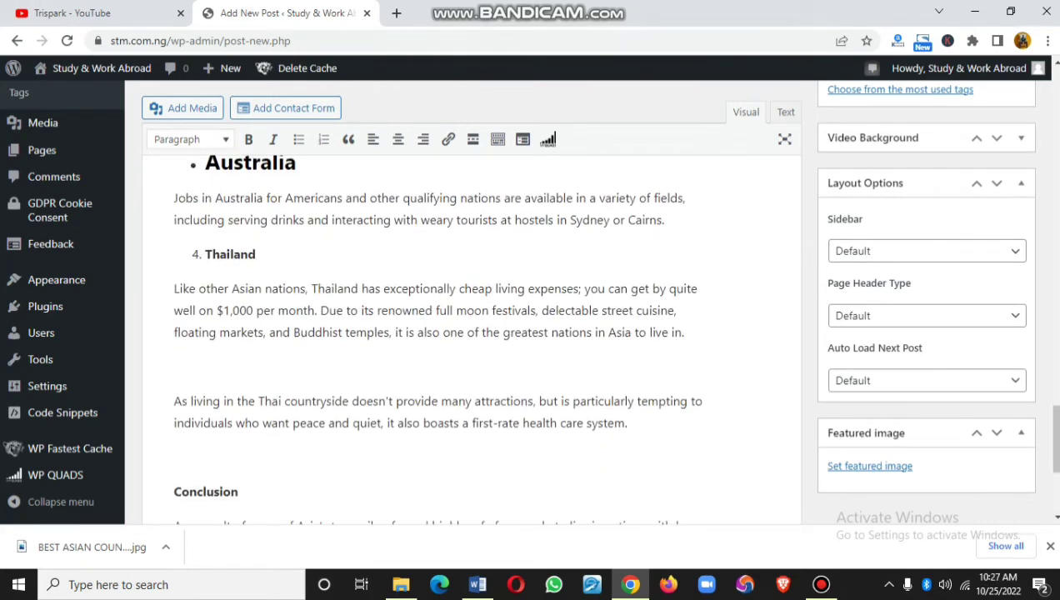
Step: Change the numbered Thailand item to a bulleted item and format it as Heading 3
{"action": "left_click", "coordinate": [218, 254]}
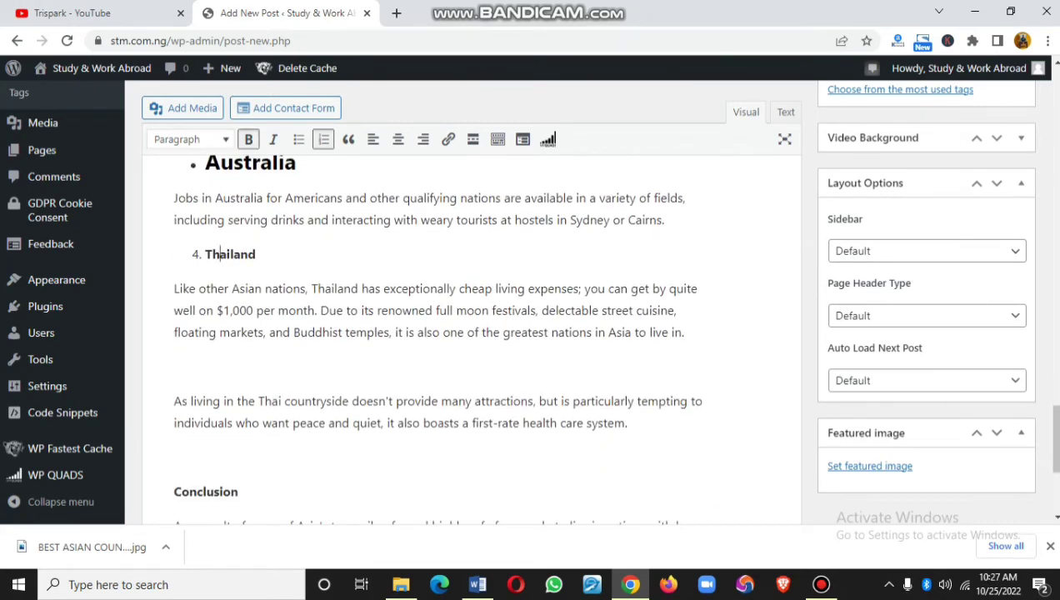
{"action": "left_click", "coordinate": [299, 140]}
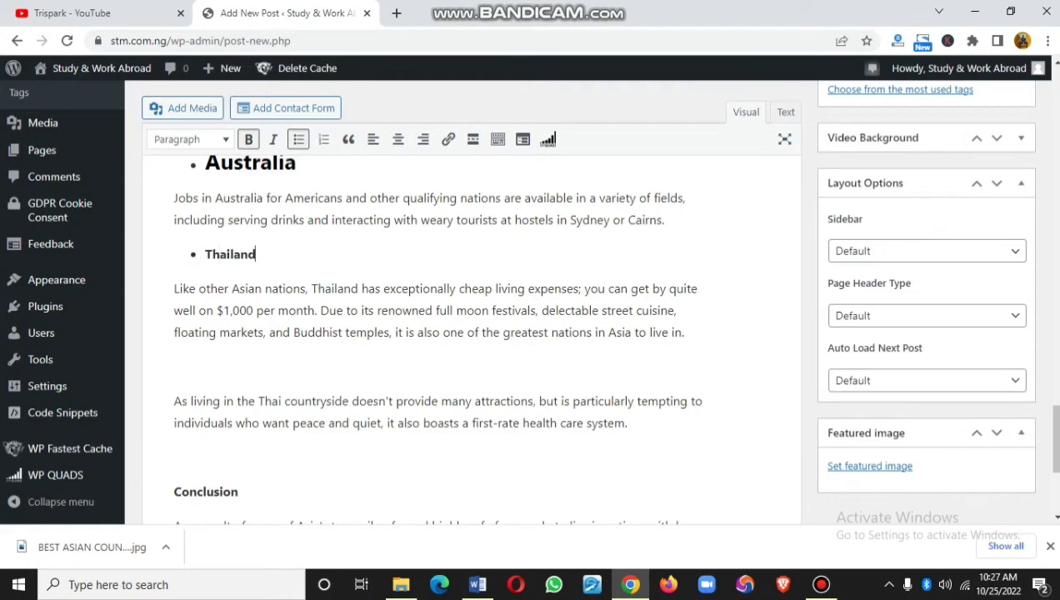
{"action": "double_click", "coordinate": [250, 254]}
{"action": "left_click", "coordinate": [190, 139]}
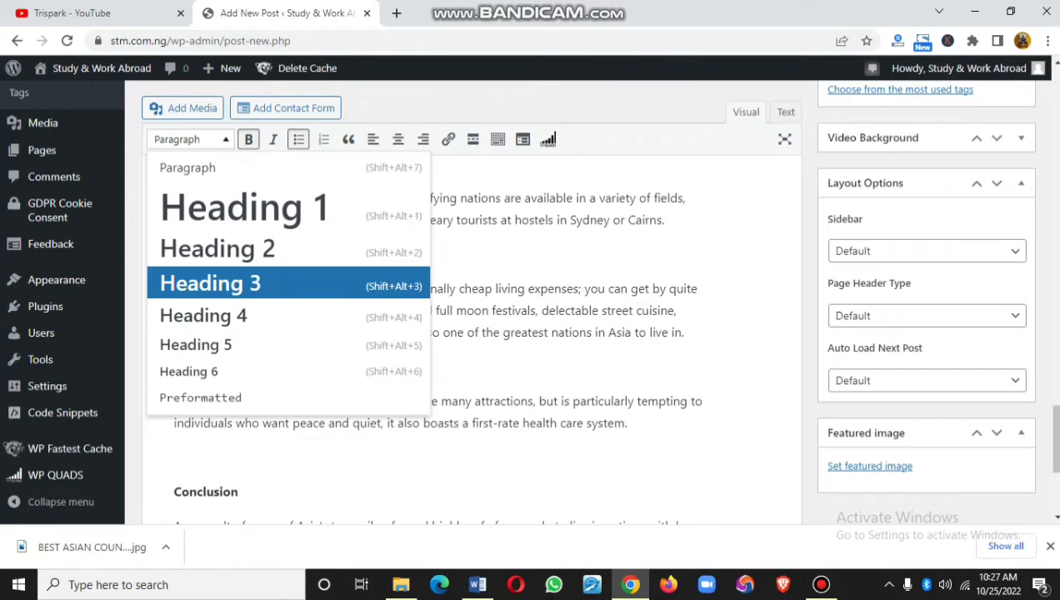
{"action": "left_click", "coordinate": [210, 284]}
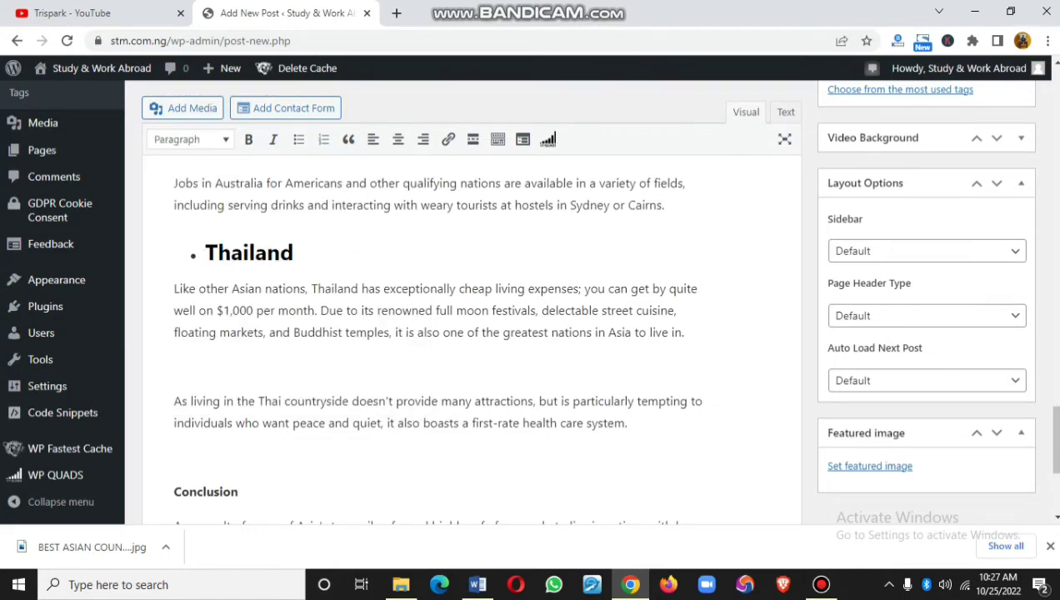
Step: Delete the blank line between the two Thailand paragraphs and the one above "Conclusion"
{"action": "key", "text": "BackSpace"}
{"action": "left_click", "coordinate": [174, 422]}
{"action": "key", "text": "BackSpace"}
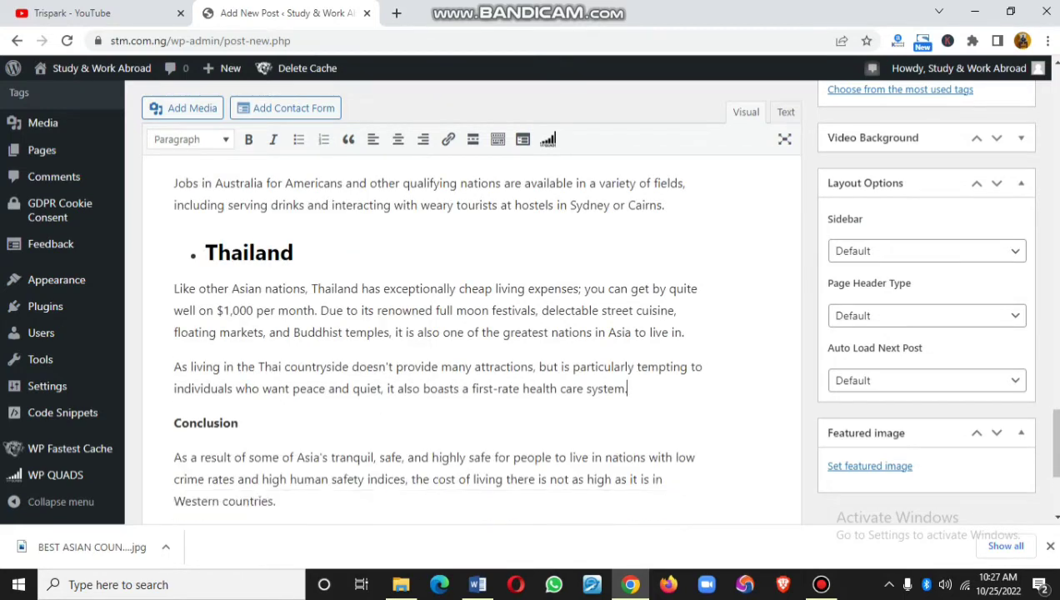
Step: Format the "Conclusion" line as Heading 2
{"action": "key", "text": "Down"}
{"action": "key", "text": "shift+Home"}
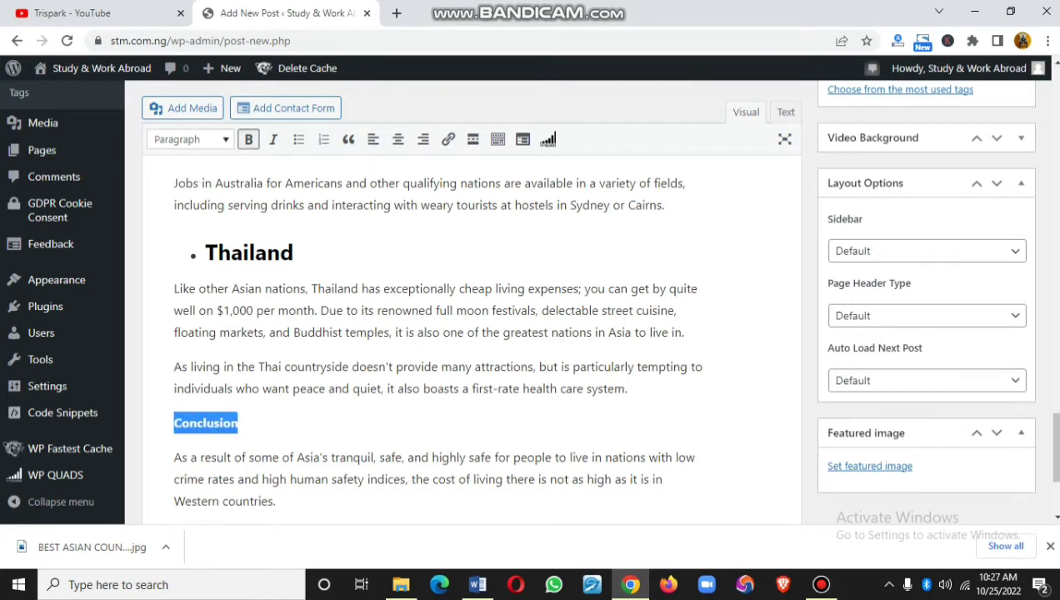
{"action": "left_click", "coordinate": [191, 139]}
{"action": "left_click", "coordinate": [213, 249]}
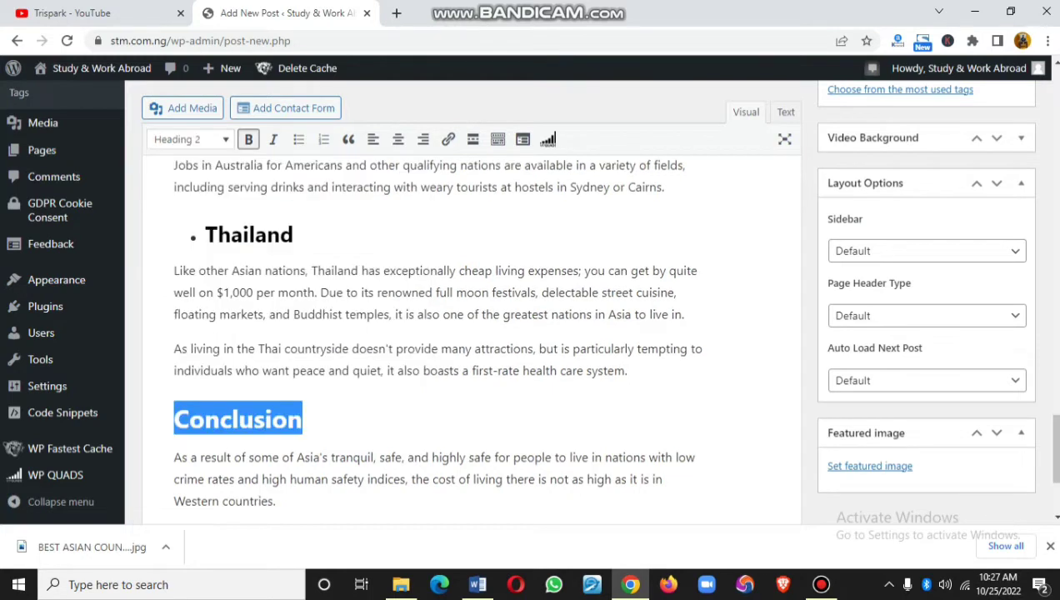
{"action": "left_click", "coordinate": [398, 370]}
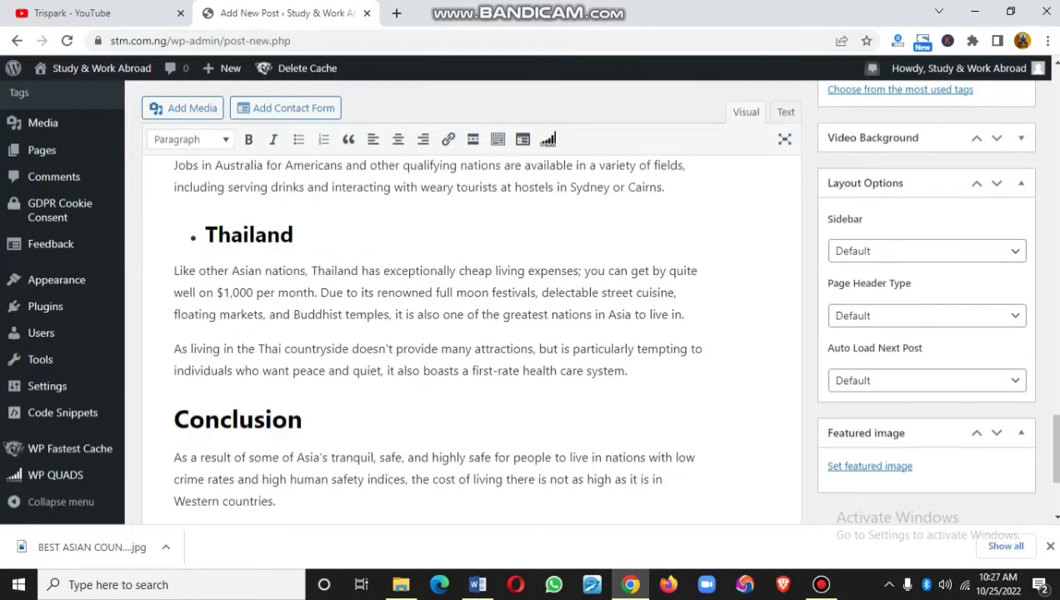
Step: Accept the Grammarly suggestion to remove "any form of" from the first paragraph of the Japan section on working
{"action": "scroll", "coordinate": [398, 371], "scroll_direction": "up", "scroll_amount": 5}
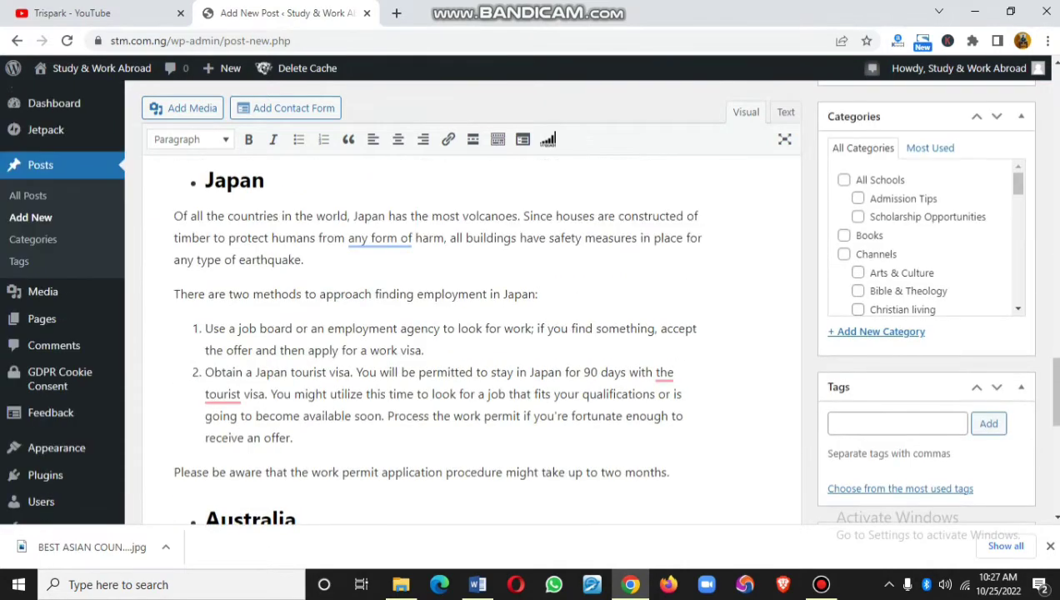
{"action": "scroll", "coordinate": [398, 371], "scroll_direction": "up", "scroll_amount": 1}
{"action": "mouse_move", "coordinate": [380, 316]}
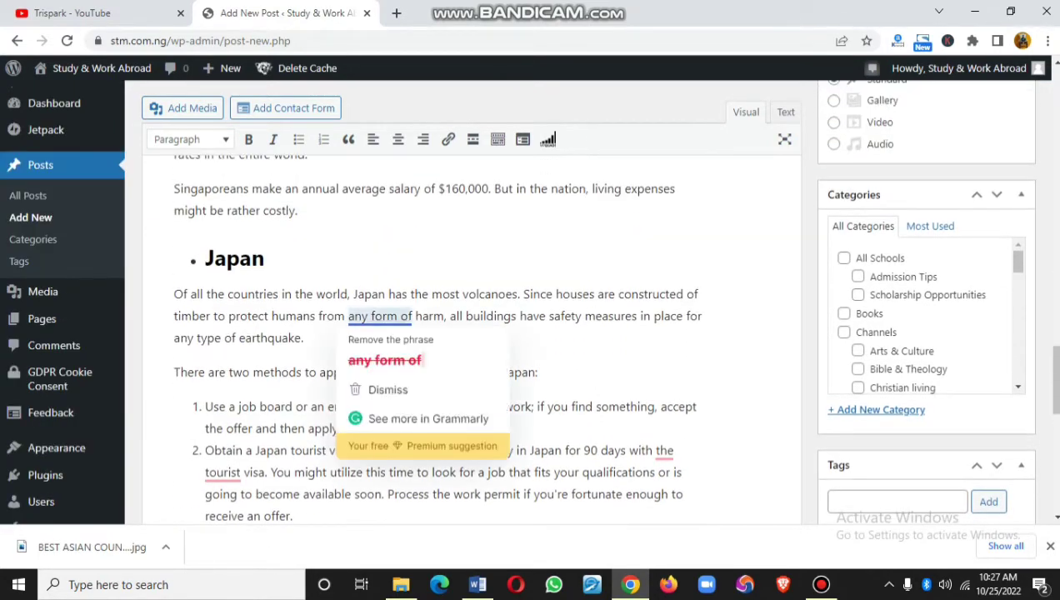
{"action": "left_click", "coordinate": [390, 350]}
Step: Review the post from its introduction through the country sections, checking the Heading 2 and Heading 3 structure and the available paragraph formats
{"action": "scroll", "coordinate": [391, 350], "scroll_direction": "up", "scroll_amount": 15}
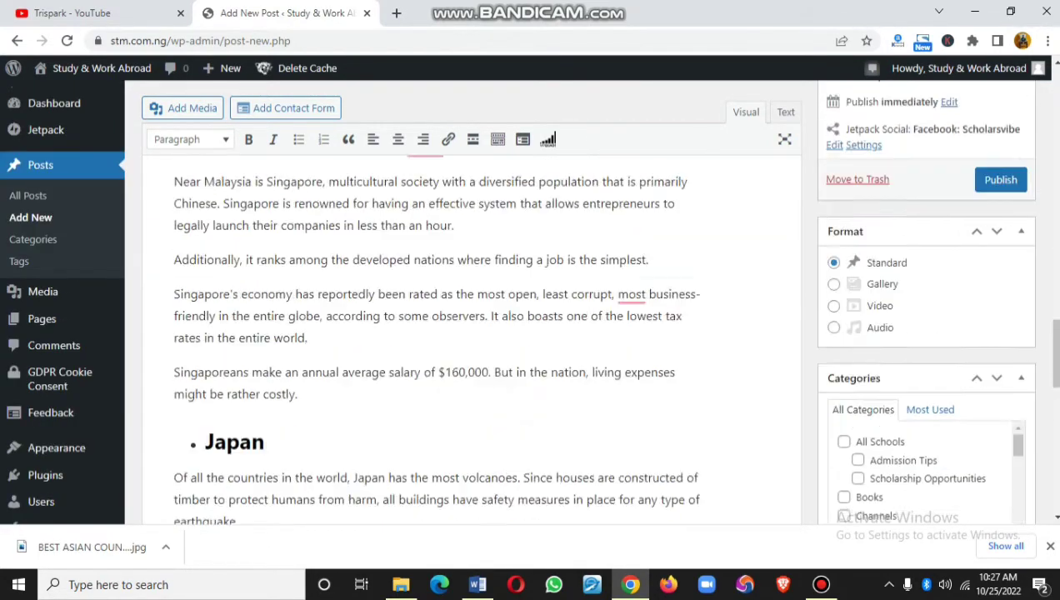
{"action": "scroll", "coordinate": [434, 334], "scroll_direction": "up", "scroll_amount": 15}
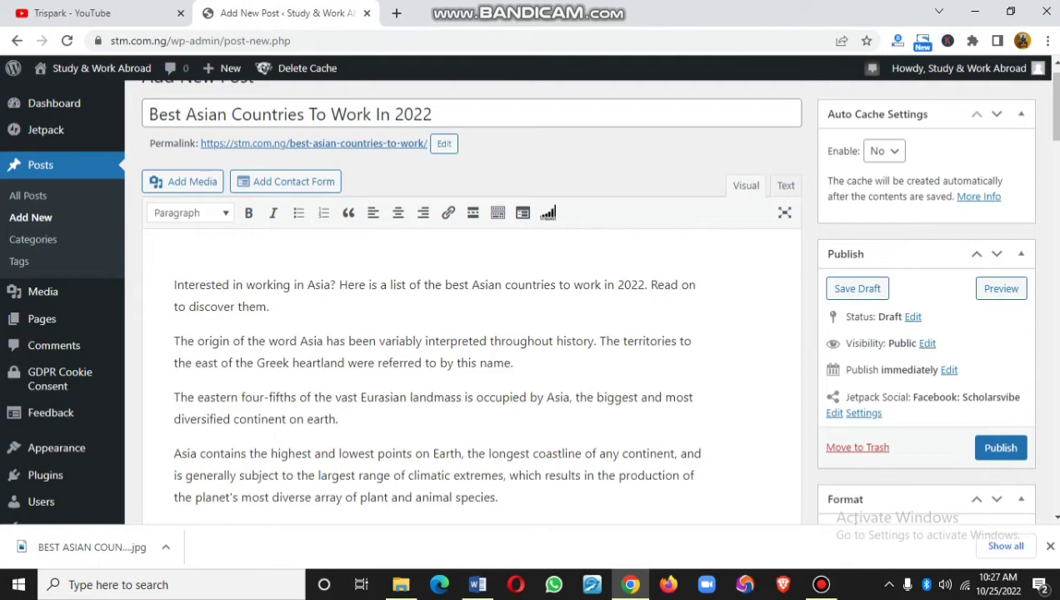
{"action": "scroll", "coordinate": [467, 334], "scroll_direction": "down", "scroll_amount": 7}
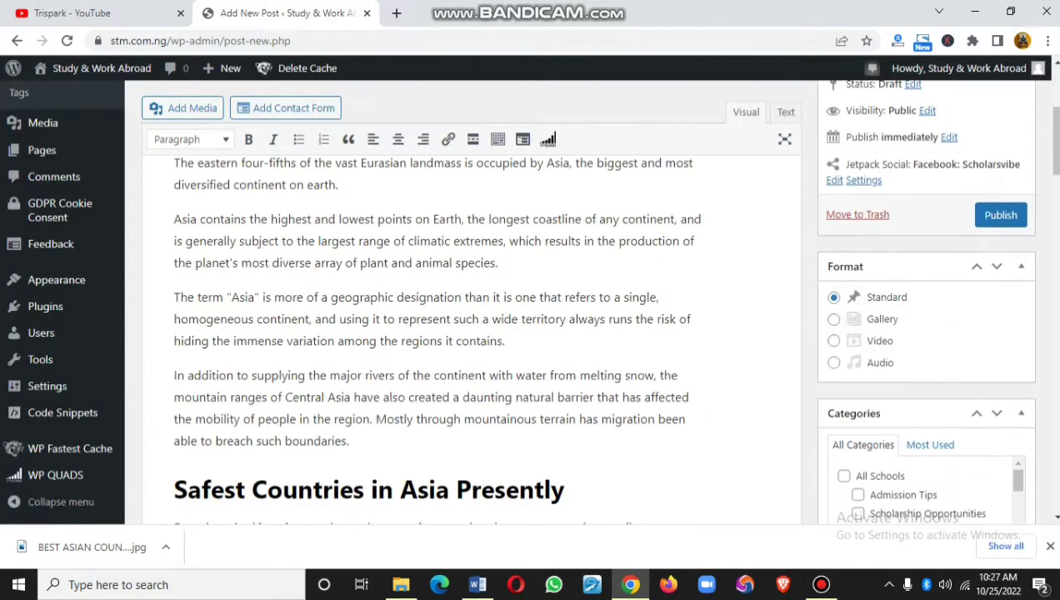
{"action": "scroll", "coordinate": [467, 333], "scroll_direction": "up", "scroll_amount": 2}
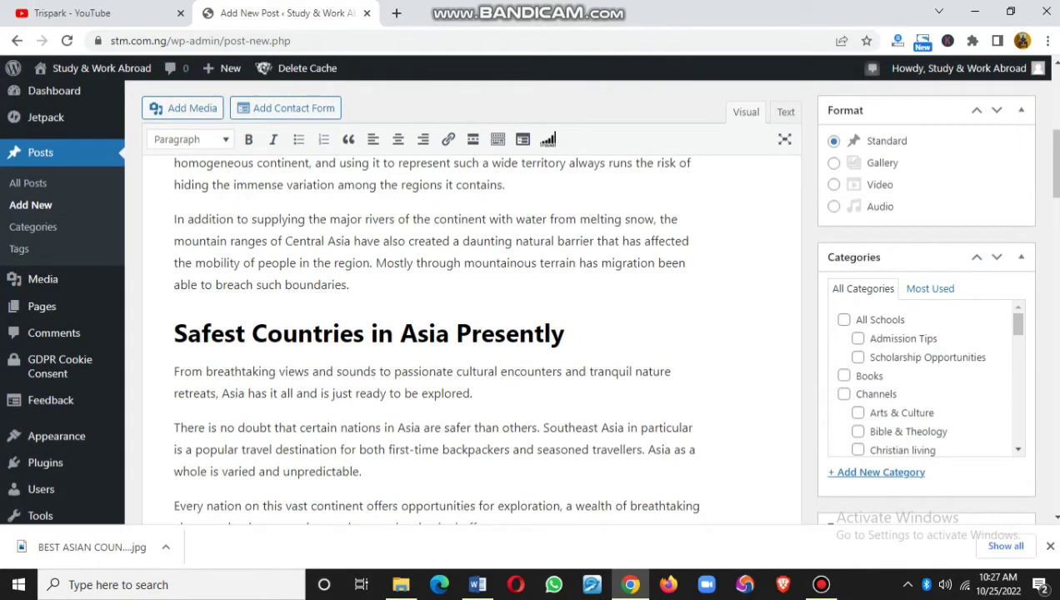
{"action": "scroll", "coordinate": [467, 334], "scroll_direction": "down", "scroll_amount": 1}
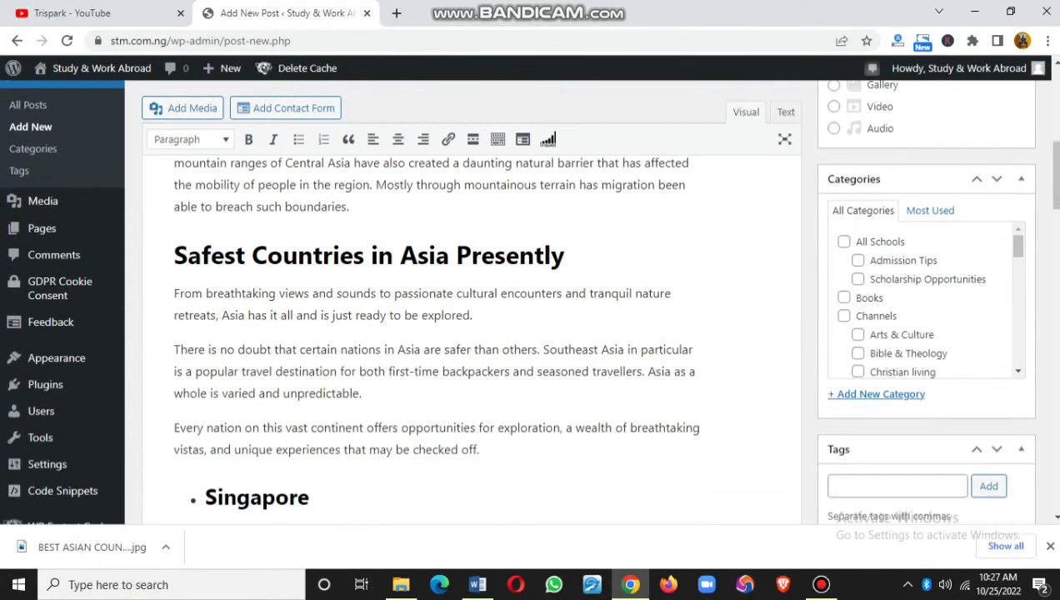
{"action": "scroll", "coordinate": [467, 333], "scroll_direction": "down", "scroll_amount": 3}
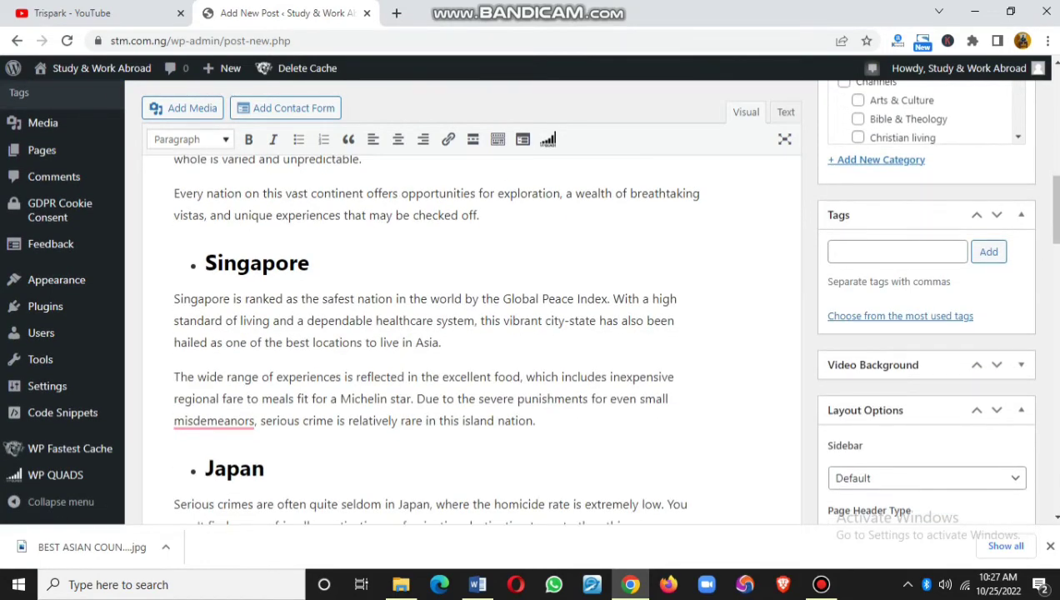
{"action": "left_click", "coordinate": [191, 139]}
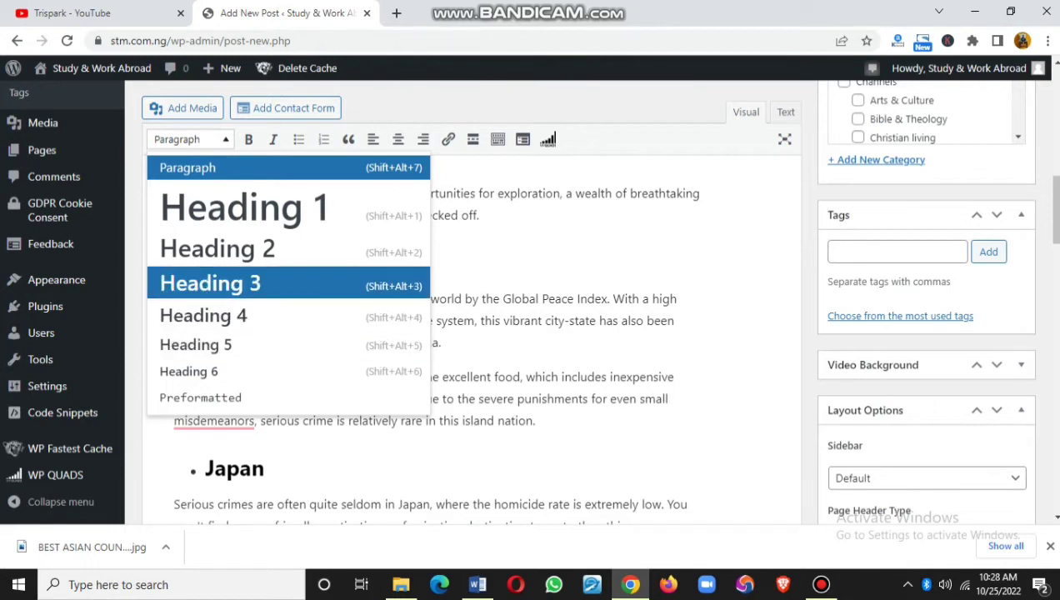
{"action": "left_click", "coordinate": [542, 298]}
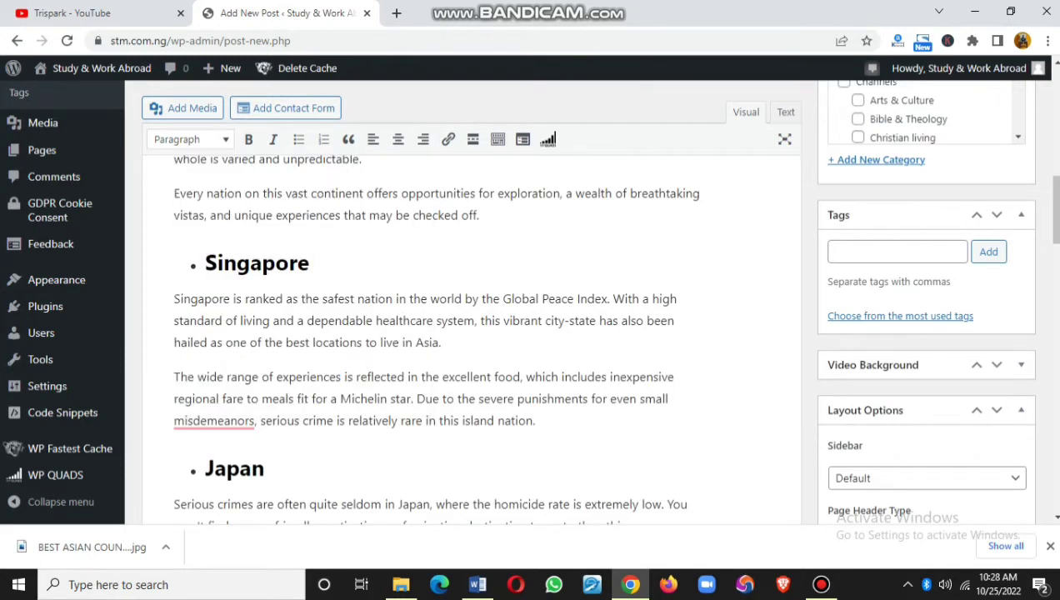
{"action": "scroll", "coordinate": [542, 298], "scroll_direction": "down", "scroll_amount": 15}
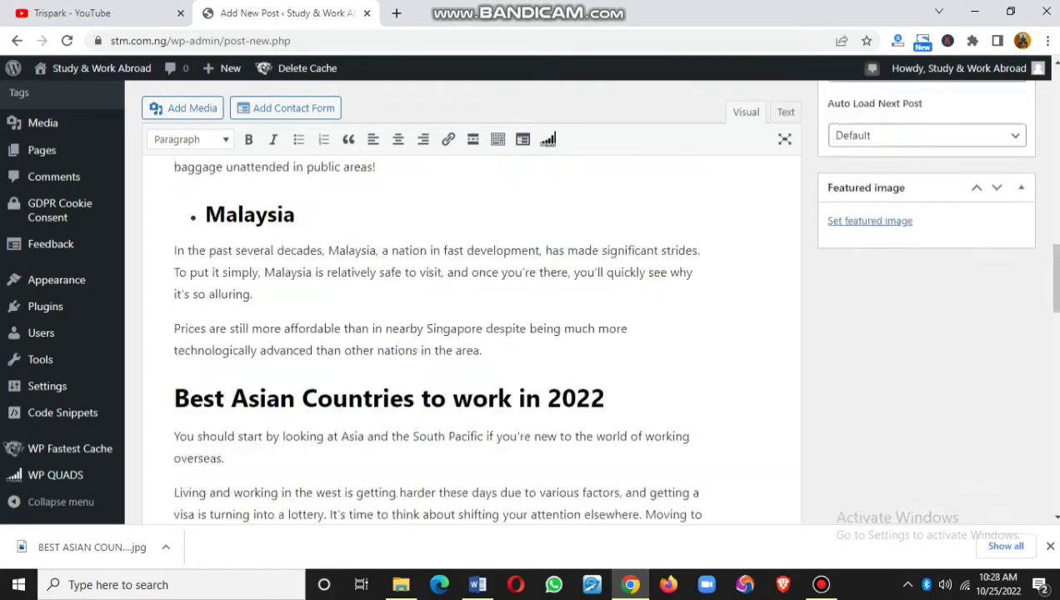
{"action": "scroll", "coordinate": [483, 333], "scroll_direction": "up", "scroll_amount": 15}
{"action": "scroll", "coordinate": [484, 333], "scroll_direction": "down", "scroll_amount": 5}
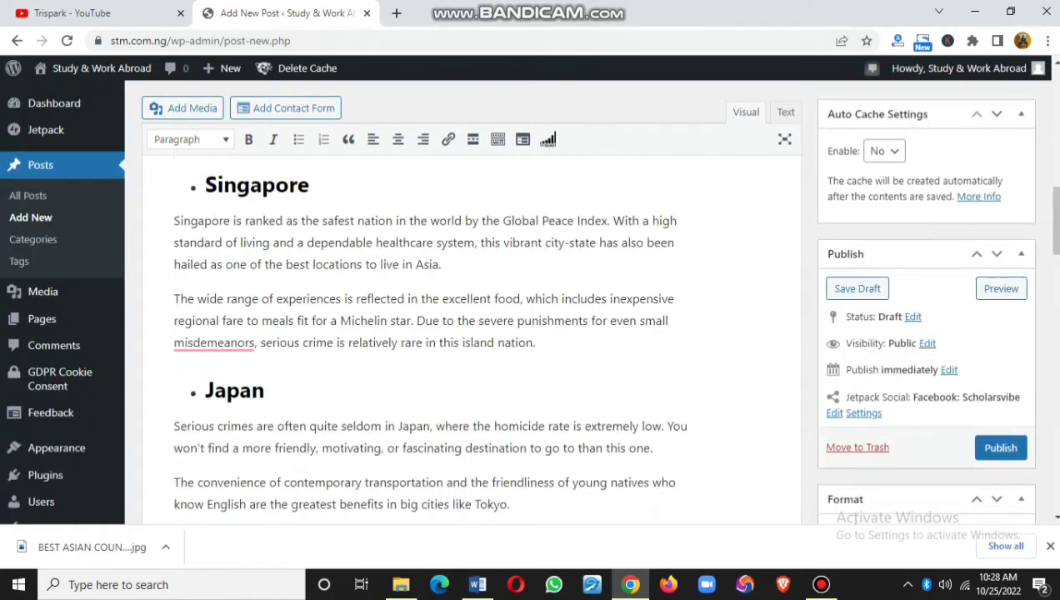
{"action": "scroll", "coordinate": [483, 333], "scroll_direction": "up", "scroll_amount": 6}
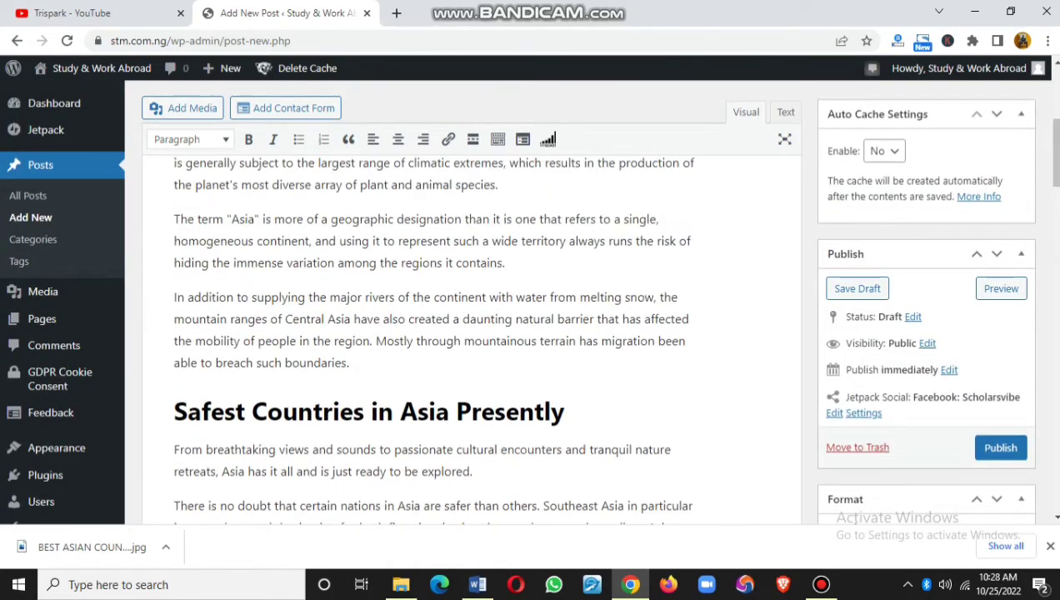
Step: Delete the blank line below the Conclusion paragraph at the end of the post
{"action": "scroll", "coordinate": [483, 333], "scroll_direction": "up", "scroll_amount": 5}
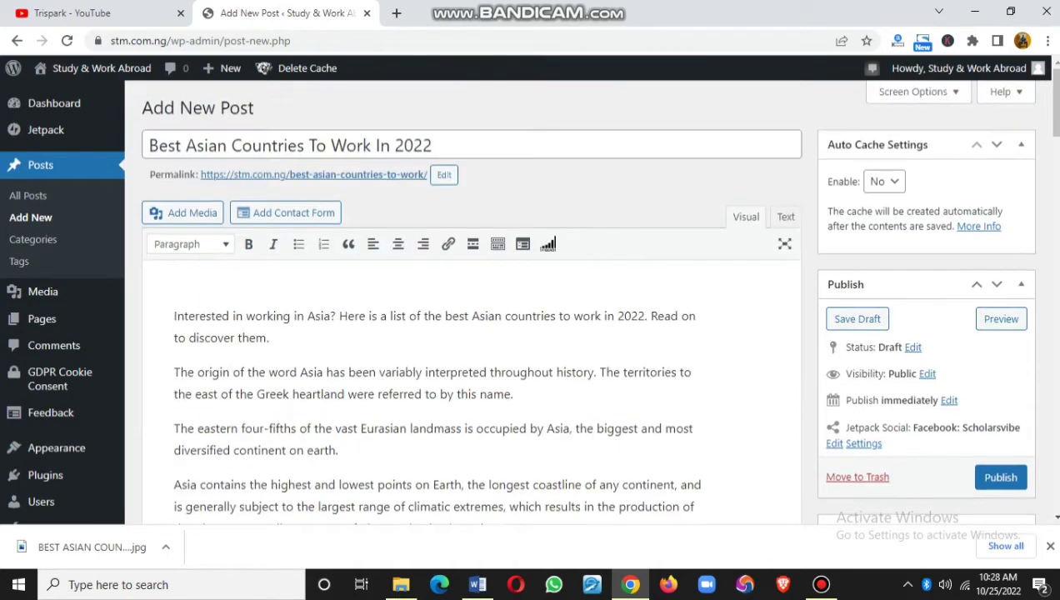
{"action": "scroll", "coordinate": [484, 334], "scroll_direction": "down", "scroll_amount": 5}
{"action": "scroll", "coordinate": [483, 333], "scroll_direction": "down", "scroll_amount": 10}
{"action": "scroll", "coordinate": [484, 334], "scroll_direction": "up", "scroll_amount": 3}
{"action": "scroll", "coordinate": [484, 334], "scroll_direction": "down", "scroll_amount": 10}
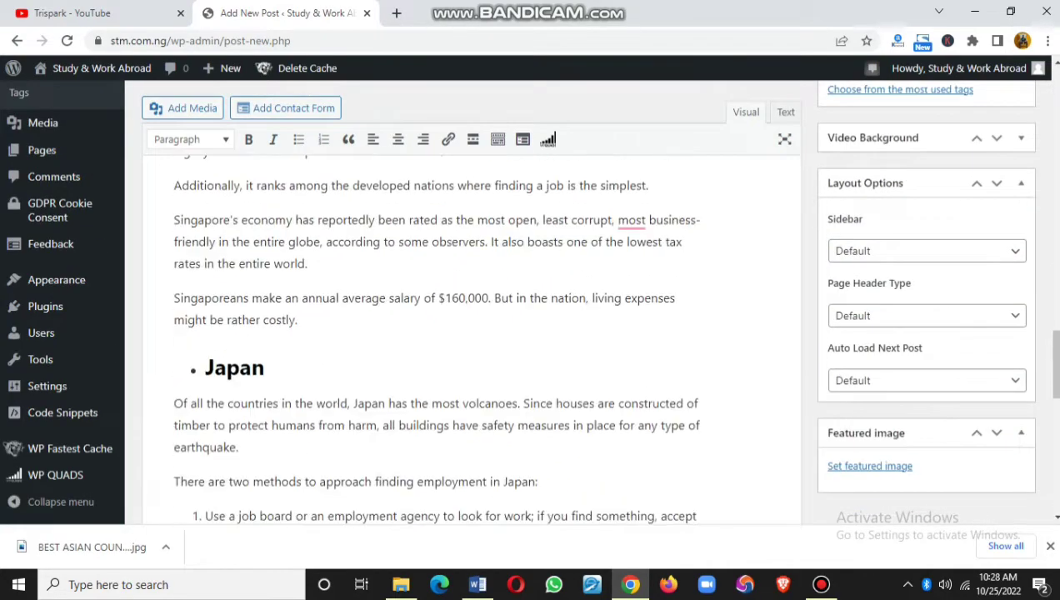
{"action": "scroll", "coordinate": [294, 183], "scroll_direction": "down", "scroll_amount": 3}
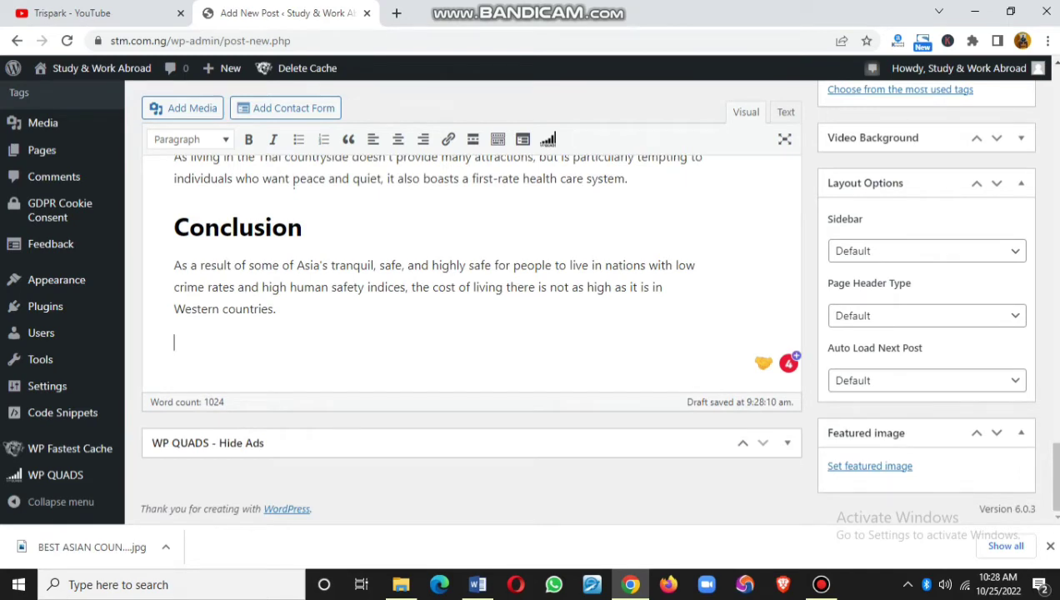
{"action": "key", "text": "BackSpace"}
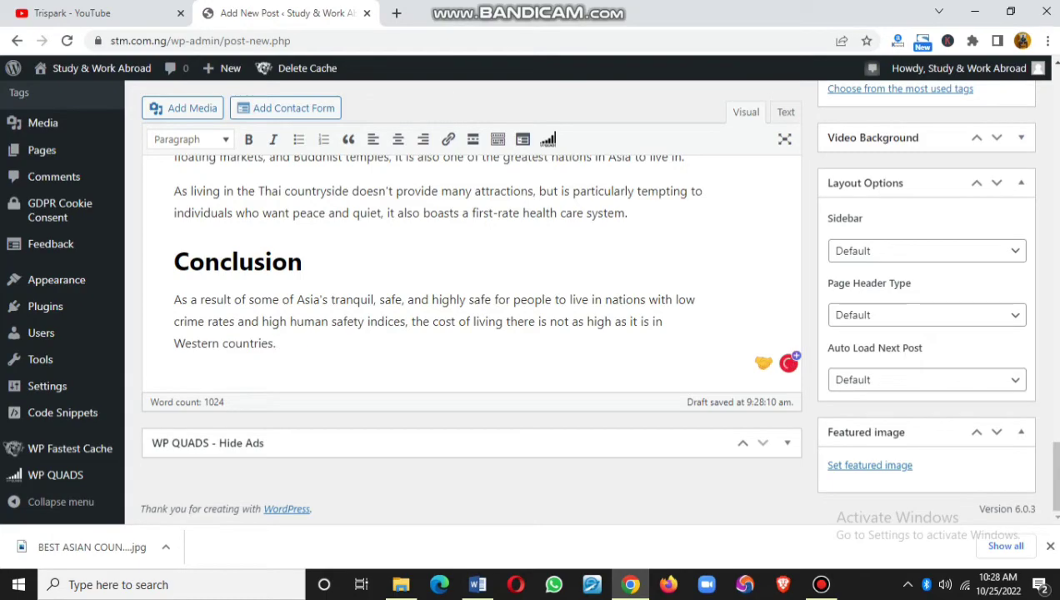
Step: Capitalize "To", "Work" and "In" in the second main heading so it reads "Best Asian Countries To Work In 2022"
{"action": "scroll", "coordinate": [471, 334], "scroll_direction": "up", "scroll_amount": 5}
{"action": "scroll", "coordinate": [471, 333], "scroll_direction": "up", "scroll_amount": 15}
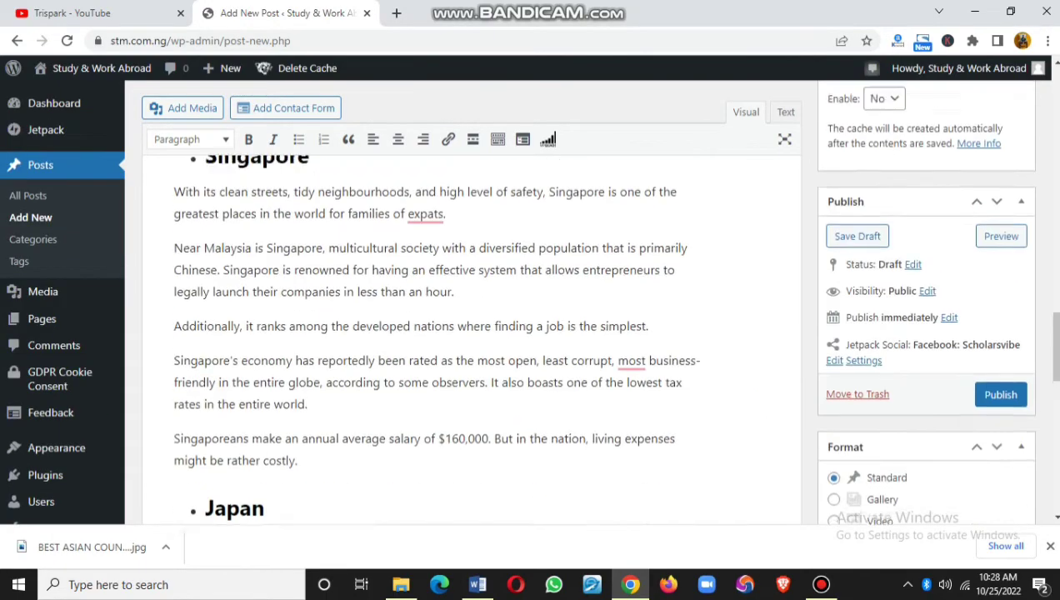
{"action": "scroll", "coordinate": [471, 333], "scroll_direction": "up", "scroll_amount": 5}
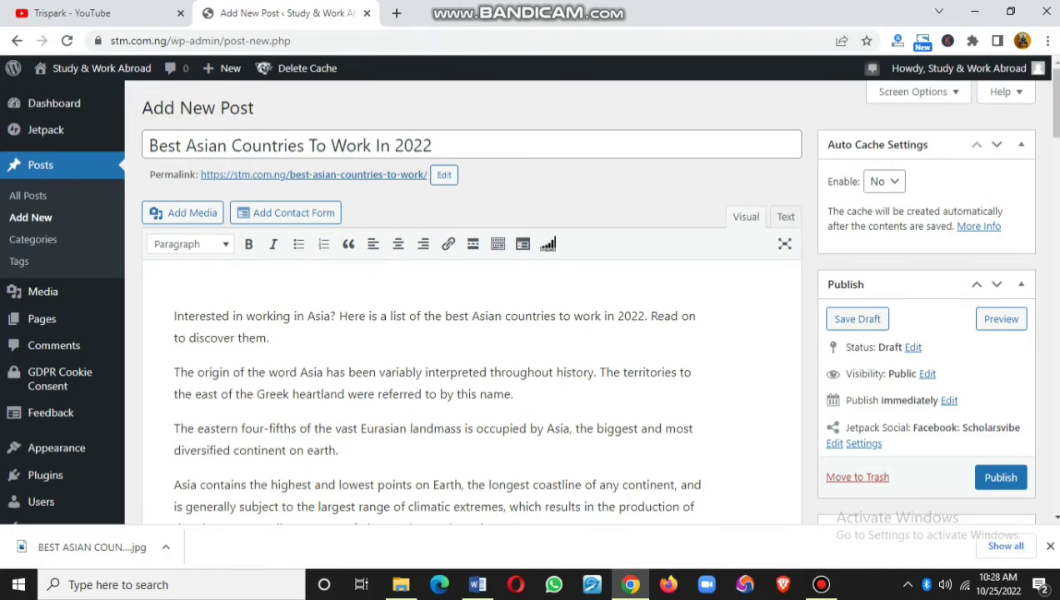
{"action": "scroll", "coordinate": [471, 334], "scroll_direction": "down", "scroll_amount": 7}
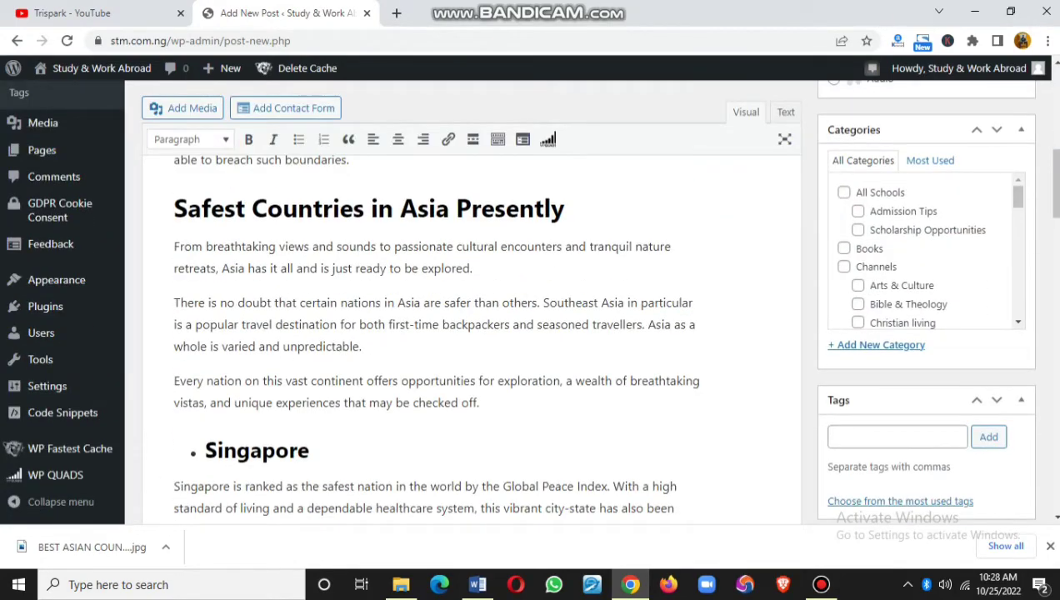
{"action": "scroll", "coordinate": [471, 333], "scroll_direction": "down", "scroll_amount": 10}
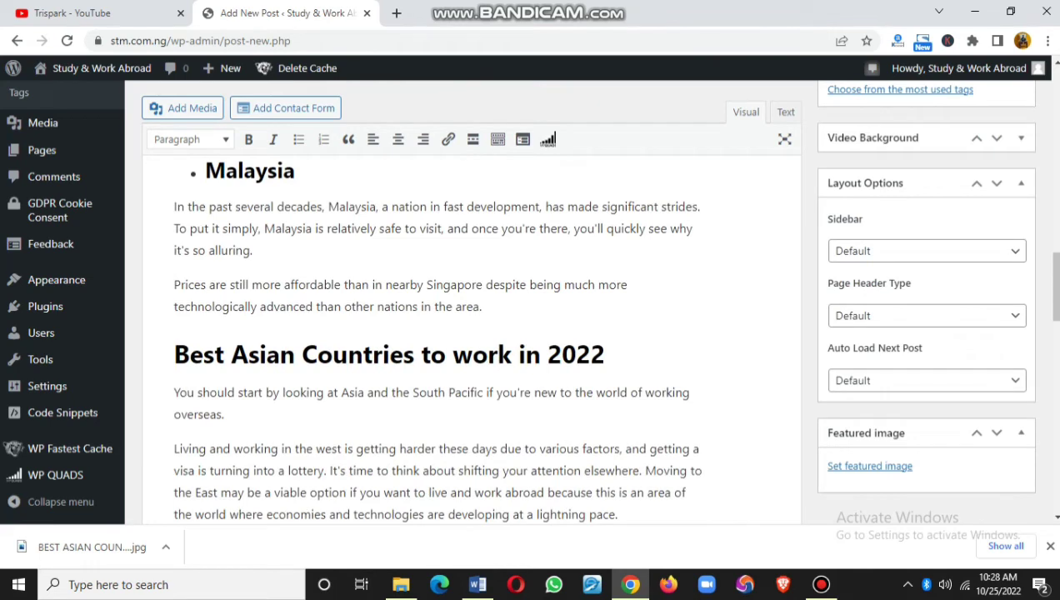
{"action": "left_click", "coordinate": [522, 354]}
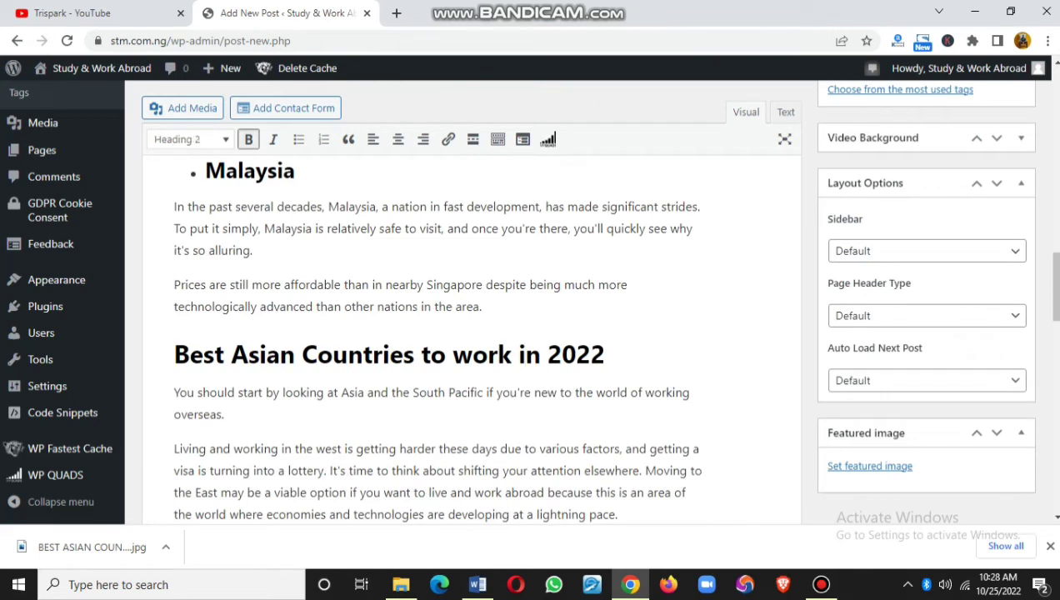
{"action": "key", "text": "Caps_Lock"}
{"action": "key", "text": "BackSpace"}
{"action": "type", "text": "I"}
{"action": "key", "text": "Left"}
{"action": "key", "text": "Left"}
{"action": "key", "text": "Left"}
{"action": "key", "text": "Left"}
{"action": "key", "text": "Left"}
{"action": "key", "text": "Left"}
{"action": "key", "text": "Left"}
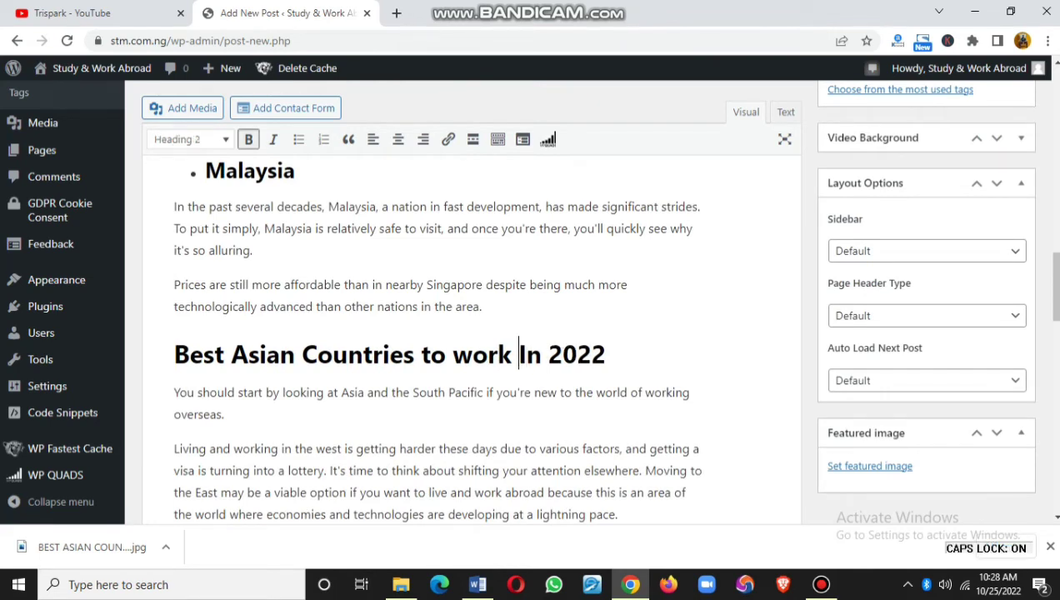
{"action": "key", "text": "Left"}
{"action": "key", "text": "BackSpace"}
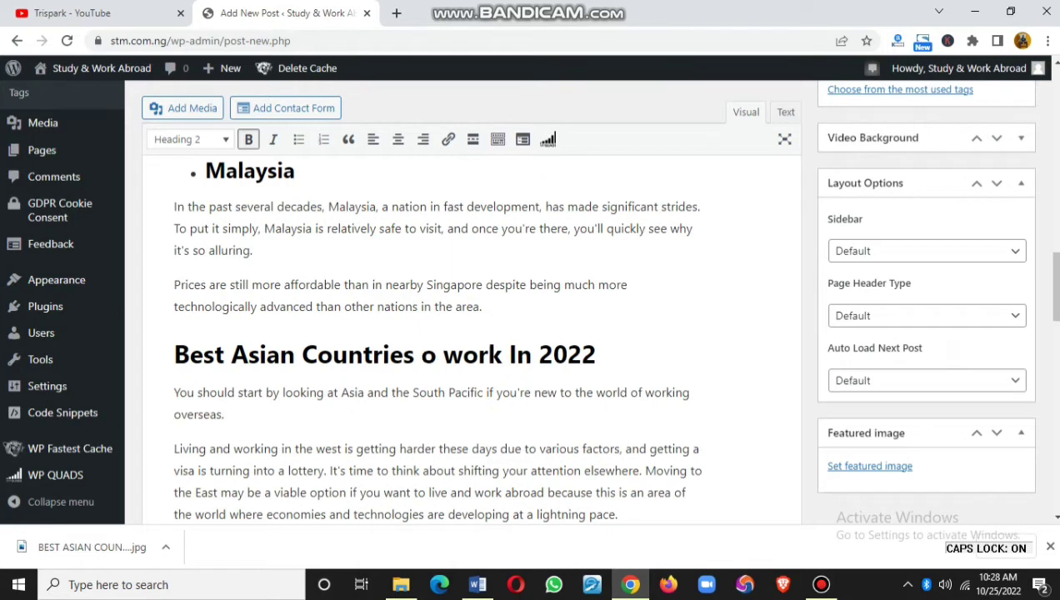
{"action": "type", "text": "T"}
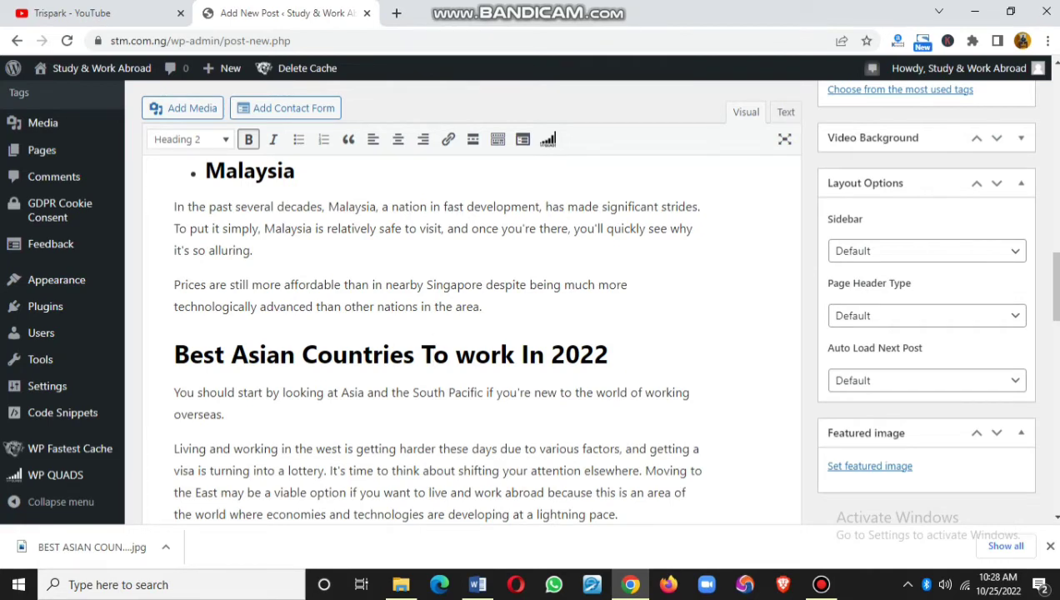
{"action": "left_click", "coordinate": [474, 354]}
{"action": "key", "text": "BackSpace"}
{"action": "type", "text": "W"}
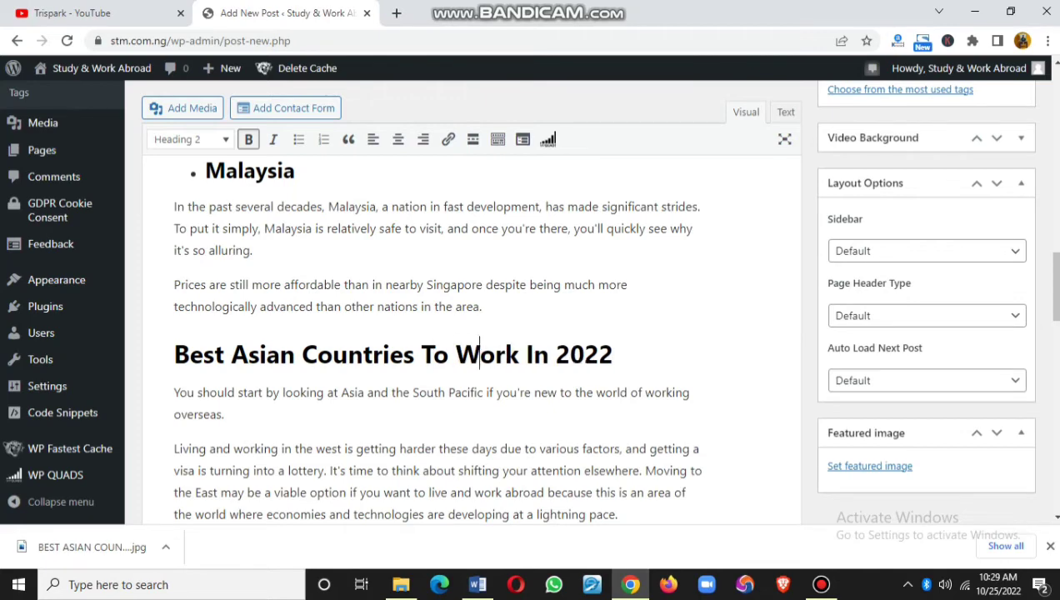
Step: Accept the Grammarly correction "and most" before "business-friendly" in the Singapore paragraph about the economy
{"action": "scroll", "coordinate": [463, 342], "scroll_direction": "up", "scroll_amount": 5}
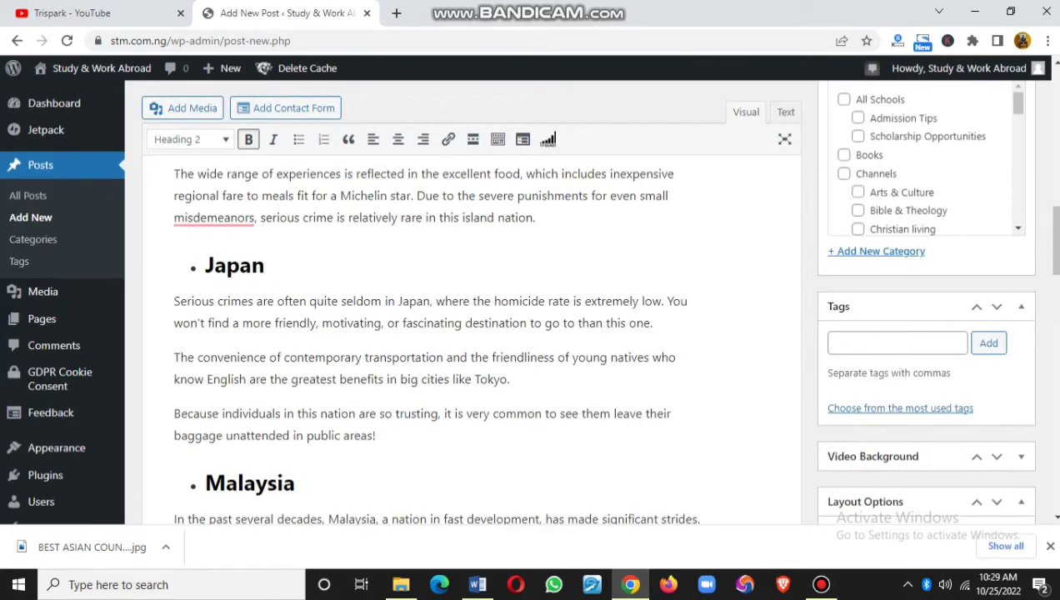
{"action": "scroll", "coordinate": [462, 342], "scroll_direction": "down", "scroll_amount": 6}
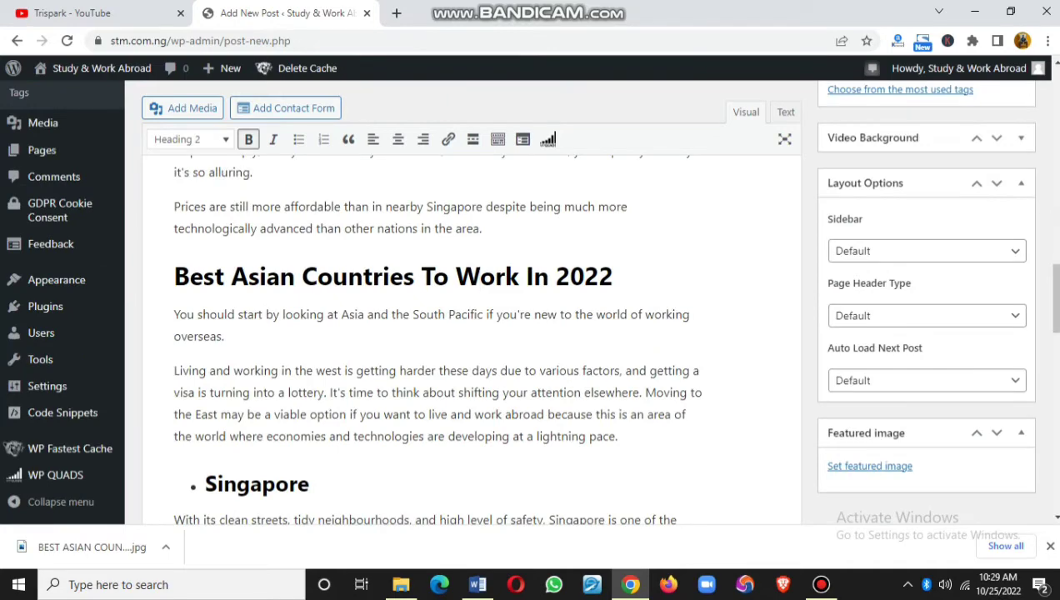
{"action": "scroll", "coordinate": [462, 341], "scroll_direction": "down", "scroll_amount": 5}
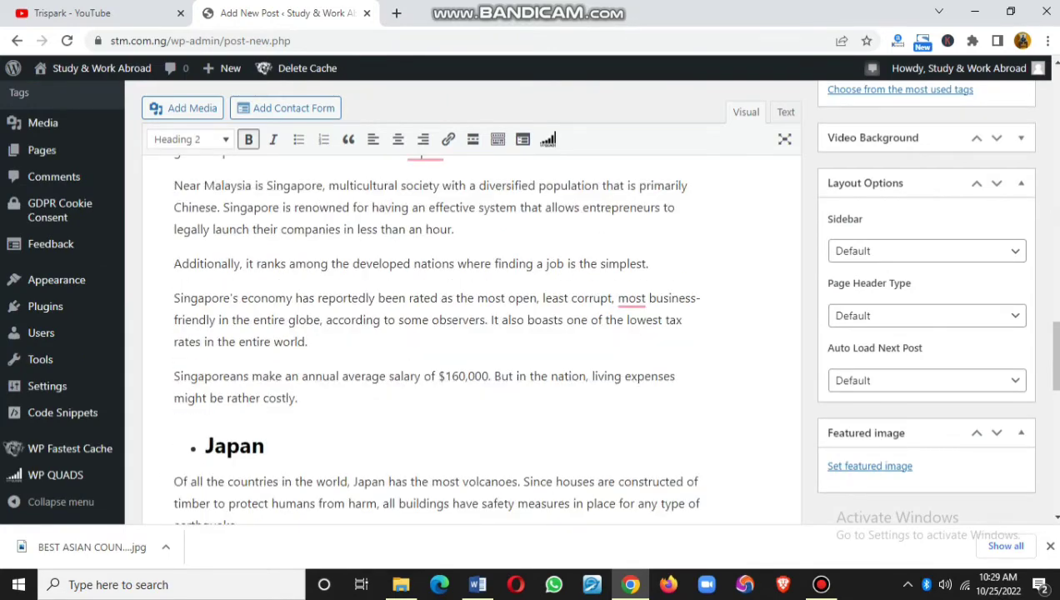
{"action": "left_click", "coordinate": [631, 298]}
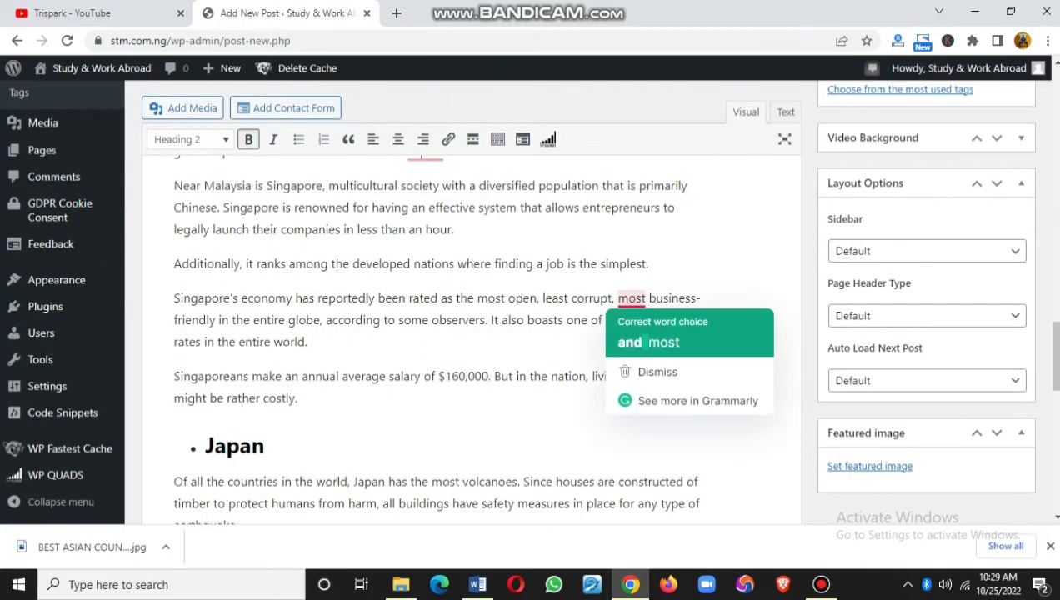
{"action": "left_click", "coordinate": [651, 345]}
{"action": "scroll", "coordinate": [462, 334], "scroll_direction": "up", "scroll_amount": 2}
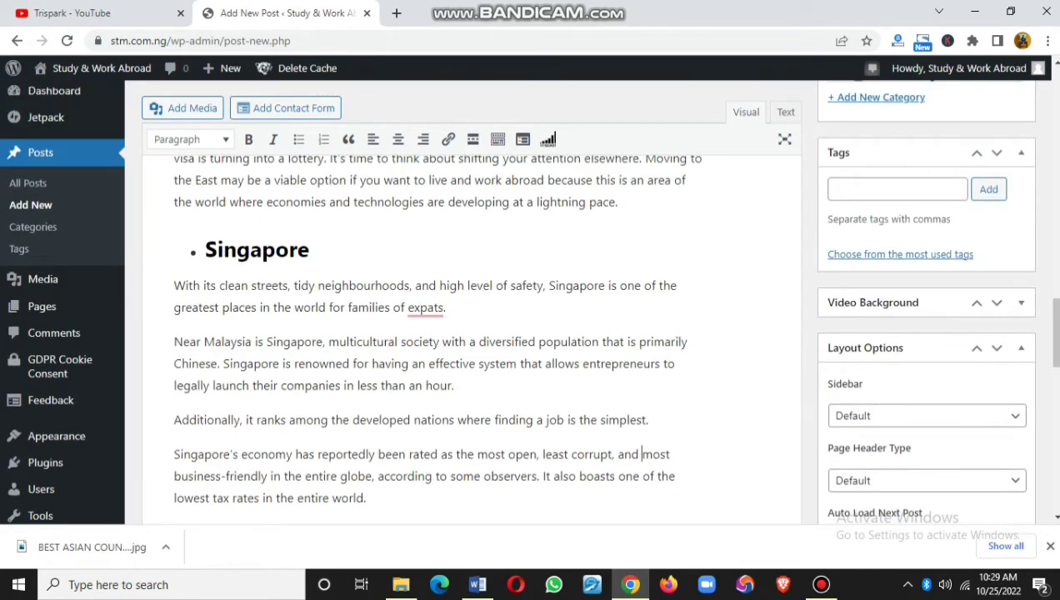
Step: Accept the Grammarly article correction "a tourist" in the second numbered item of the Japan section on finding employment
{"action": "scroll", "coordinate": [463, 334], "scroll_direction": "up", "scroll_amount": 5}
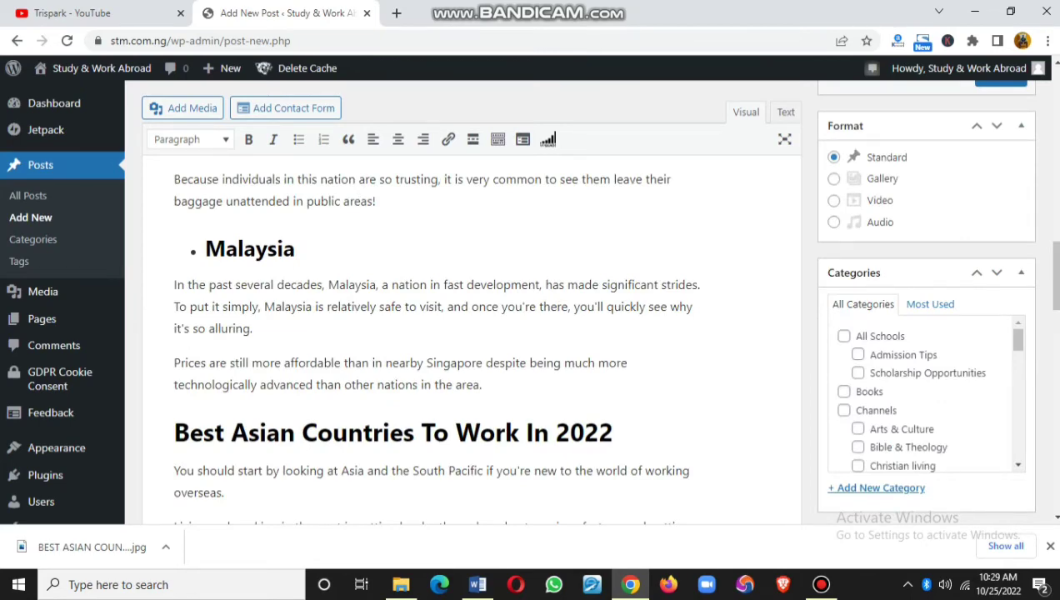
{"action": "scroll", "coordinate": [463, 333], "scroll_direction": "down", "scroll_amount": 6}
{"action": "scroll", "coordinate": [462, 333], "scroll_direction": "down", "scroll_amount": 4}
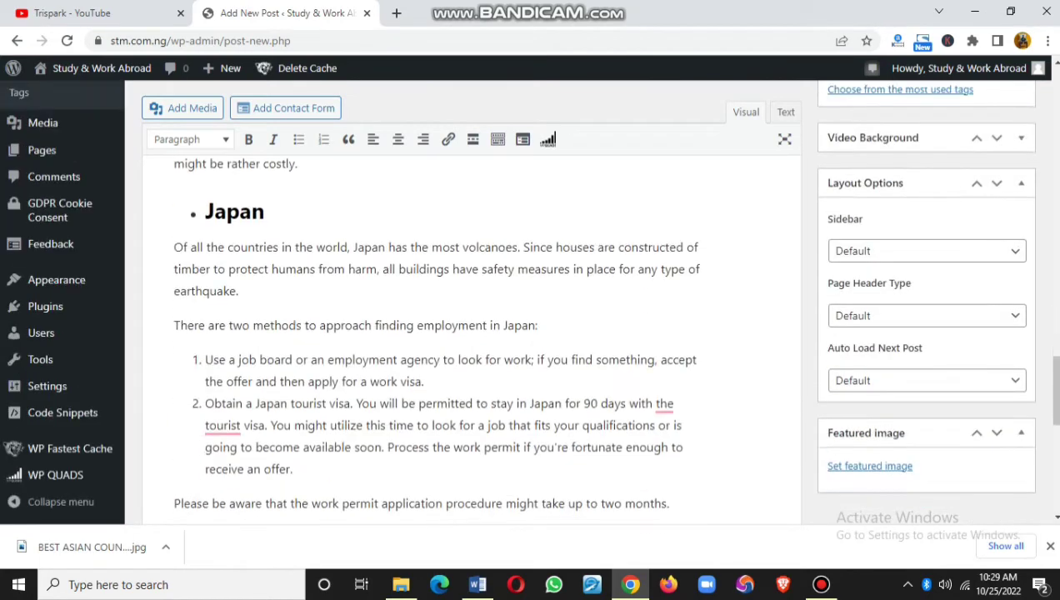
{"action": "scroll", "coordinate": [463, 334], "scroll_direction": "down", "scroll_amount": 1}
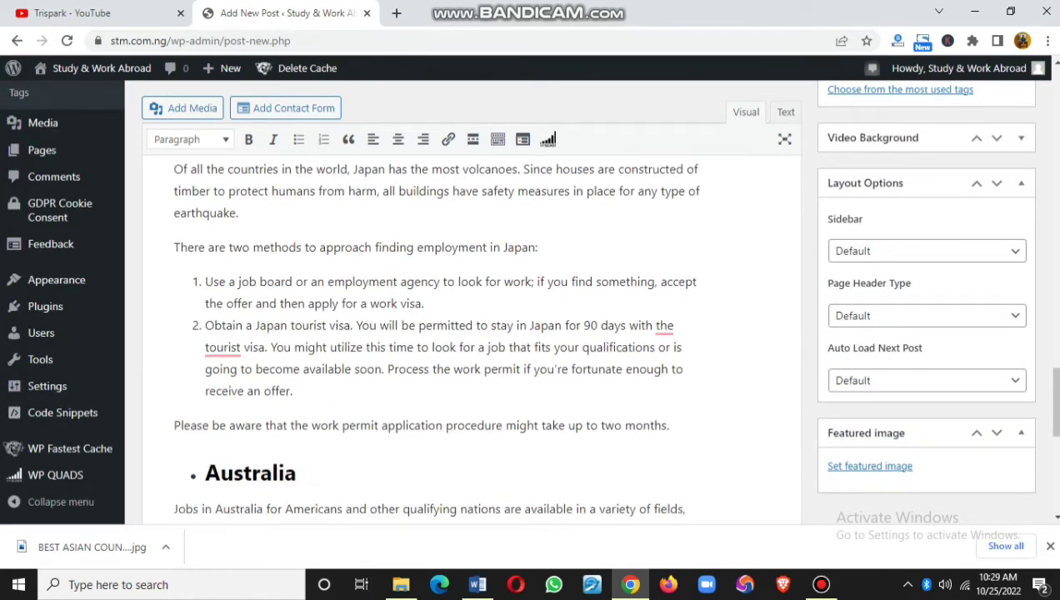
{"action": "mouse_move", "coordinate": [223, 347]}
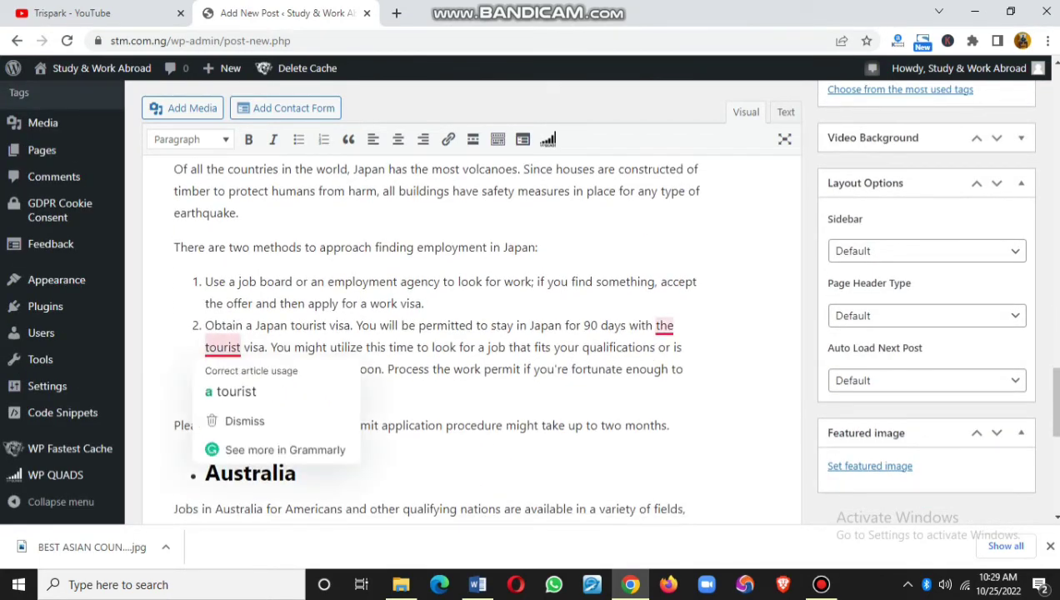
{"action": "left_click", "coordinate": [236, 392]}
{"action": "scroll", "coordinate": [238, 392], "scroll_direction": "down", "scroll_amount": 4}
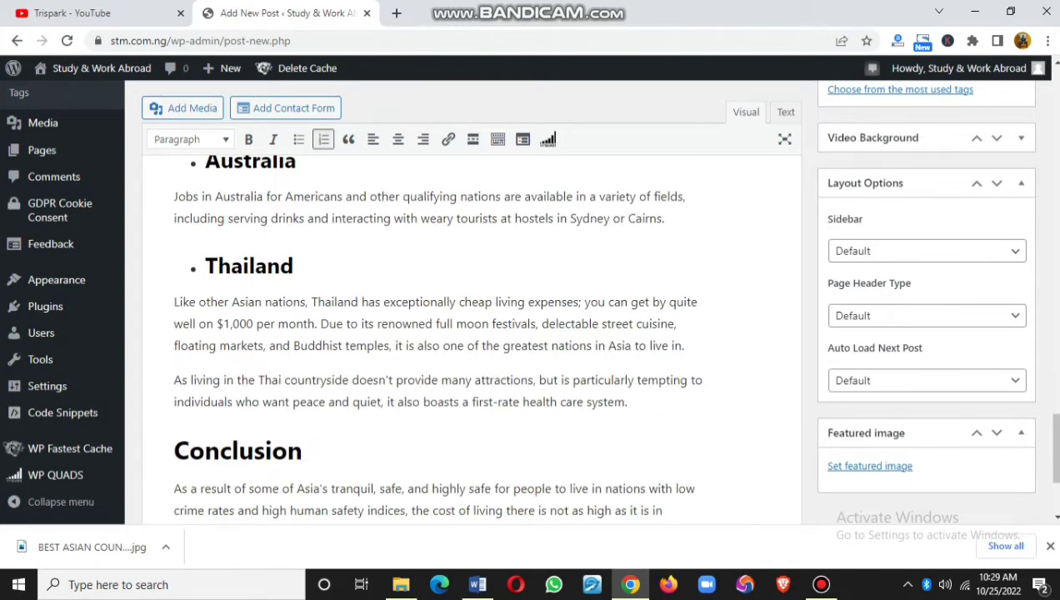
Step: Start a new paragraph after the Conclusion text with "Did you find this article on the best countries"
{"action": "scroll", "coordinate": [471, 334], "scroll_direction": "down", "scroll_amount": 3}
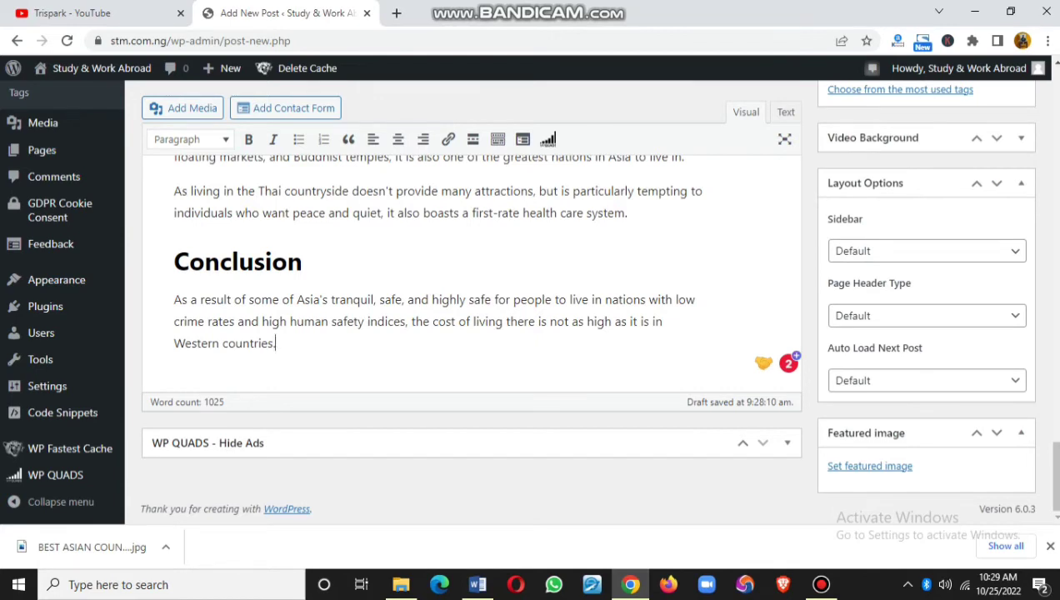
{"action": "key", "text": "Return"}
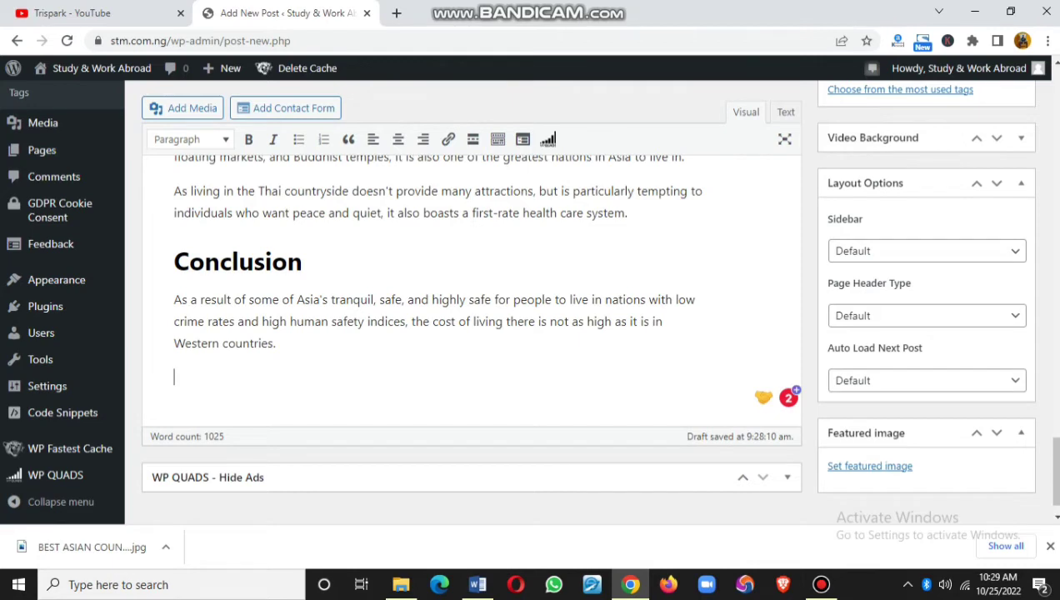
{"action": "type", "text": "D"}
{"action": "key", "text": "Caps_Lock"}
{"action": "type", "text": "id "}
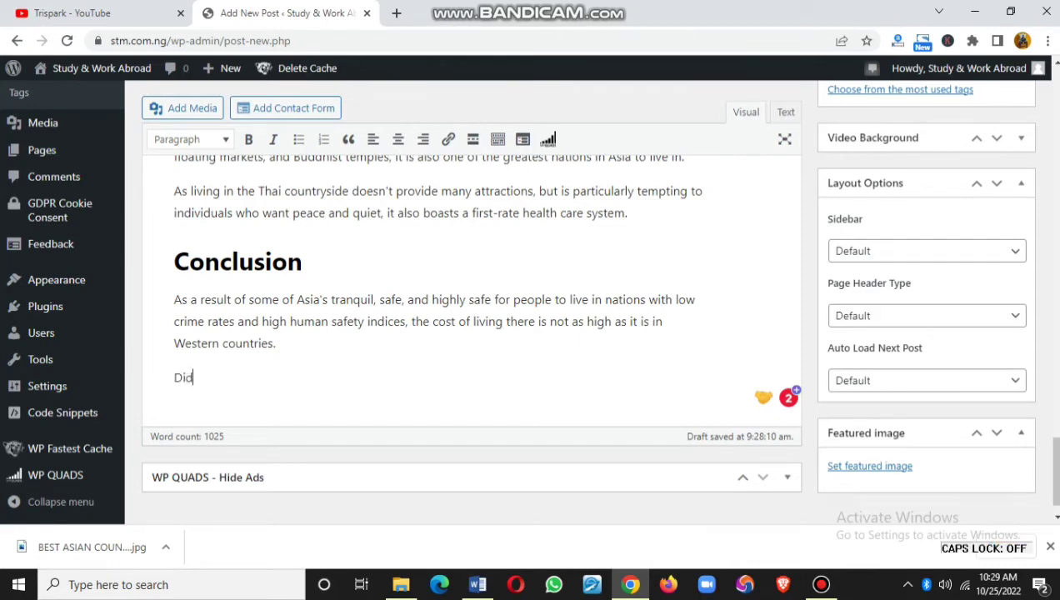
{"action": "type", "text": "you find "}
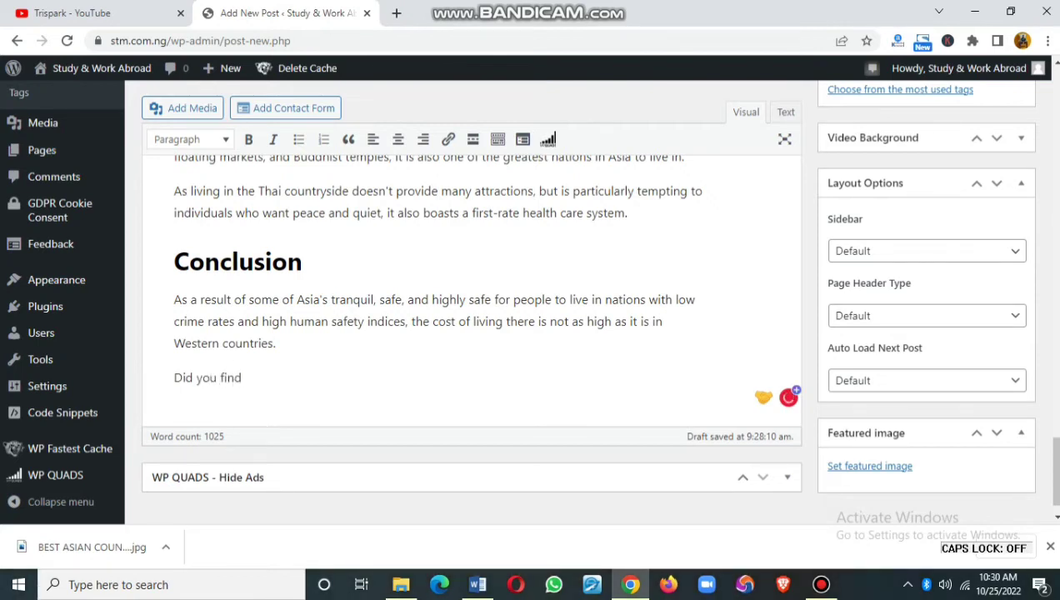
{"action": "type", "text": "this article on the be"}
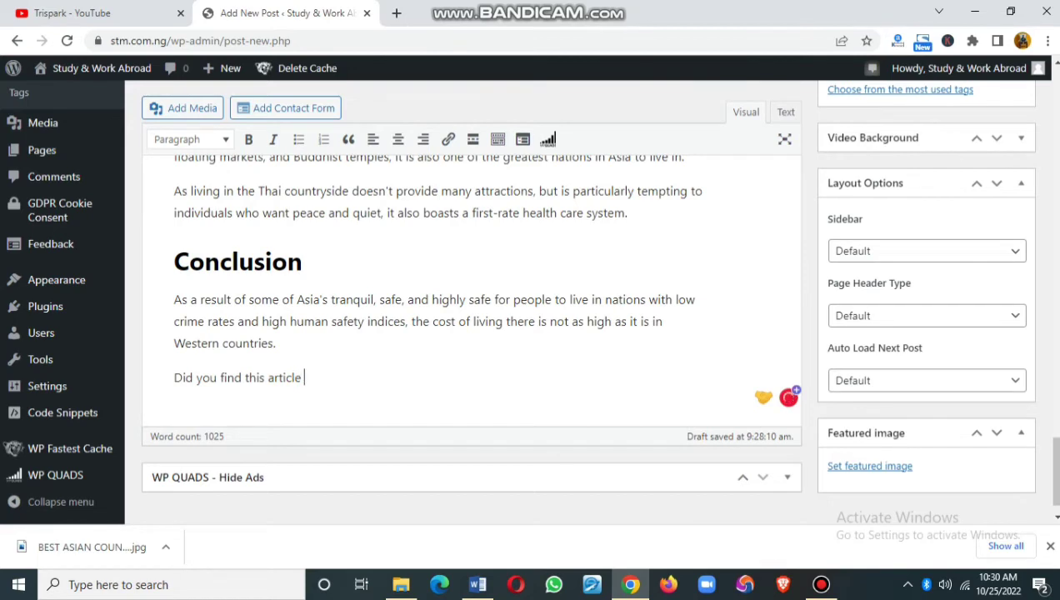
{"action": "type", "text": "st"}
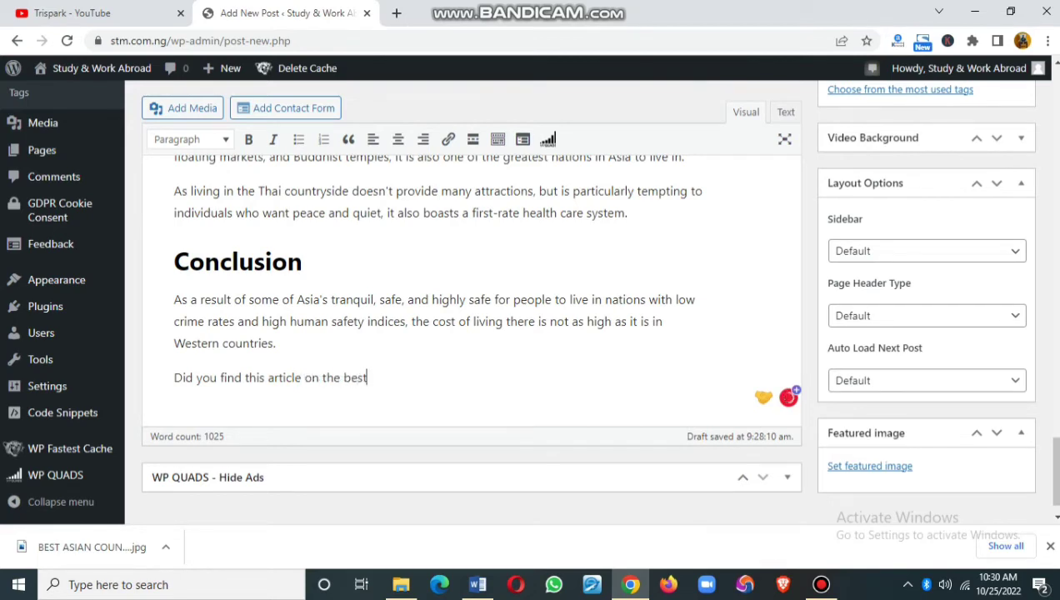
{"action": "type", "text": " countries"}
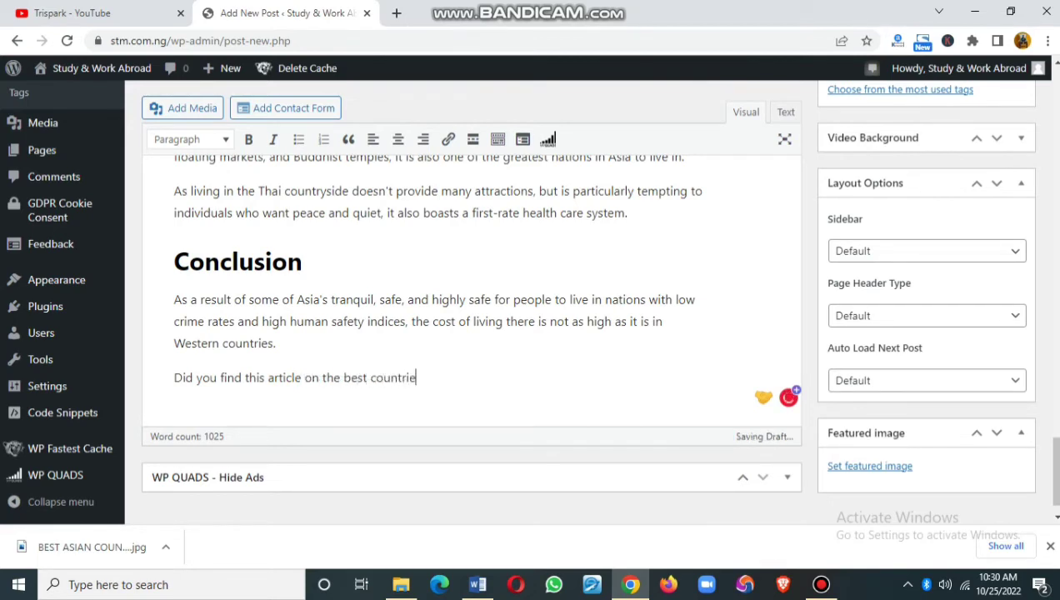
Step: Insert the word "Asian" before "countries" in the closing question
{"action": "key", "text": "Left"}
{"action": "key", "text": "Left"}
{"action": "key", "text": "Left"}
{"action": "key", "text": "Left"}
{"action": "key", "text": "Left"}
{"action": "key", "text": "Left"}
{"action": "key", "text": "Left"}
{"action": "key", "text": "Left"}
{"action": "key", "text": "Left"}
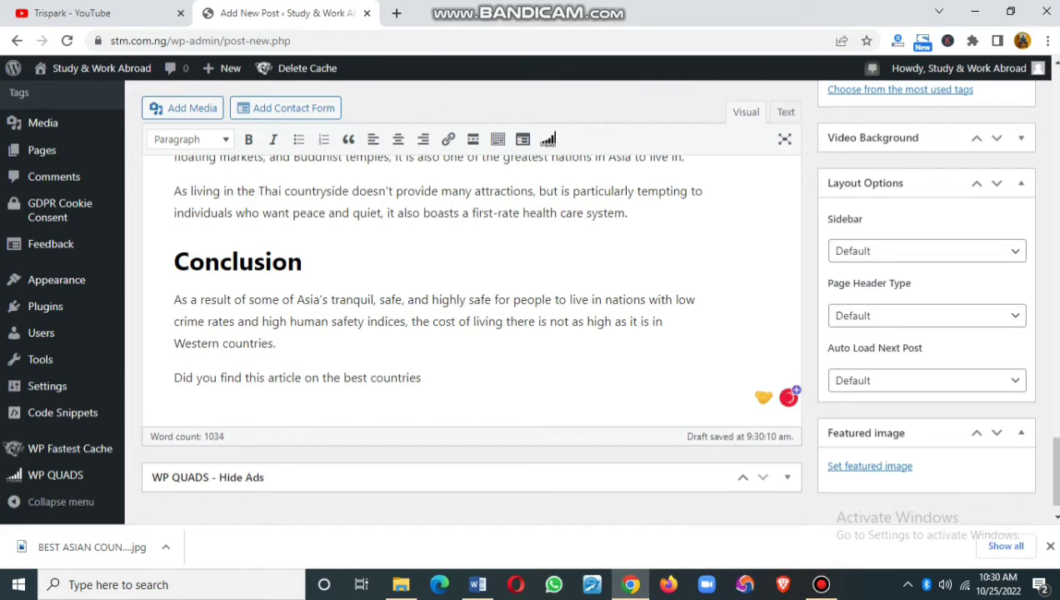
{"action": "key", "text": "Caps_Lock"}
{"action": "type", "text": "Asian"}
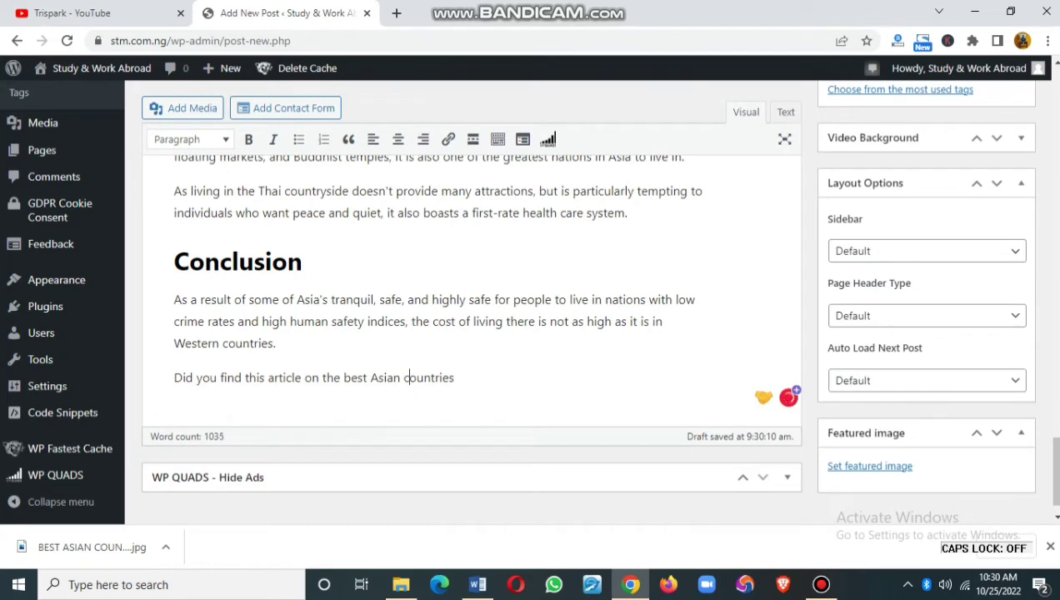
Step: Complete the closing question after "countries" with "to work in 2022 very helpful?"
{"action": "key", "text": "Right"}
{"action": "key", "text": "Right"}
{"action": "key", "text": "Right"}
{"action": "key", "text": "Right"}
{"action": "key", "text": "Right"}
{"action": "key", "text": "Right"}
{"action": "key", "text": "Right"}
{"action": "key", "text": "Right"}
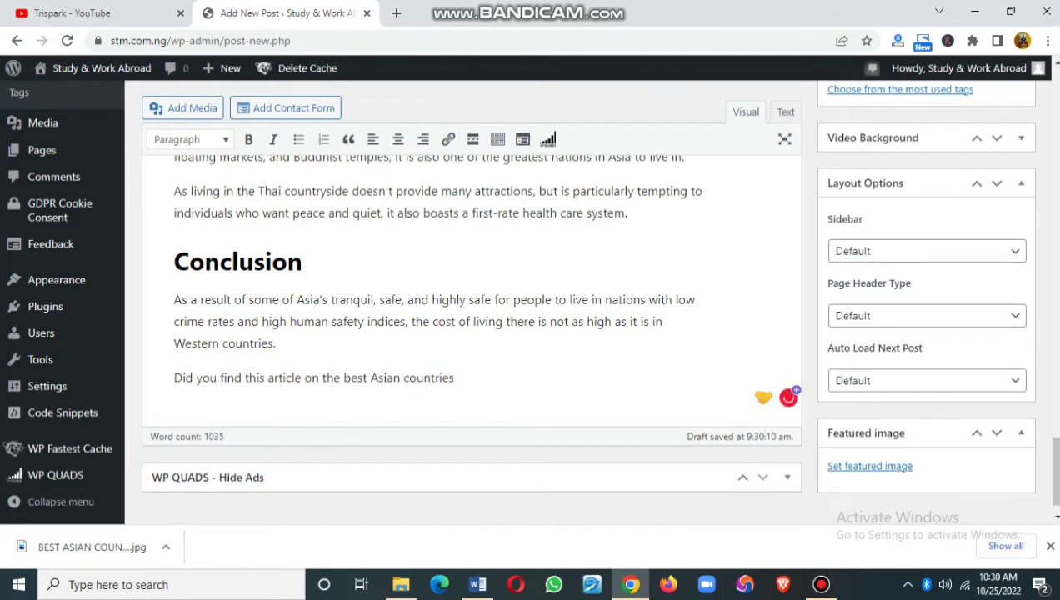
{"action": "type", "text": "to work in 2022"}
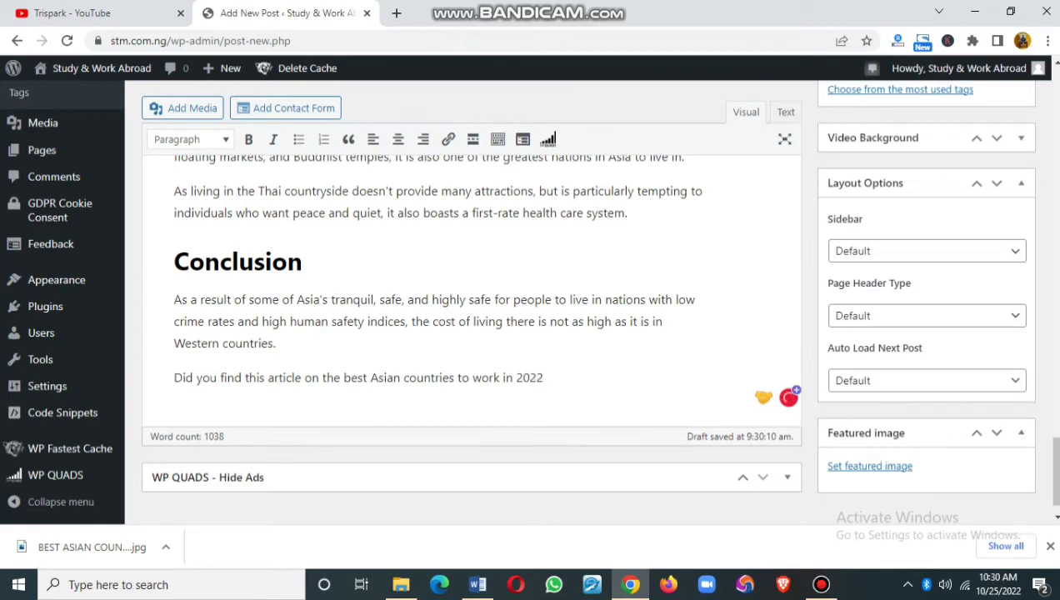
{"action": "type", "text": " very helpful?"}
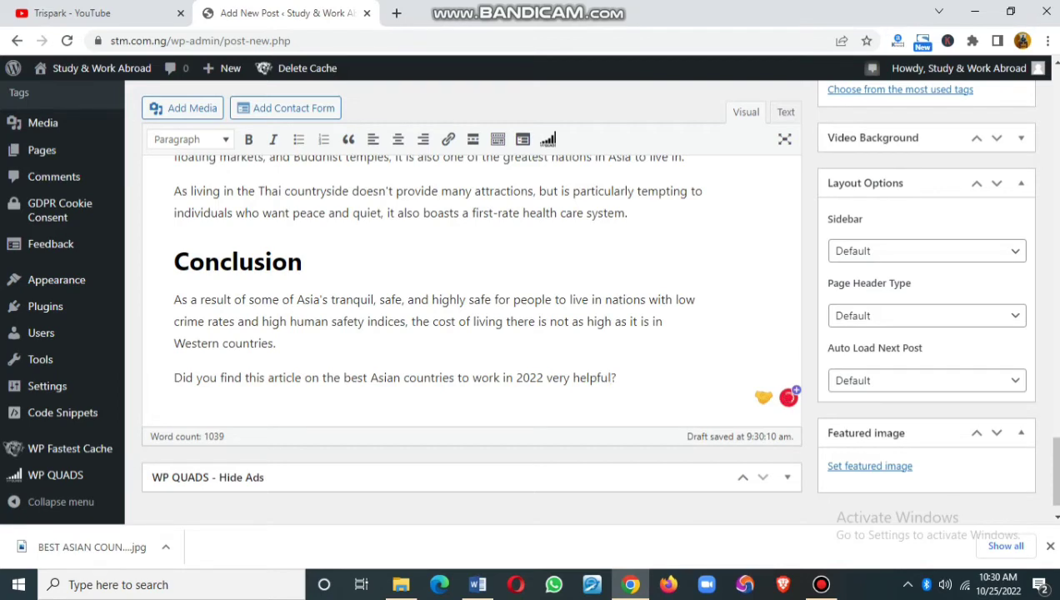
Step: Add the sentence "Let us know in the comments section." after the closing question in the Conclusion
{"action": "key", "text": "Caps_Lock"}
{"action": "type", "text": "L"}
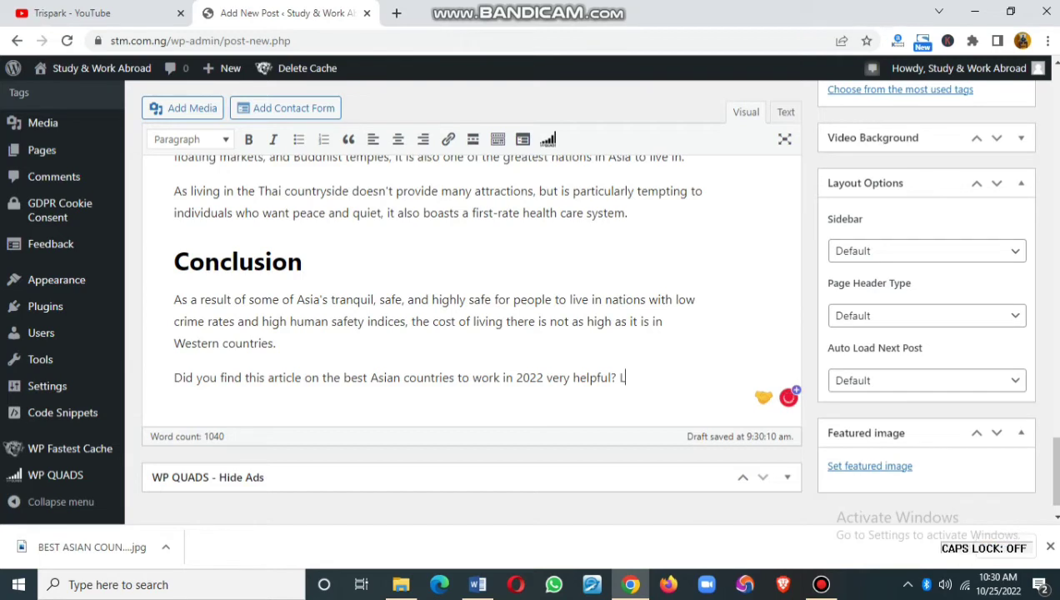
{"action": "type", "text": "et us know in the"}
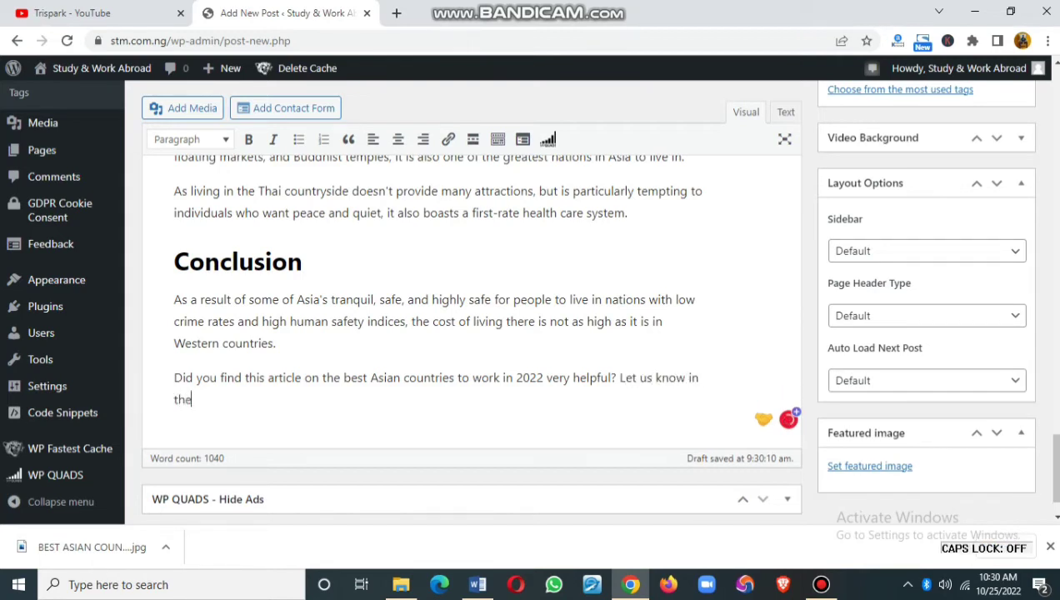
{"action": "type", "text": " comments "}
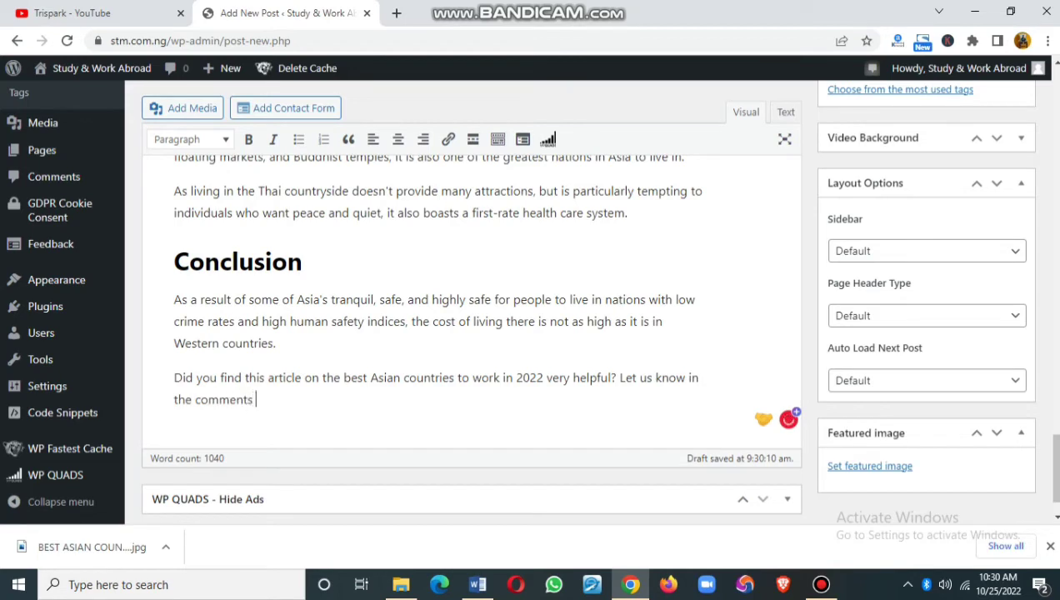
{"action": "type", "text": "section."}
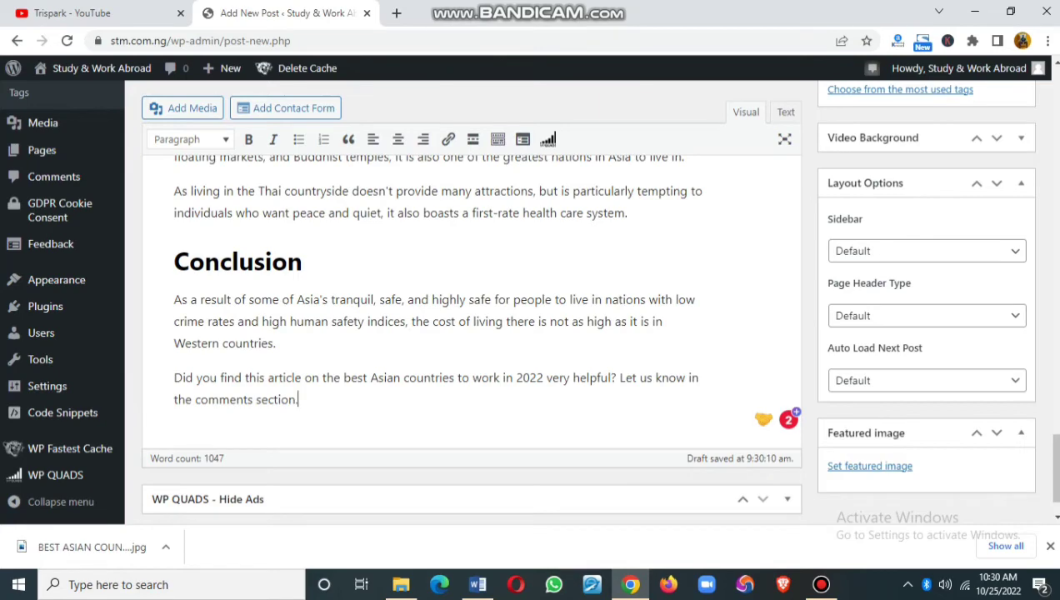
Step: Upload the downloaded best Asian countries JPG as a new file for the post's featured image
{"action": "scroll", "coordinate": [472, 333], "scroll_direction": "up", "scroll_amount": 2}
{"action": "scroll", "coordinate": [472, 333], "scroll_direction": "up", "scroll_amount": 2}
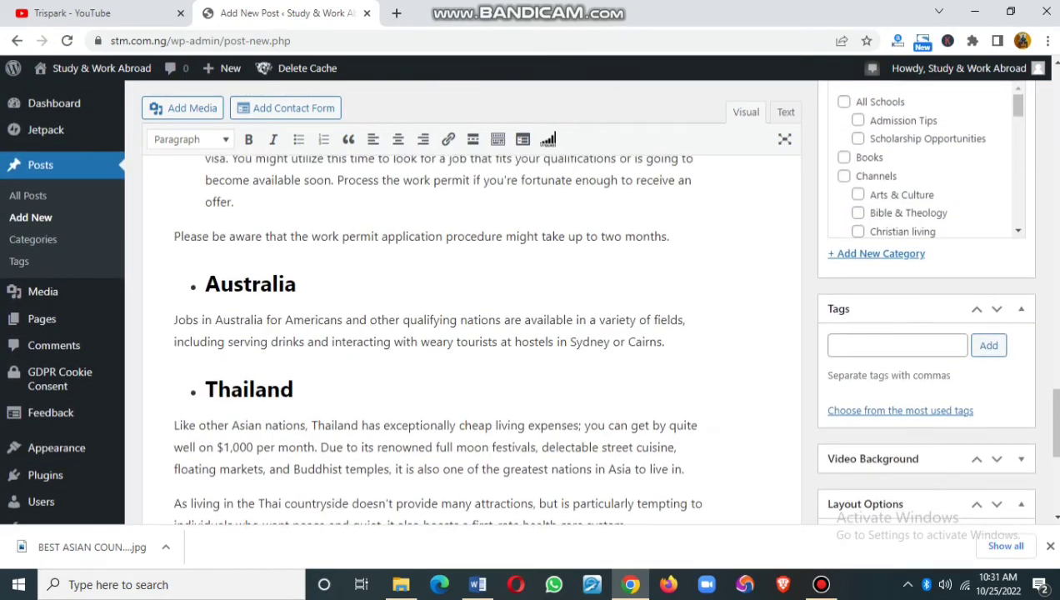
{"action": "scroll", "coordinate": [472, 334], "scroll_direction": "up", "scroll_amount": 1}
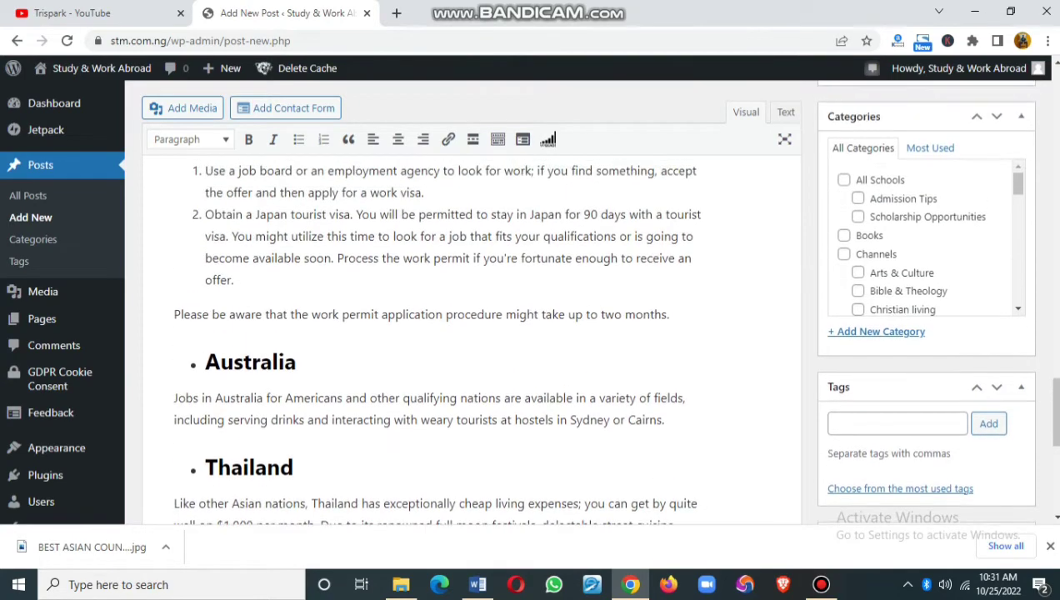
{"action": "scroll", "coordinate": [471, 333], "scroll_direction": "down", "scroll_amount": 6}
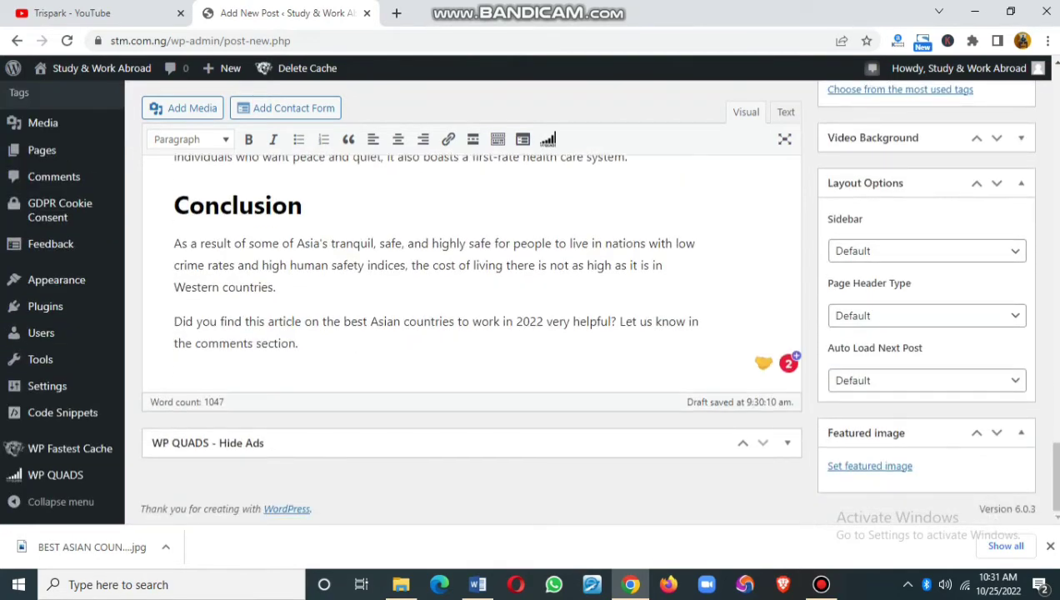
{"action": "scroll", "coordinate": [472, 333], "scroll_direction": "up", "scroll_amount": 1}
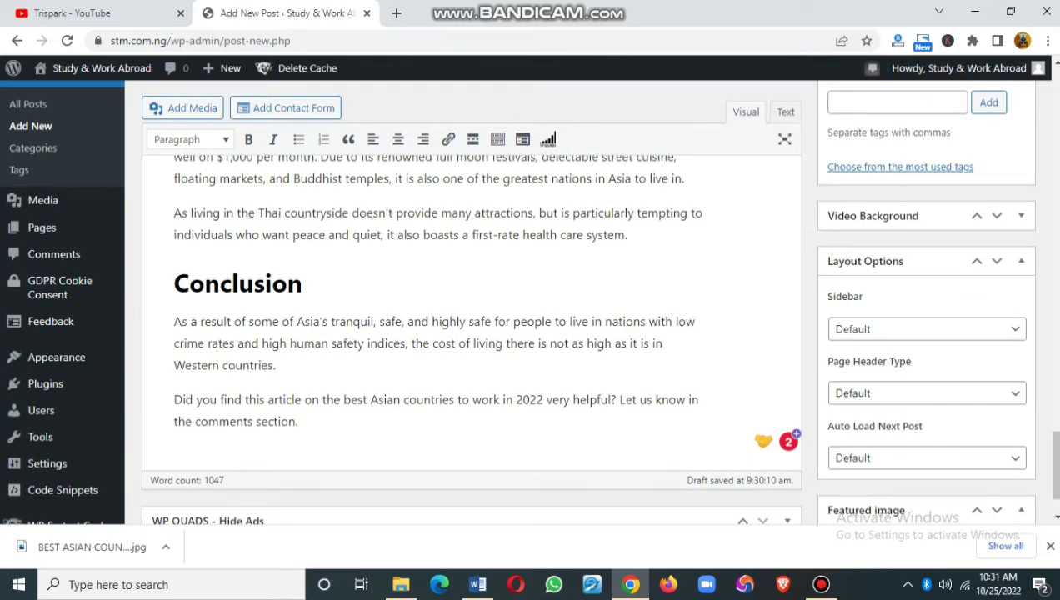
{"action": "scroll", "coordinate": [870, 466], "scroll_direction": "down", "scroll_amount": 1}
{"action": "left_click", "coordinate": [871, 466]}
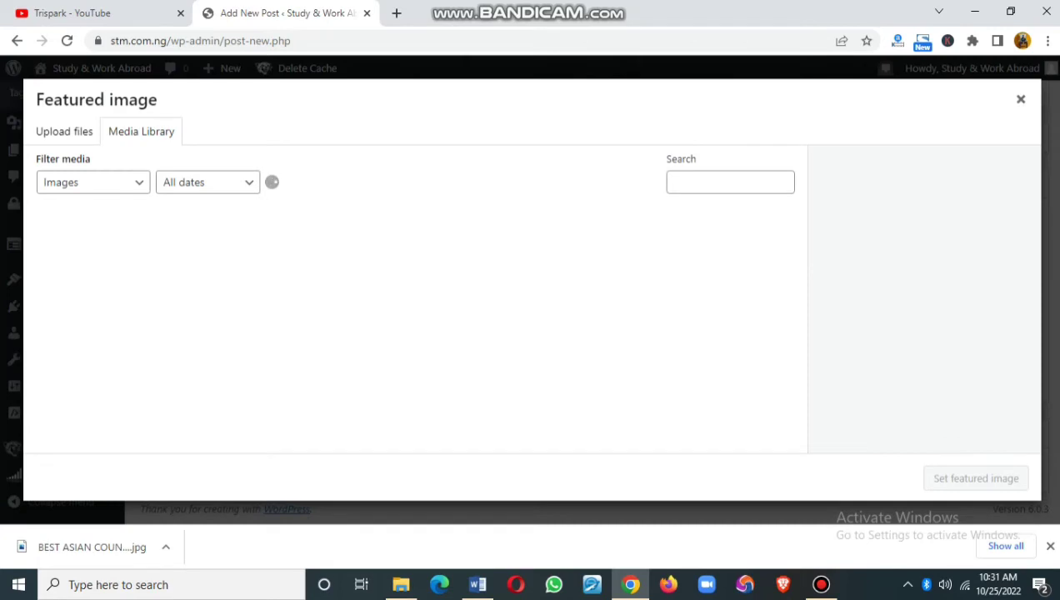
{"action": "left_click", "coordinate": [65, 131]}
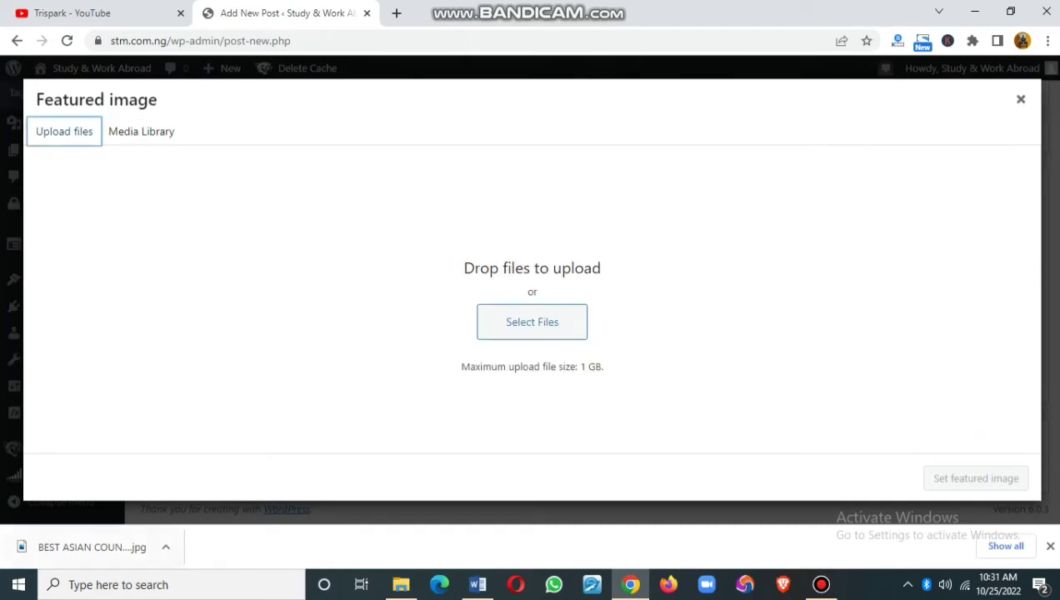
{"action": "left_click_drag", "start_coordinate": [100, 547], "coordinate": [484, 333]}
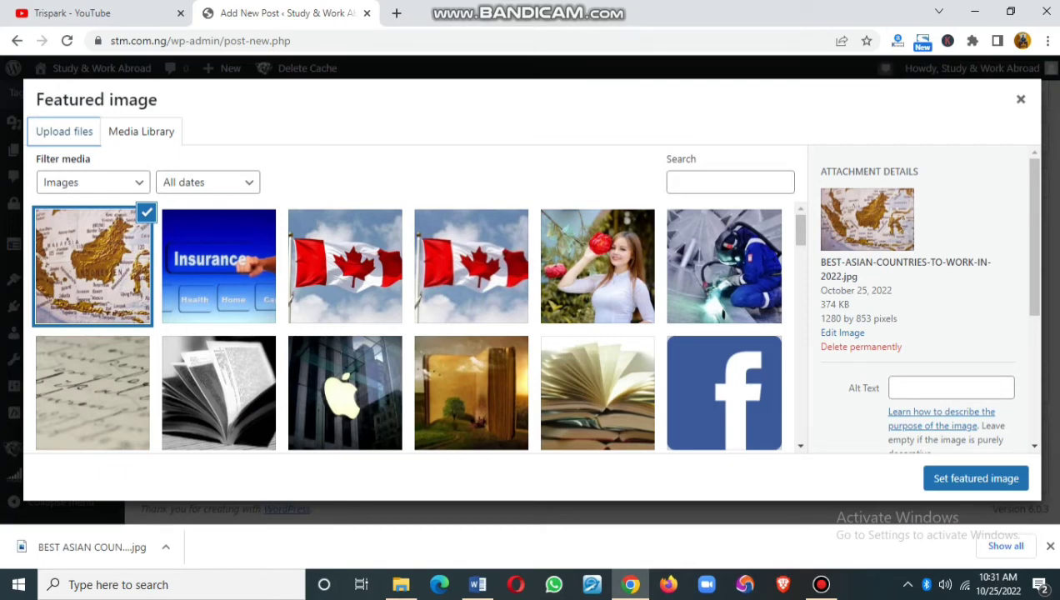
Step: Scale the uploaded map image to a width of 500 pixels and return to the featured image selection
{"action": "scroll", "coordinate": [925, 298], "scroll_direction": "down", "scroll_amount": 1}
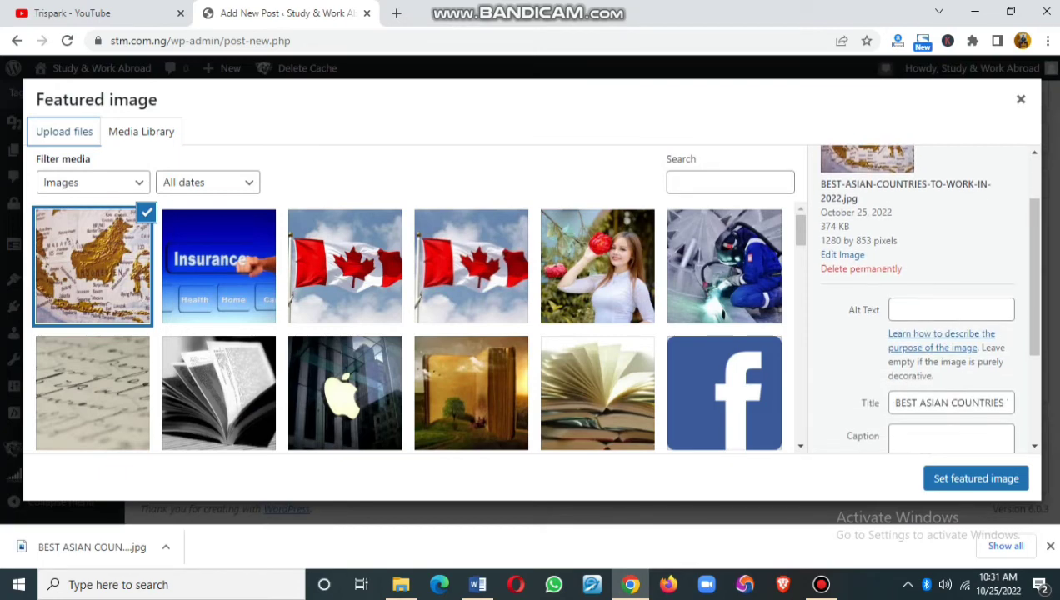
{"action": "scroll", "coordinate": [925, 298], "scroll_direction": "up", "scroll_amount": 1}
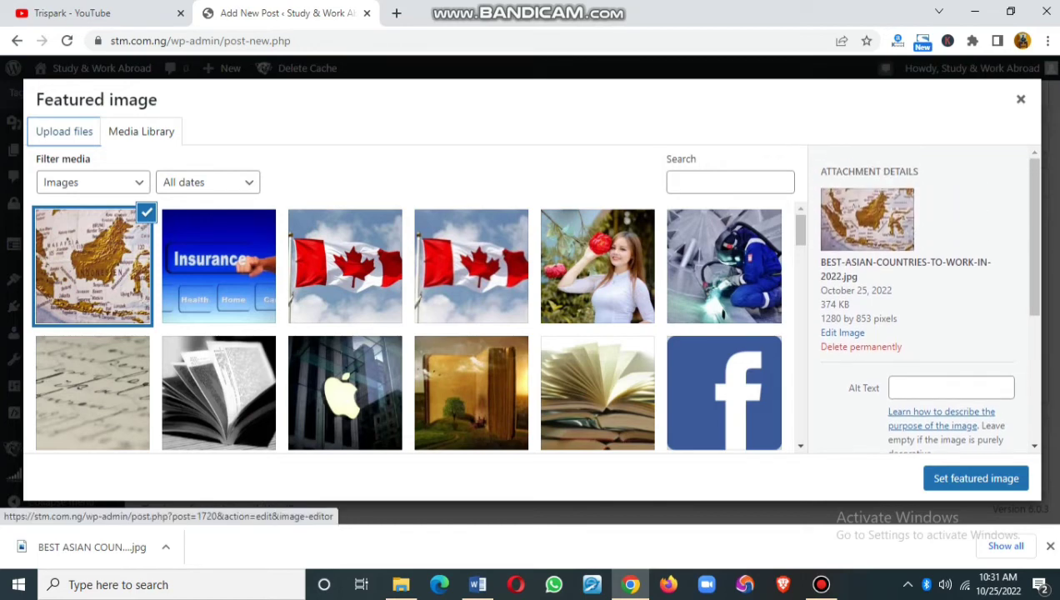
{"action": "left_click", "coordinate": [843, 333]}
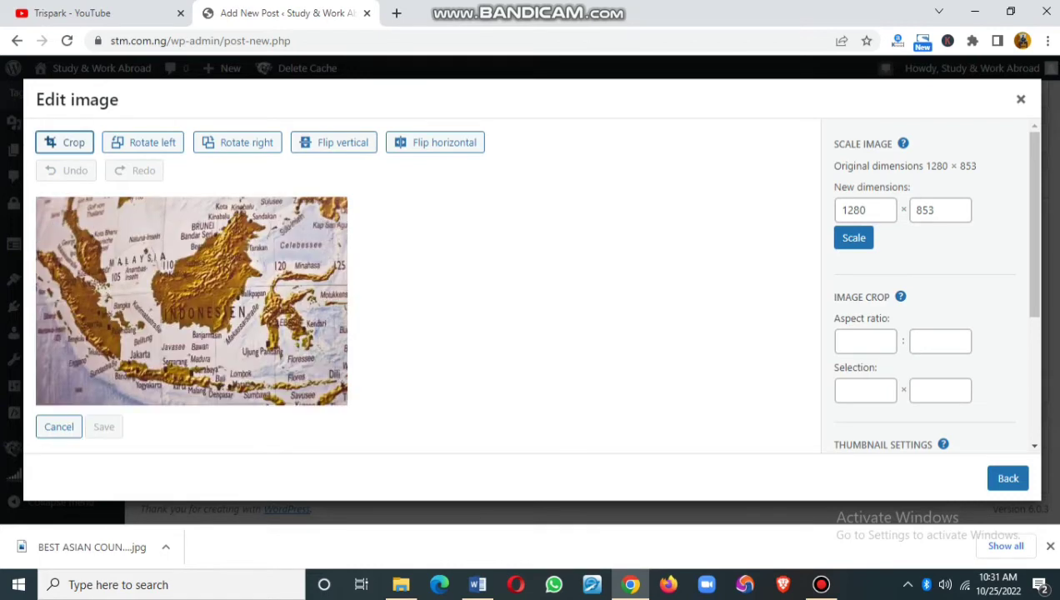
{"action": "left_click", "coordinate": [866, 210]}
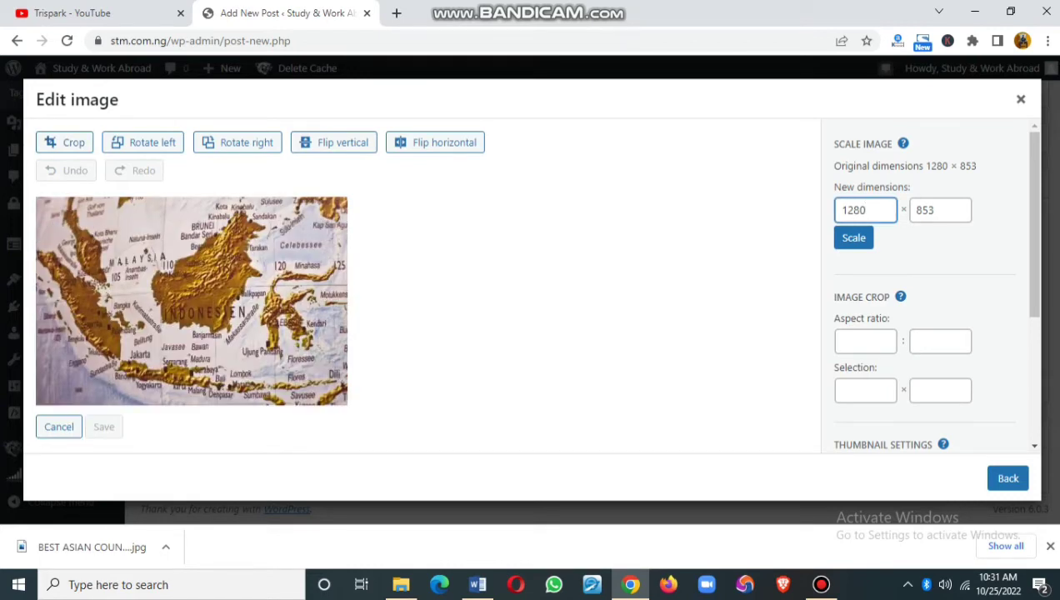
{"action": "key", "text": "BackSpace"}
{"action": "key", "text": "BackSpace"}
{"action": "key", "text": "BackSpace"}
{"action": "key", "text": "BackSpace"}
{"action": "type", "text": "500"}
{"action": "left_click", "coordinate": [854, 237]}
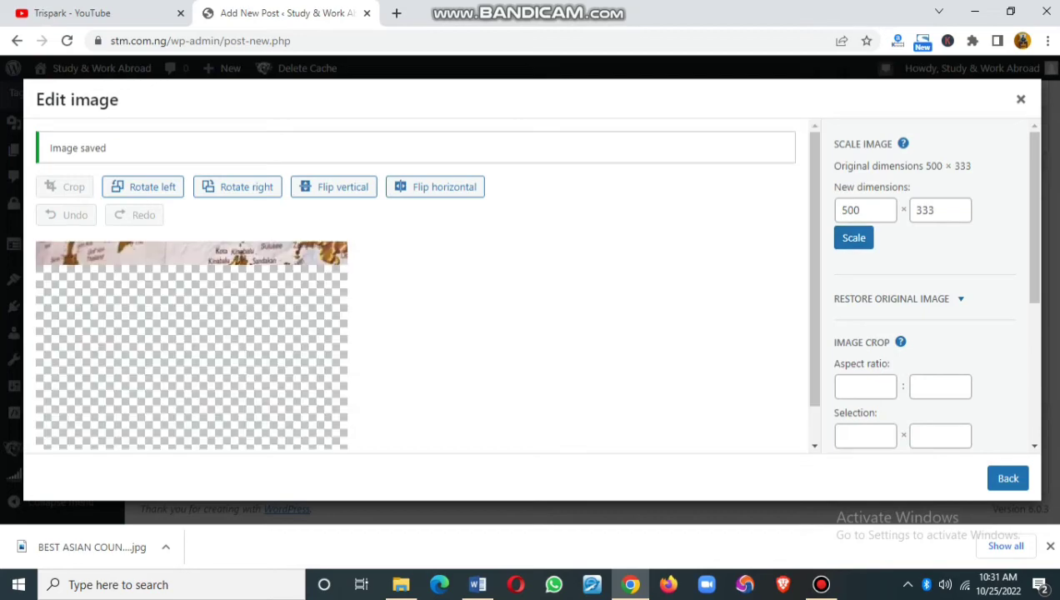
{"action": "left_click", "coordinate": [1007, 477]}
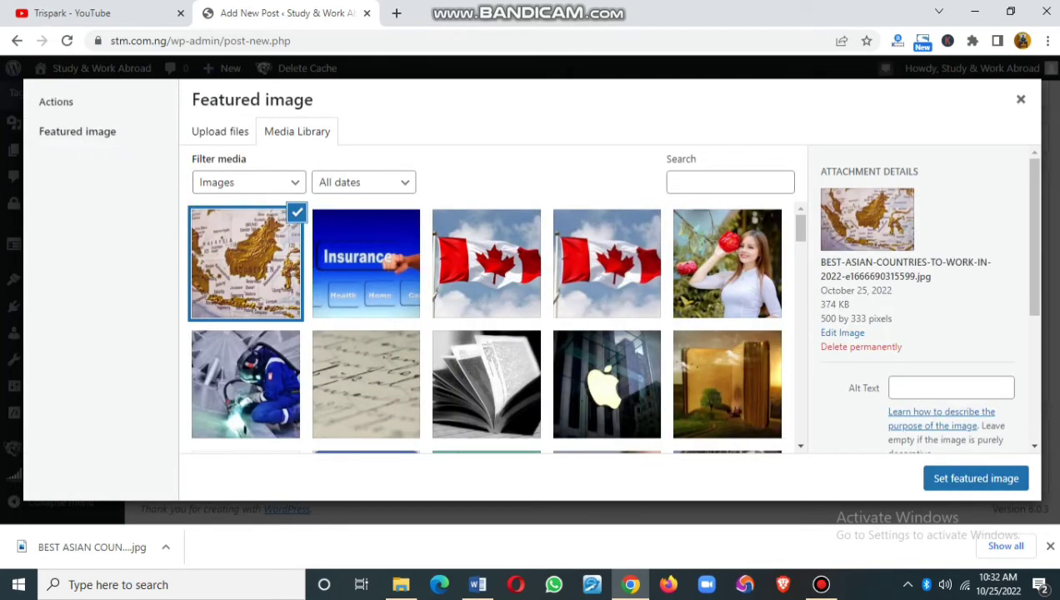
Step: Fill in the image's alt text with the copied keyword, trimmed to "Best Asian Countries To Work"
{"action": "left_click", "coordinate": [950, 387]}
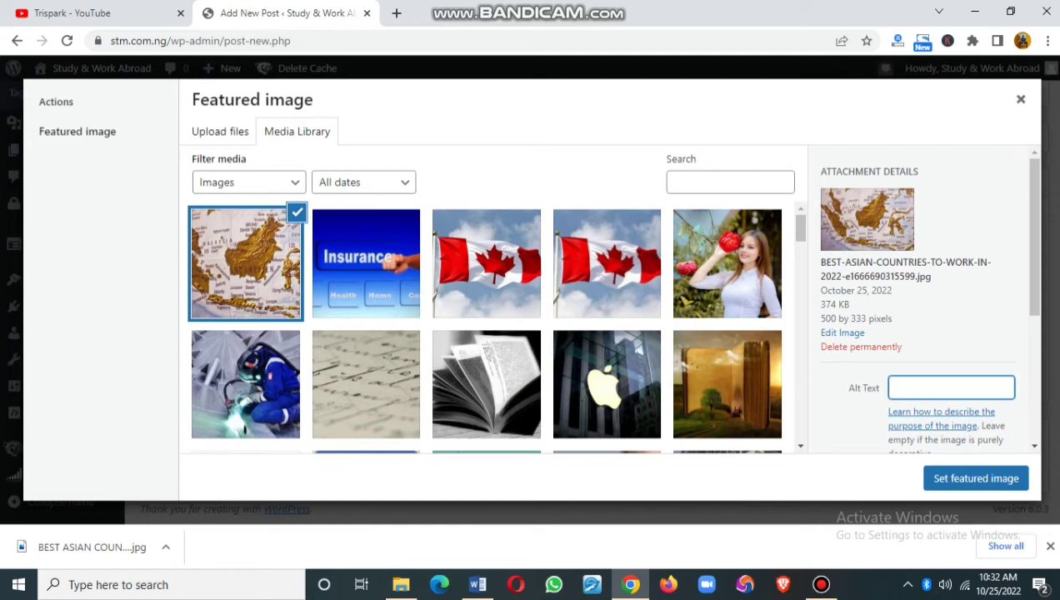
{"action": "right_click", "coordinate": [950, 387]}
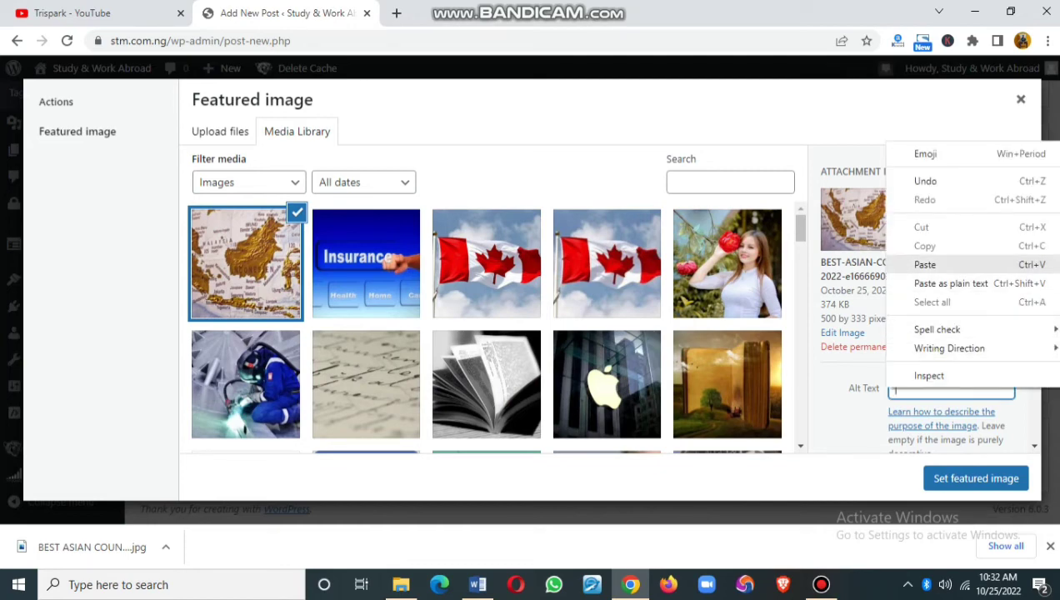
{"action": "left_click", "coordinate": [926, 264]}
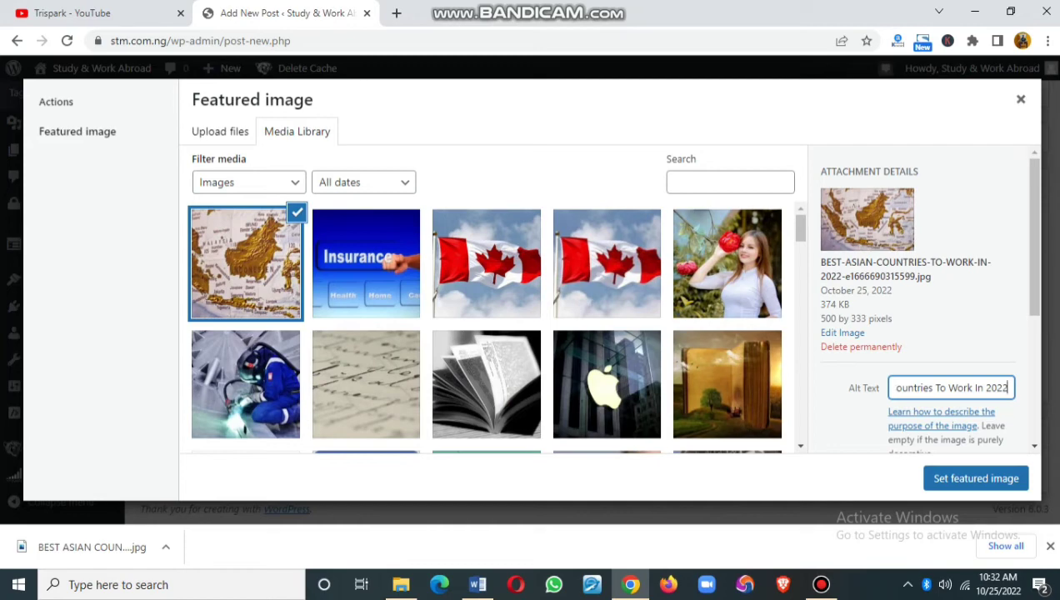
{"action": "key", "text": "Left"}
{"action": "key", "text": "Left"}
{"action": "key", "text": "Left"}
{"action": "key", "text": "Left"}
{"action": "key", "text": "Left"}
{"action": "key", "text": "Left"}
{"action": "key", "text": "Left"}
{"action": "key", "text": "Left"}
{"action": "key", "text": "Left"}
{"action": "key", "text": "Left"}
{"action": "key", "text": "Left"}
{"action": "key", "text": "Left"}
{"action": "key", "text": "Left"}
{"action": "key", "text": "Left"}
{"action": "key", "text": "Left"}
{"action": "key", "text": "Left"}
{"action": "key", "text": "Left"}
{"action": "key", "text": "Left"}
{"action": "key", "text": "Left"}
{"action": "key", "text": "Left"}
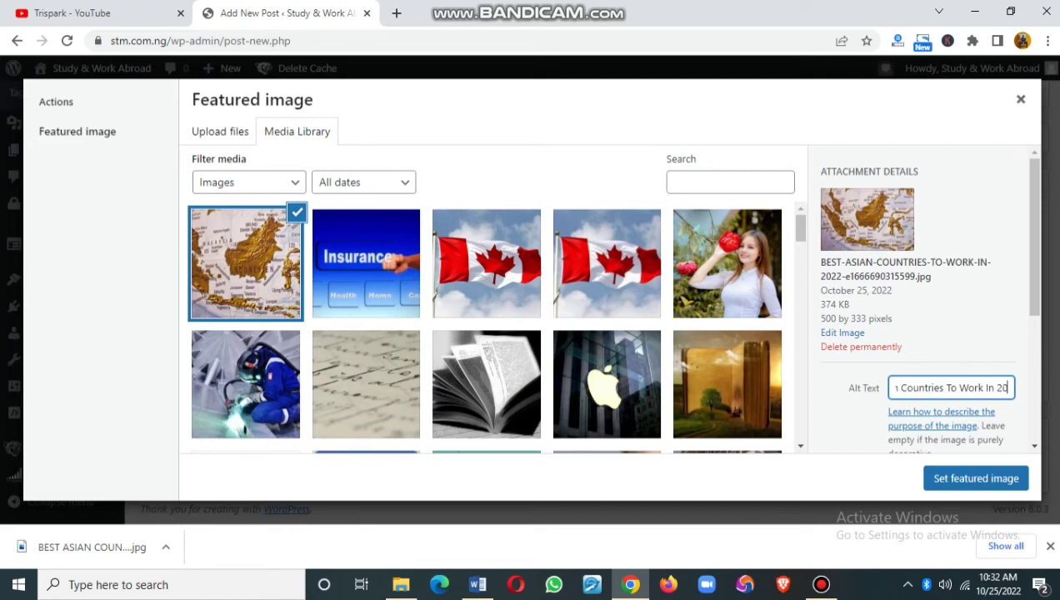
{"action": "key", "text": "BackSpace"}
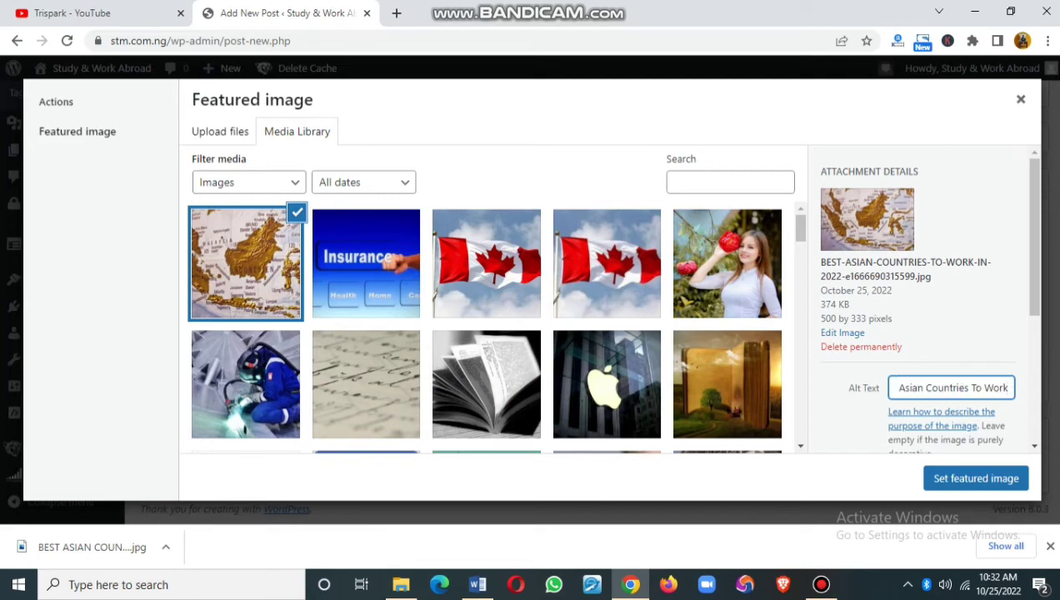
Step: Shorten the image's title to "BEST ASIAN COUNTRIES TO WORK" and set the image as the post's featured image
{"action": "scroll", "coordinate": [917, 300], "scroll_direction": "down", "scroll_amount": 2}
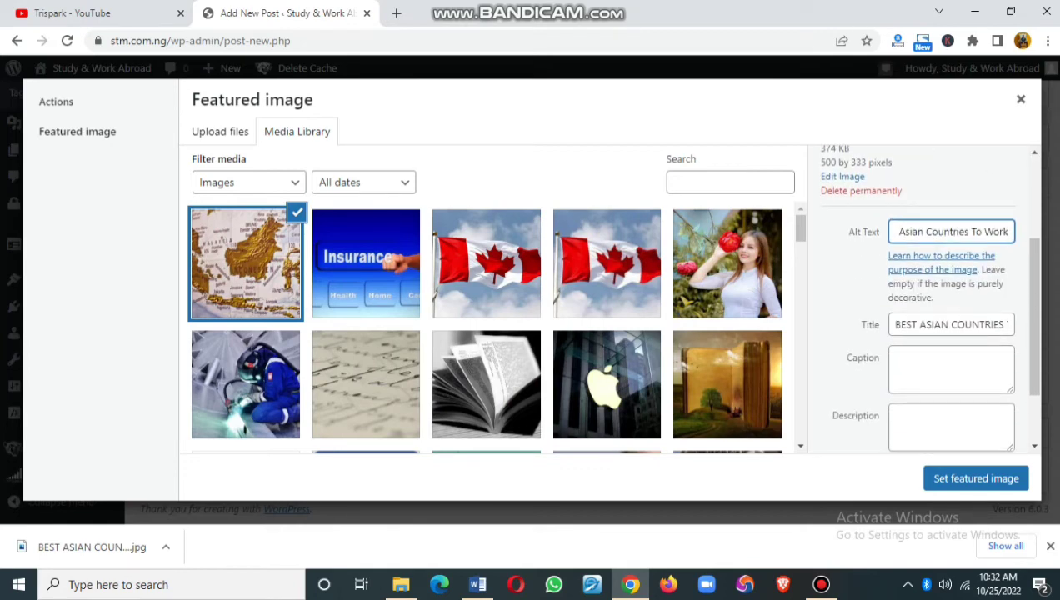
{"action": "left_click", "coordinate": [907, 324]}
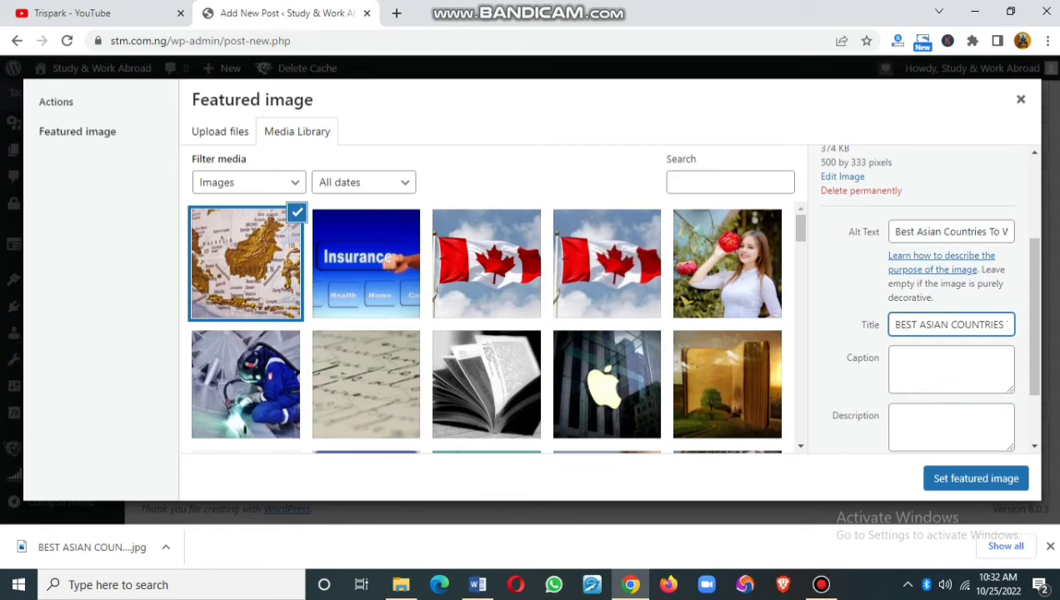
{"action": "key", "text": "Right"}
{"action": "key", "text": "Right"}
{"action": "key", "text": "Right"}
{"action": "key", "text": "Right"}
{"action": "key", "text": "Right"}
{"action": "key", "text": "Right"}
{"action": "key", "text": "Right"}
{"action": "key", "text": "Right"}
{"action": "key", "text": "Right"}
{"action": "key", "text": "Right"}
{"action": "key", "text": "Right"}
{"action": "key", "text": "Right"}
{"action": "key", "text": "Right"}
{"action": "key", "text": "Right"}
{"action": "key", "text": "Right"}
{"action": "key", "text": "Right"}
{"action": "key", "text": "Right"}
{"action": "key", "text": "Right"}
{"action": "key", "text": "Right"}
{"action": "key", "text": "Right"}
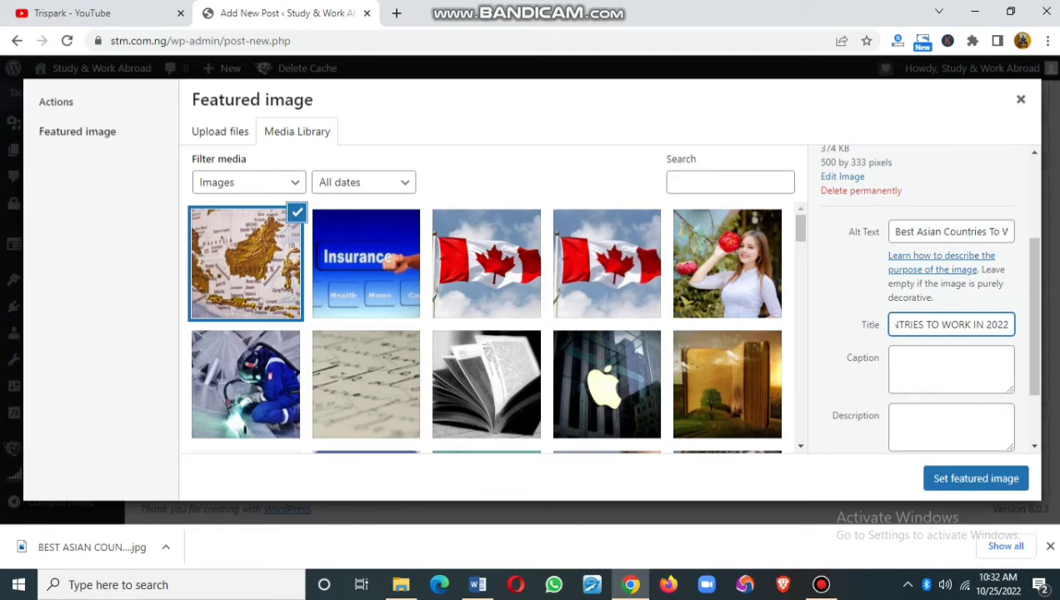
{"action": "key", "text": "BackSpace"}
{"action": "key", "text": "BackSpace"}
{"action": "key", "text": "BackSpace"}
{"action": "key", "text": "BackSpace"}
{"action": "key", "text": "BackSpace"}
{"action": "key", "text": "BackSpace"}
{"action": "key", "text": "BackSpace"}
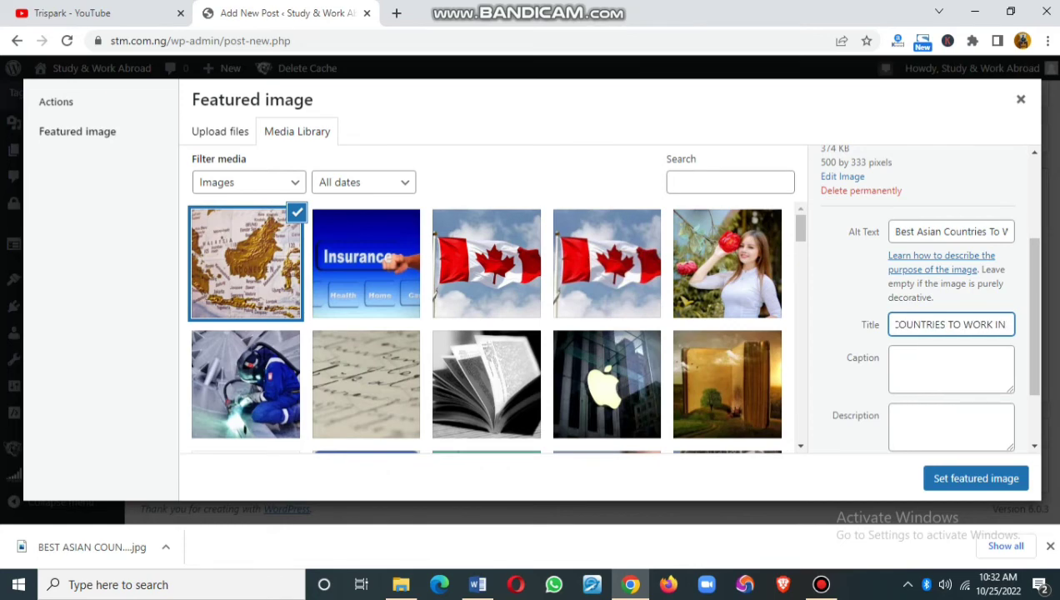
{"action": "key", "text": "BackSpace"}
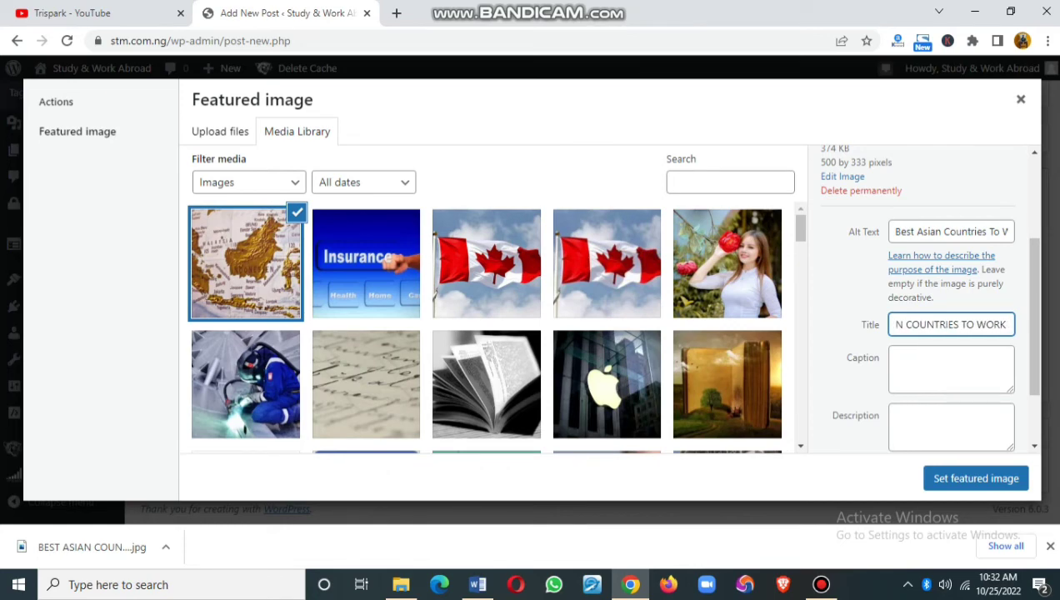
{"action": "key", "text": "BackSpace"}
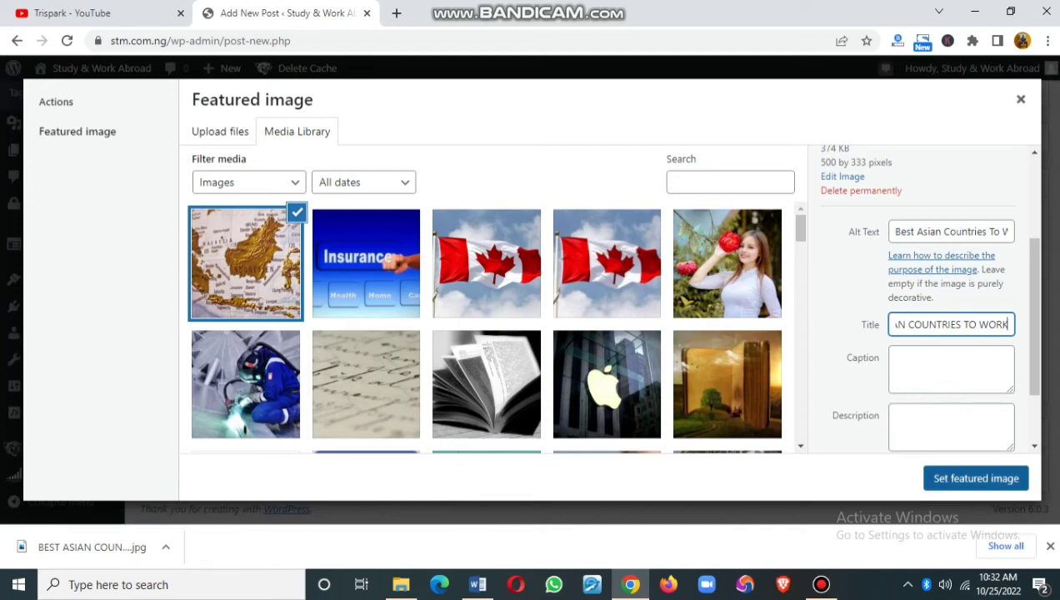
{"action": "left_click", "coordinate": [976, 478]}
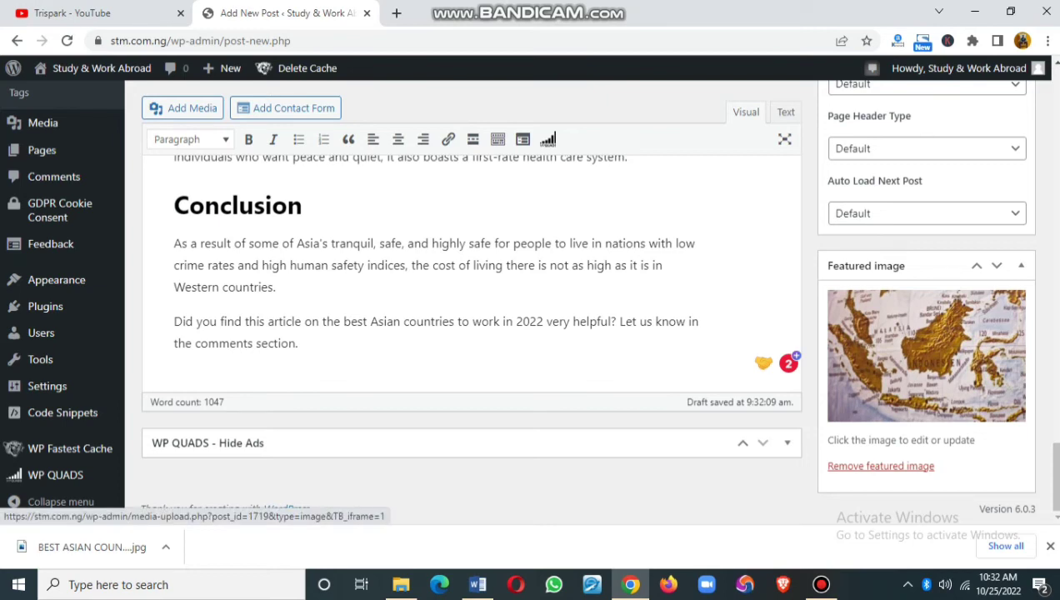
Step: Assign the post to the Work category
{"action": "scroll", "coordinate": [926, 356], "scroll_direction": "up", "scroll_amount": 4}
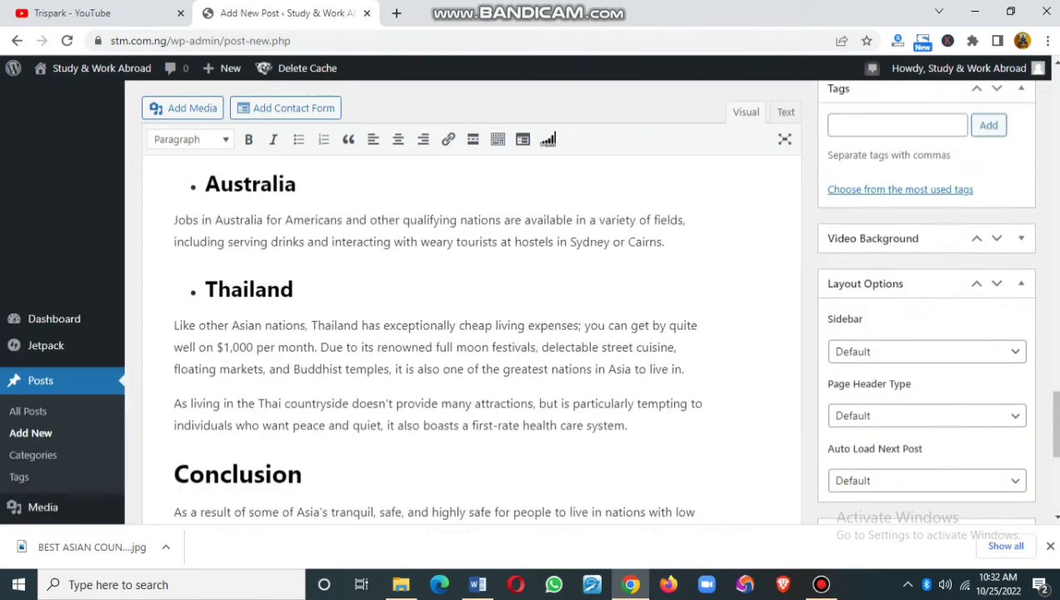
{"action": "scroll", "coordinate": [926, 356], "scroll_direction": "up", "scroll_amount": 4}
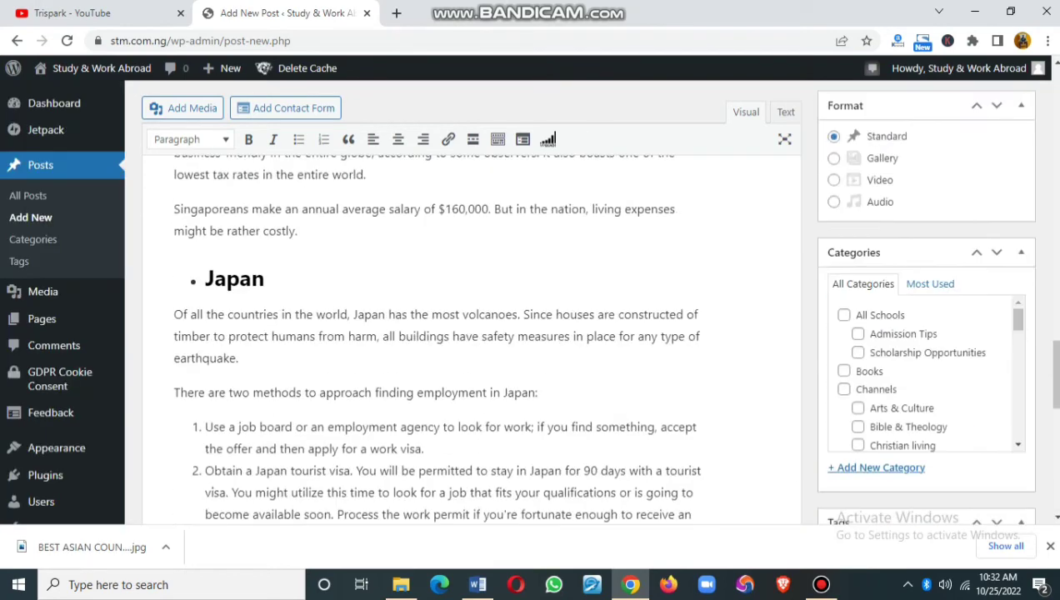
{"action": "scroll", "coordinate": [927, 375], "scroll_direction": "down", "scroll_amount": 15}
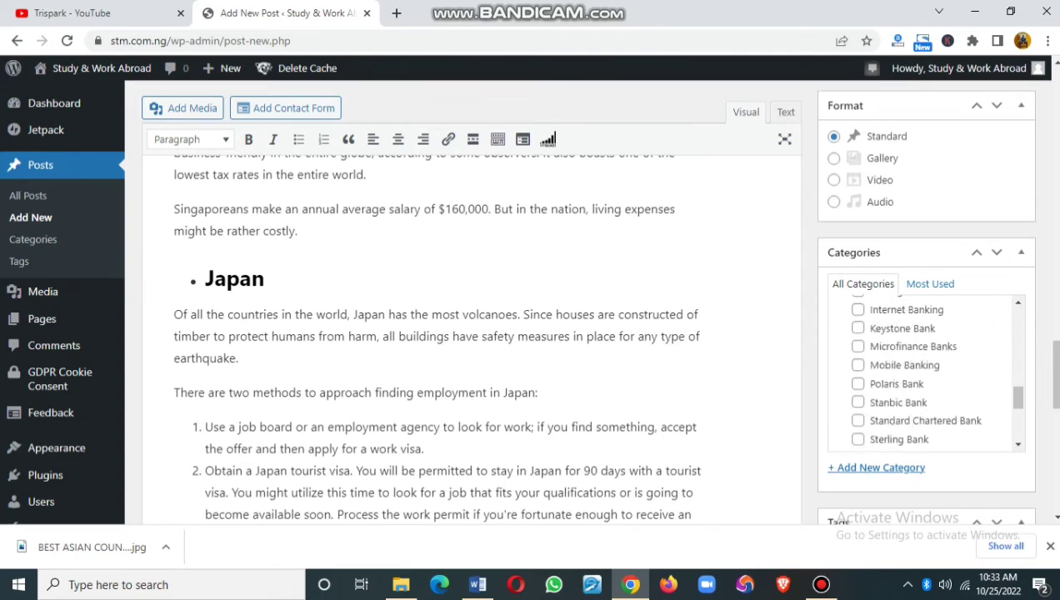
{"action": "scroll", "coordinate": [926, 375], "scroll_direction": "down", "scroll_amount": 1}
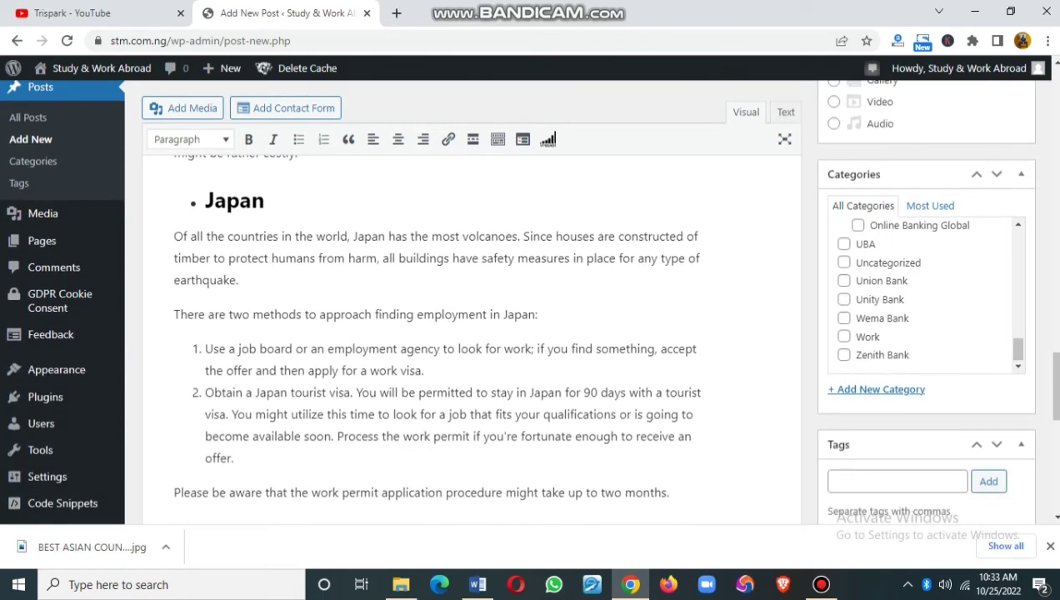
{"action": "left_click", "coordinate": [843, 337]}
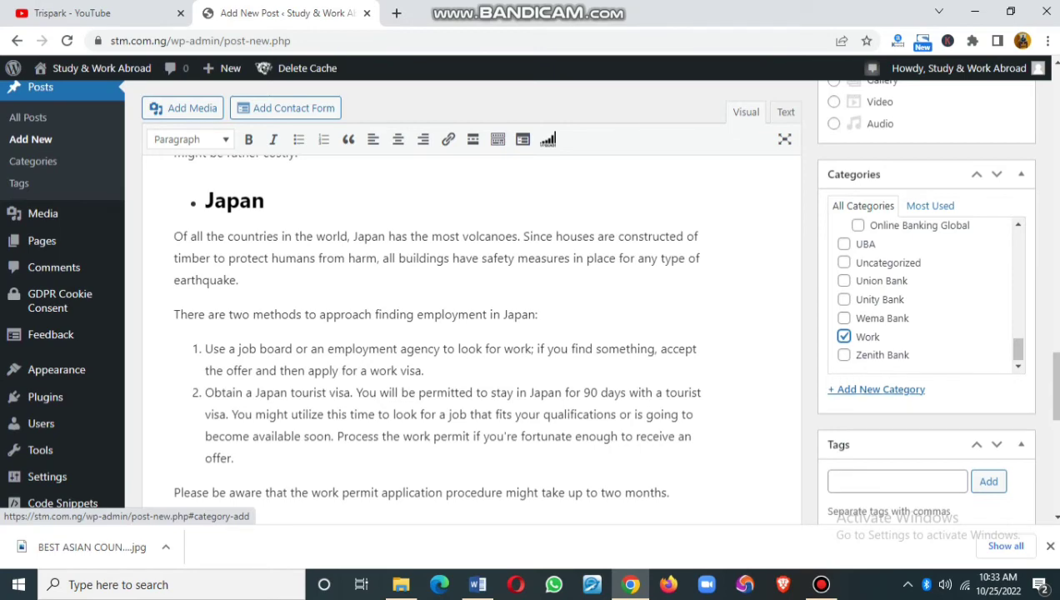
{"action": "scroll", "coordinate": [876, 389], "scroll_direction": "down", "scroll_amount": 2}
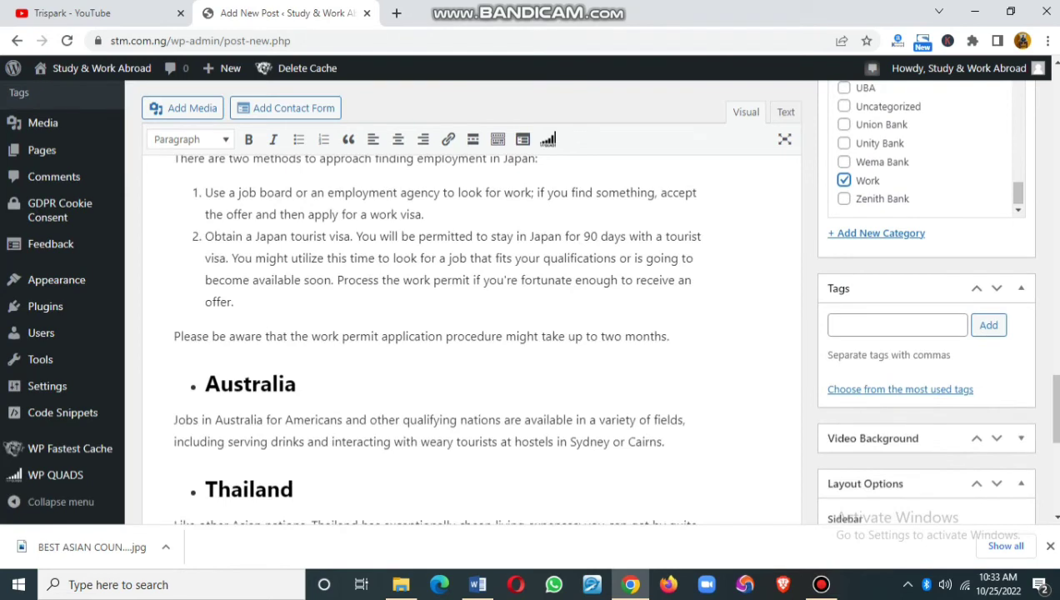
Step: Add the tag "Best Asian Countries To Work" to the post, using the copied keyword without its "In 2022" ending
{"action": "left_click", "coordinate": [897, 324]}
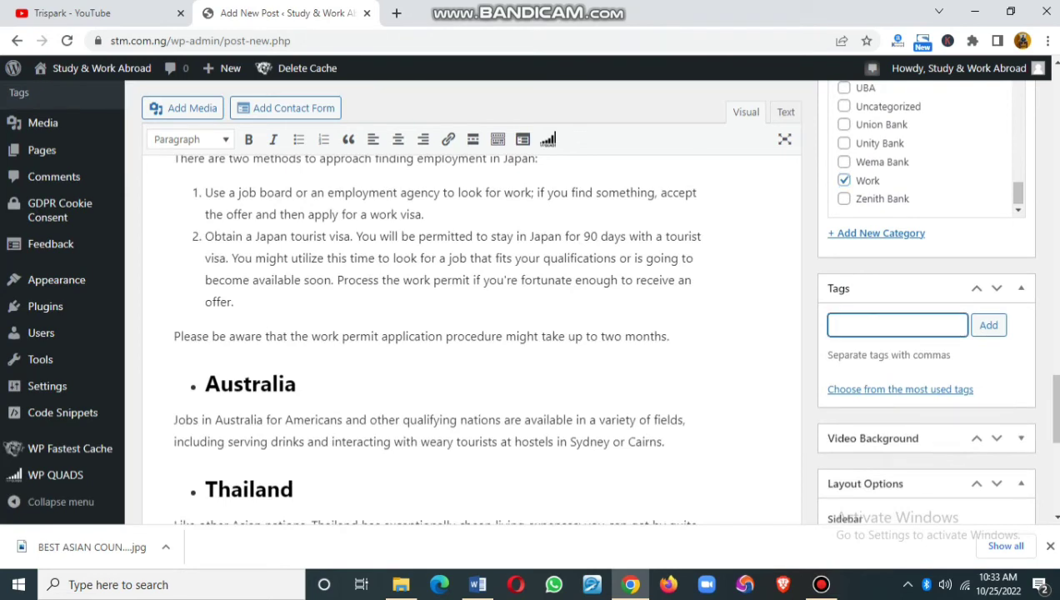
{"action": "key", "text": "Caps_Lock"}
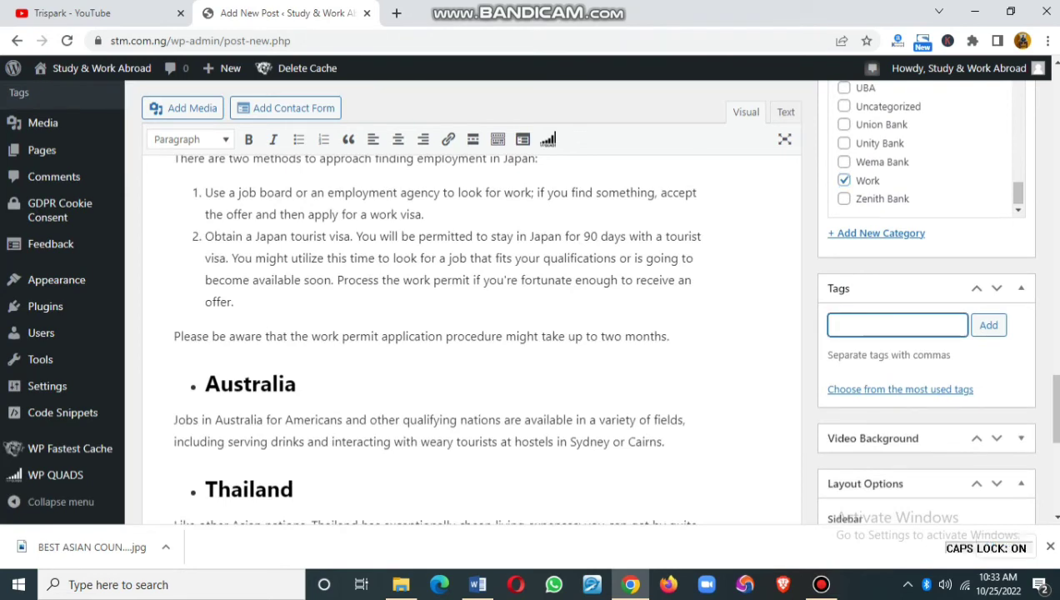
{"action": "right_click", "coordinate": [870, 327]}
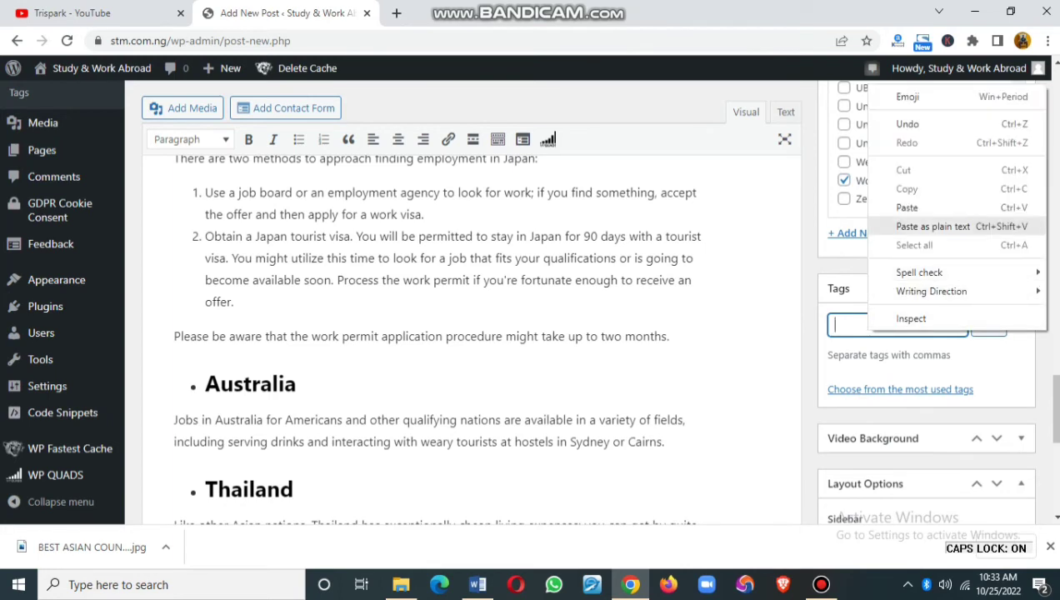
{"action": "left_click", "coordinate": [907, 207]}
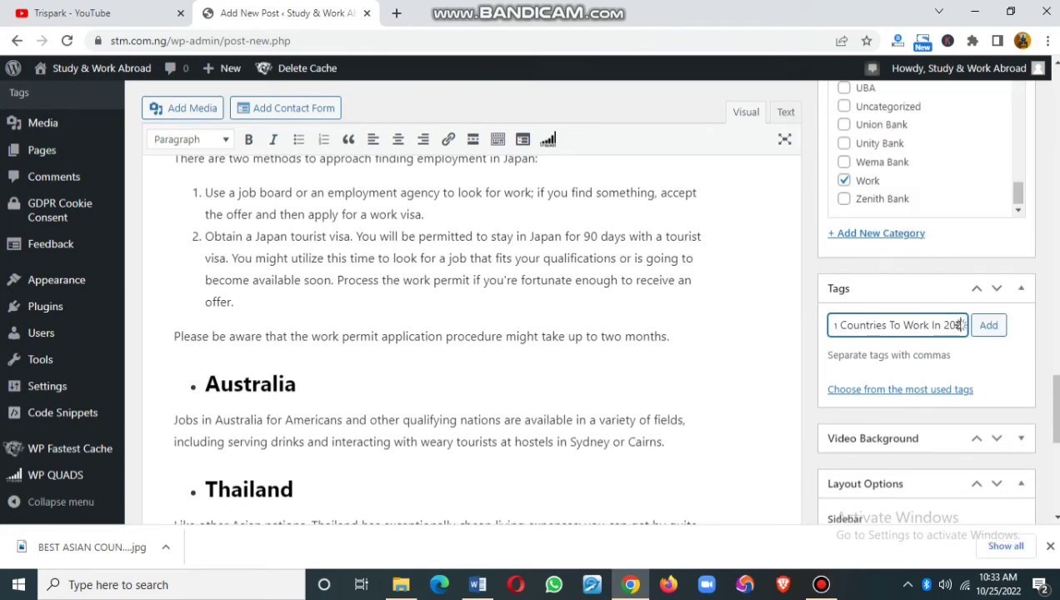
{"action": "key", "text": "BackSpace"}
{"action": "key", "text": "BackSpace"}
{"action": "key", "text": "BackSpace"}
{"action": "key", "text": "BackSpace"}
{"action": "key", "text": "BackSpace"}
{"action": "key", "text": "BackSpace"}
{"action": "key", "text": "BackSpace"}
{"action": "key", "text": "BackSpace"}
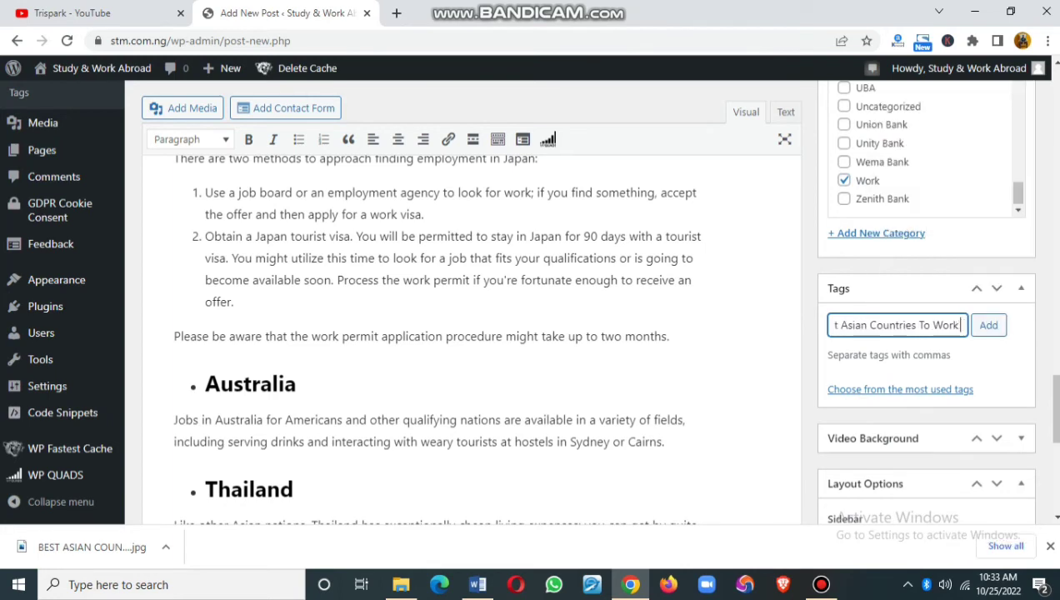
{"action": "key", "text": "BackSpace"}
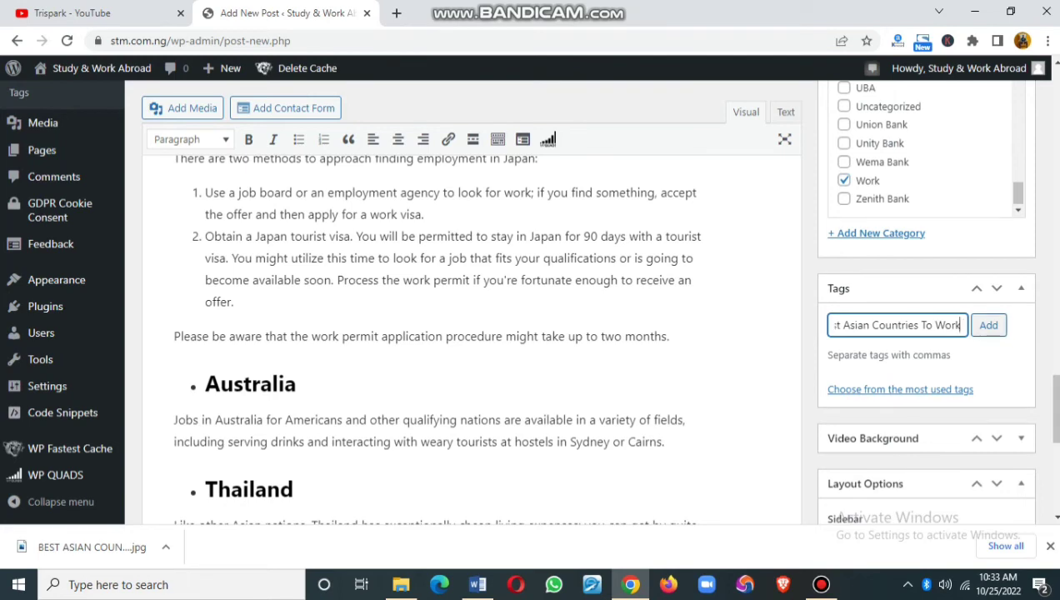
{"action": "key", "text": "Return"}
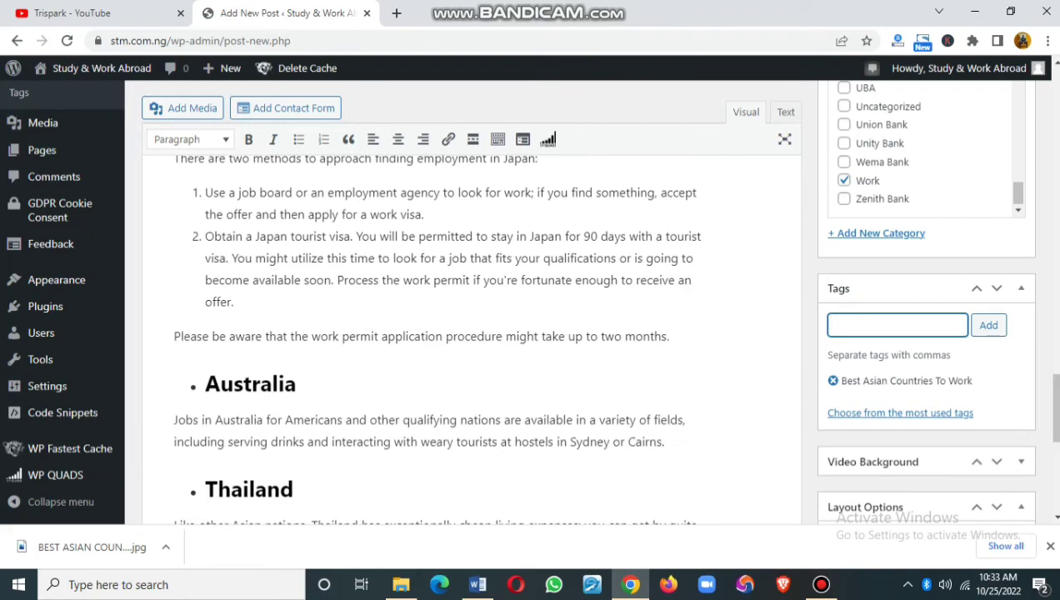
Step: Check the post's featured image and settings, and publish the post
{"action": "scroll", "coordinate": [472, 334], "scroll_direction": "down", "scroll_amount": 6}
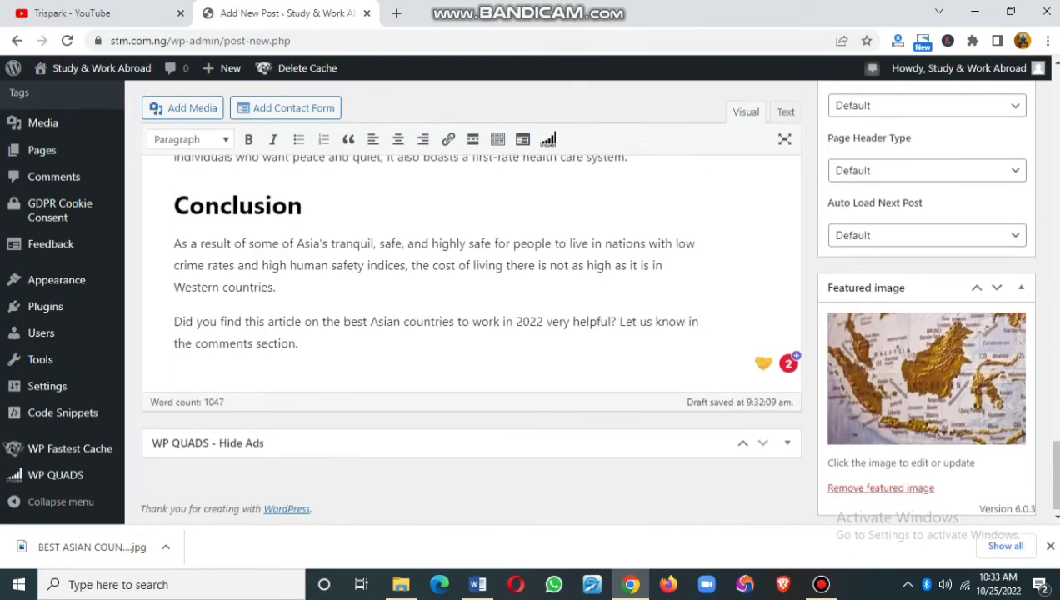
{"action": "scroll", "coordinate": [472, 333], "scroll_direction": "up", "scroll_amount": 10}
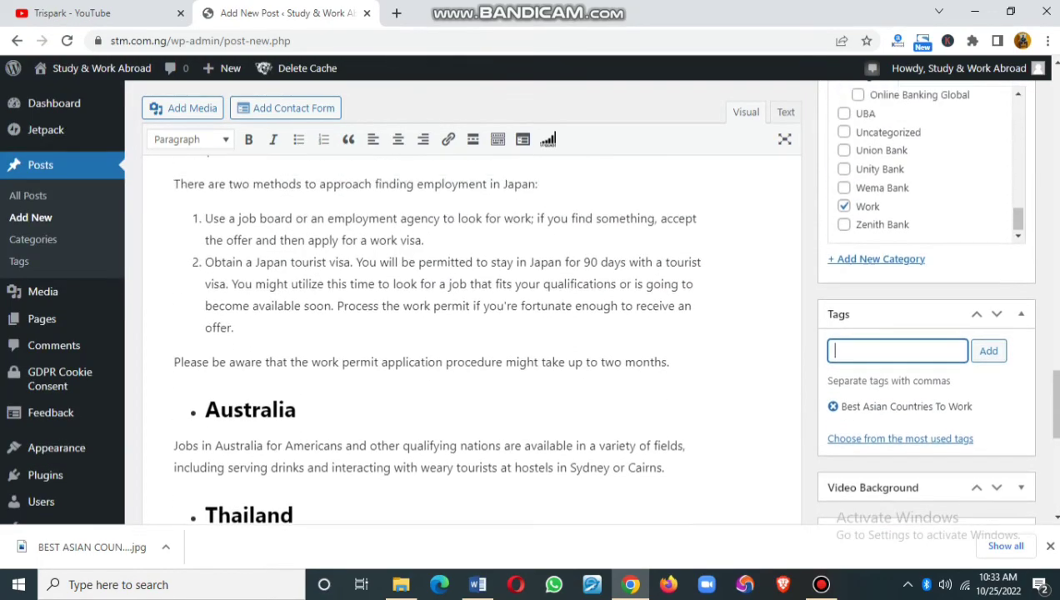
{"action": "scroll", "coordinate": [472, 334], "scroll_direction": "up", "scroll_amount": 8}
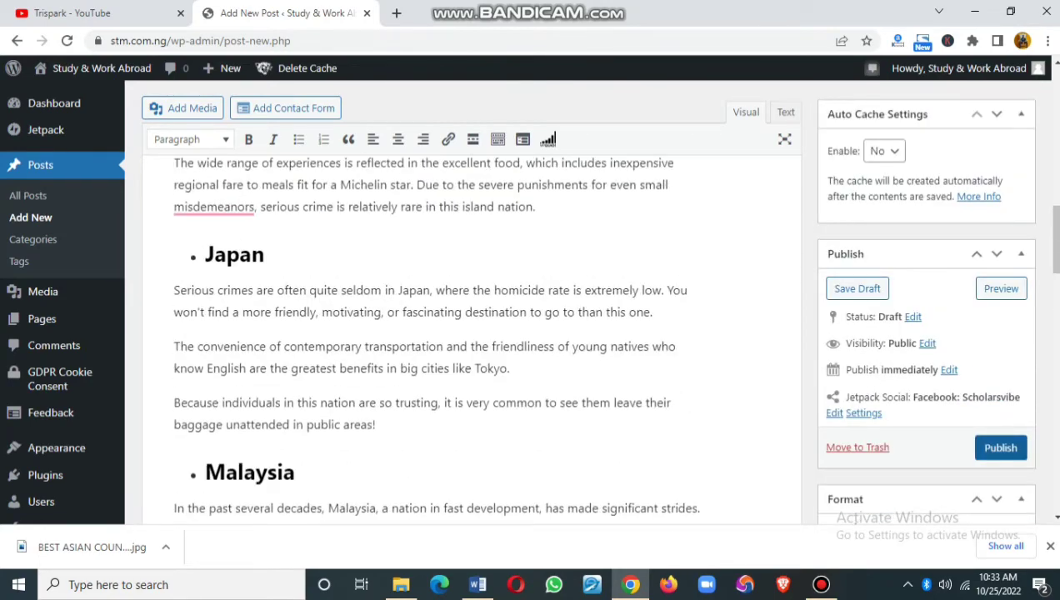
{"action": "left_click", "coordinate": [1001, 447]}
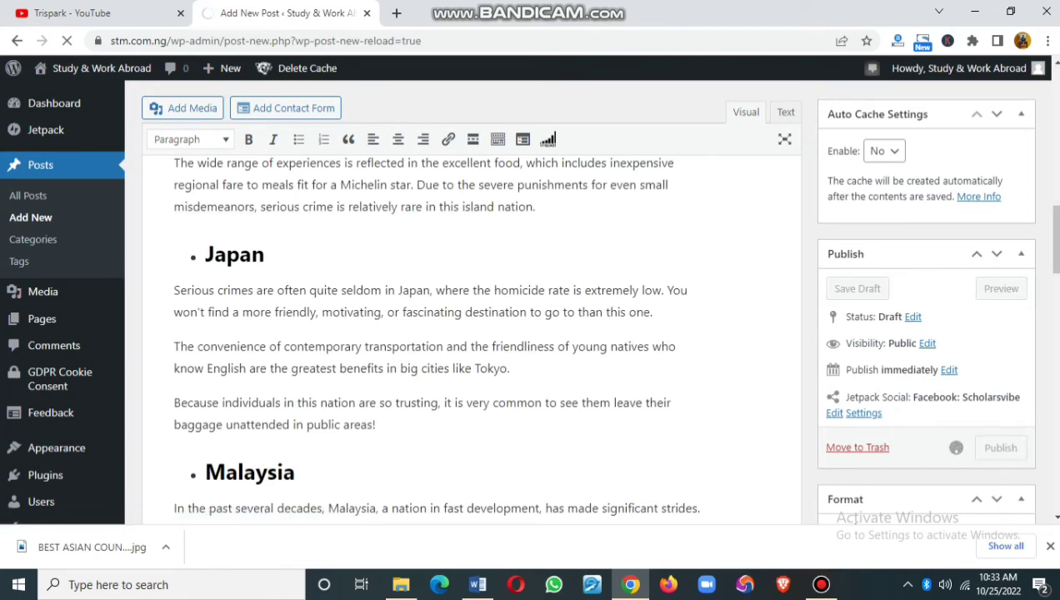
{"action": "scroll", "coordinate": [471, 339], "scroll_direction": "up", "scroll_amount": 5}
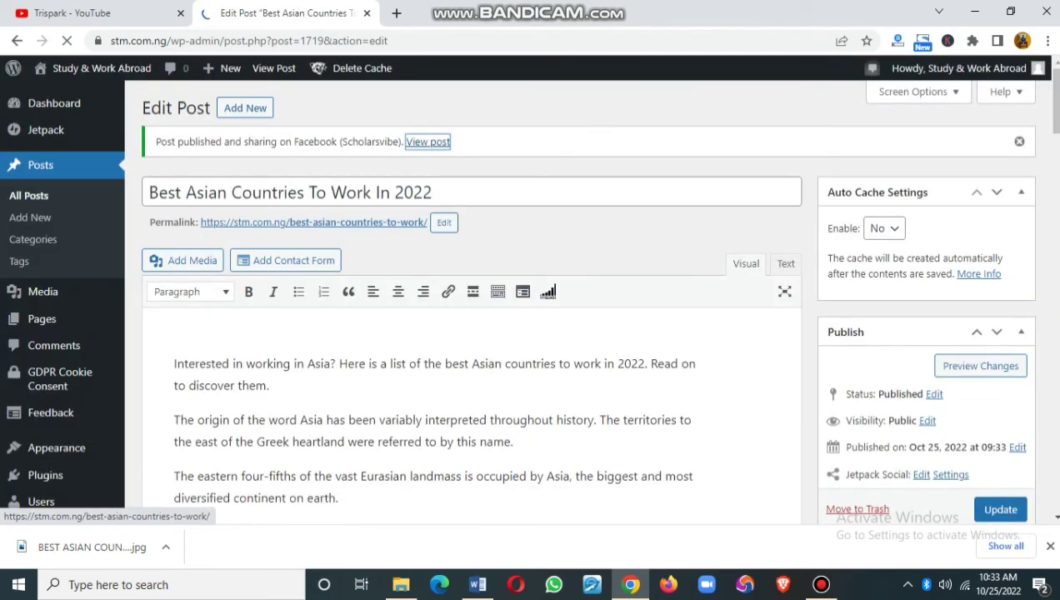
Step: Open the published post on the live site and check its title and featured image
{"action": "left_click", "coordinate": [427, 142]}
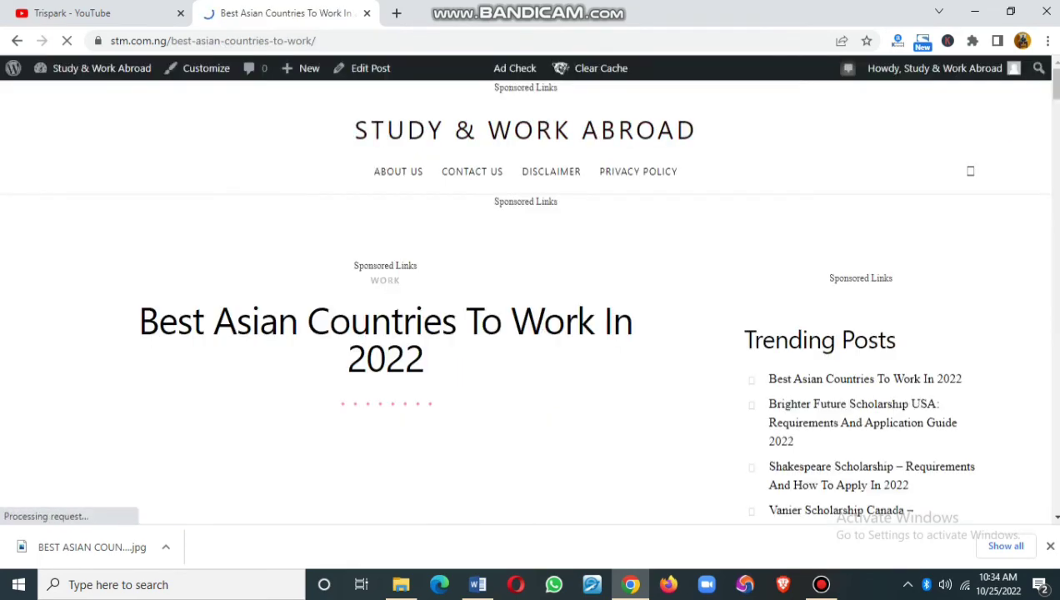
{"action": "scroll", "coordinate": [525, 300], "scroll_direction": "down", "scroll_amount": 3}
{"action": "scroll", "coordinate": [385, 334], "scroll_direction": "down", "scroll_amount": 1}
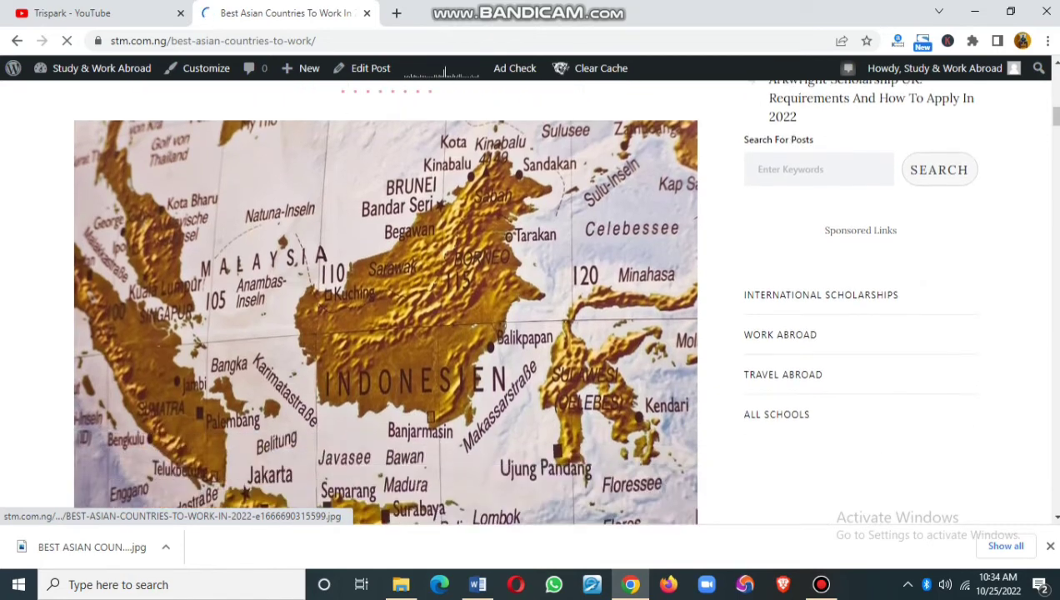
{"action": "scroll", "coordinate": [385, 334], "scroll_direction": "up", "scroll_amount": 5}
{"action": "scroll", "coordinate": [526, 300], "scroll_direction": "up", "scroll_amount": 4}
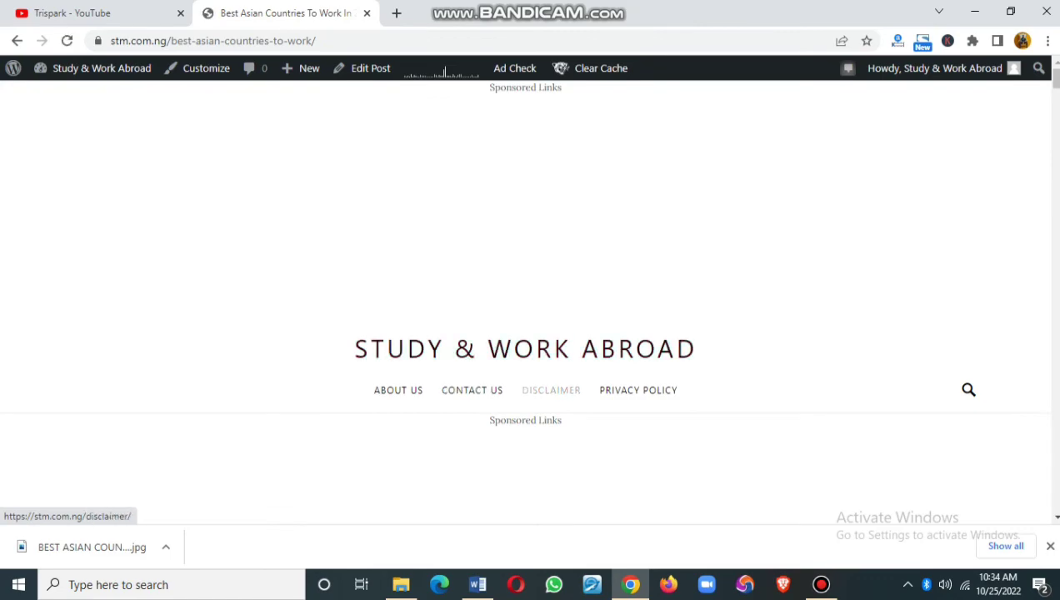
{"action": "scroll", "coordinate": [472, 379], "scroll_direction": "down", "scroll_amount": 10}
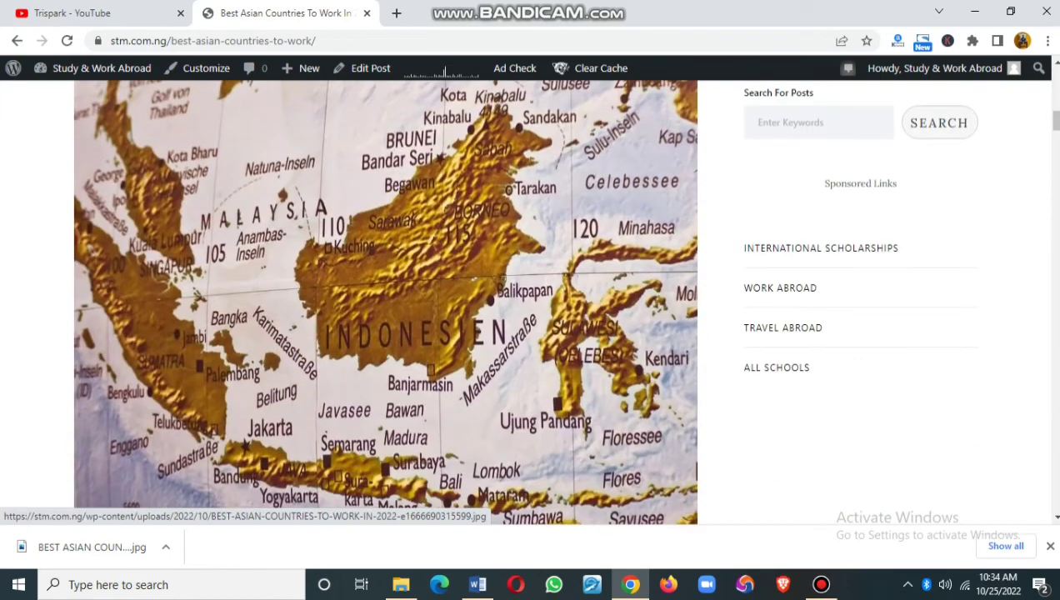
Step: Review the published post's body, checking the headings, country sections, numbered list and conclusion down to the related posts
{"action": "scroll", "coordinate": [472, 300], "scroll_direction": "down", "scroll_amount": 15}
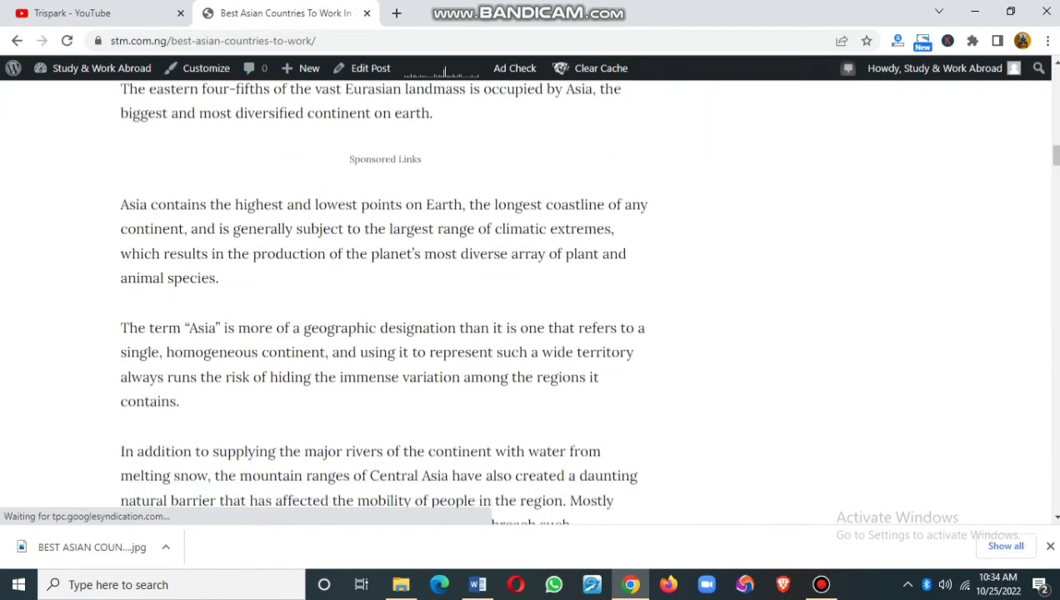
{"action": "scroll", "coordinate": [444, 73], "scroll_direction": "down", "scroll_amount": 20}
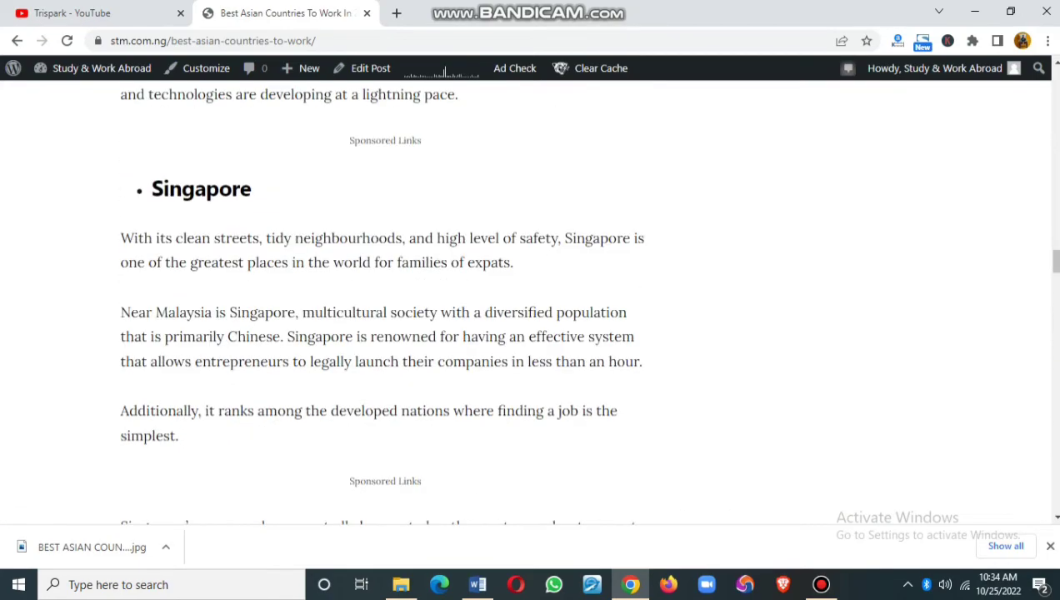
{"action": "scroll", "coordinate": [444, 72], "scroll_direction": "up", "scroll_amount": 10}
{"action": "scroll", "coordinate": [444, 73], "scroll_direction": "up", "scroll_amount": 20}
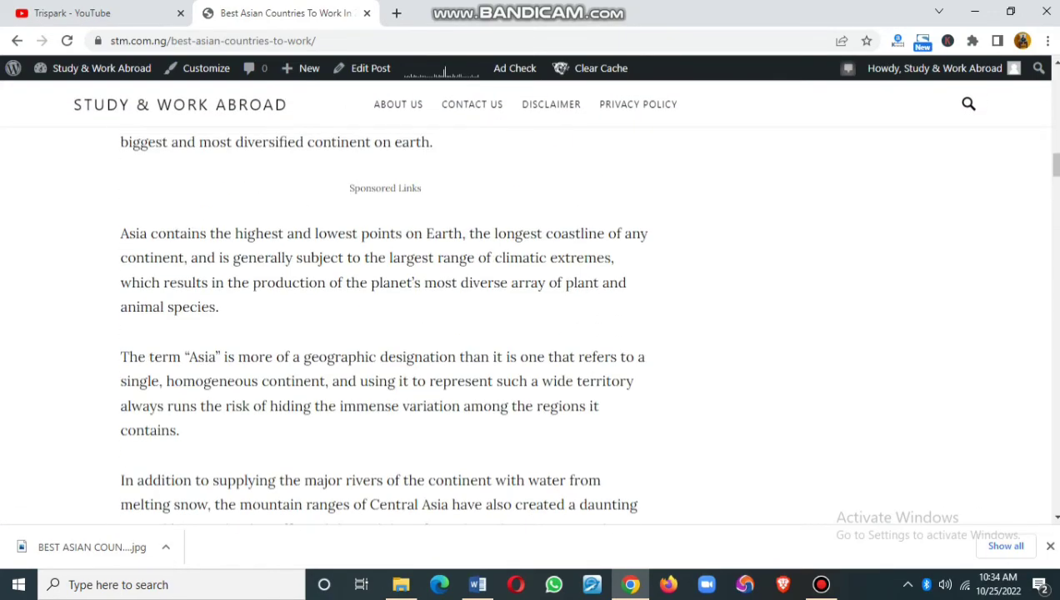
{"action": "scroll", "coordinate": [444, 73], "scroll_direction": "down", "scroll_amount": 11}
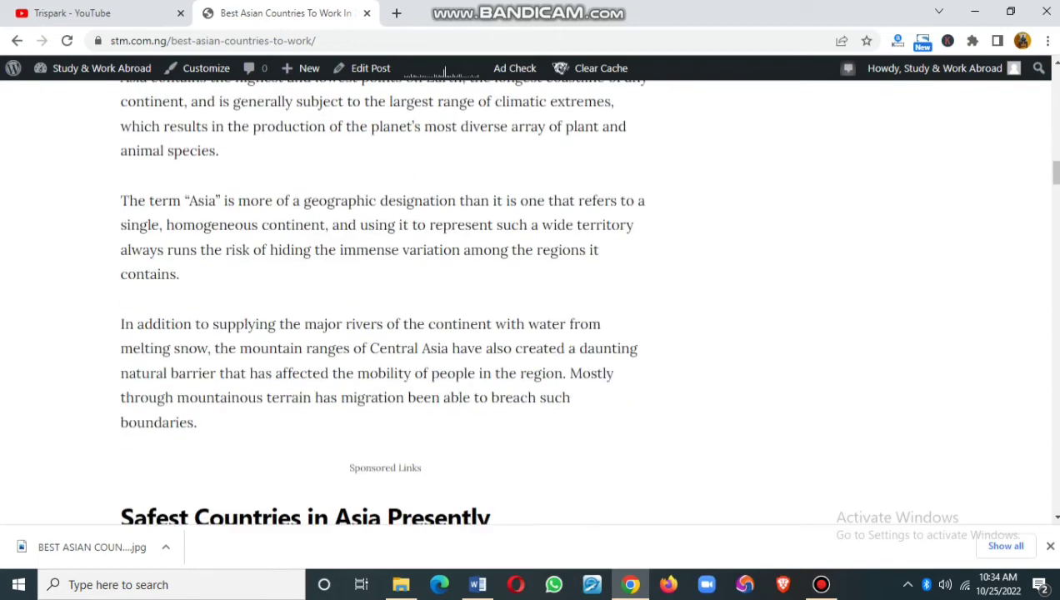
{"action": "scroll", "coordinate": [445, 73], "scroll_direction": "down", "scroll_amount": 5}
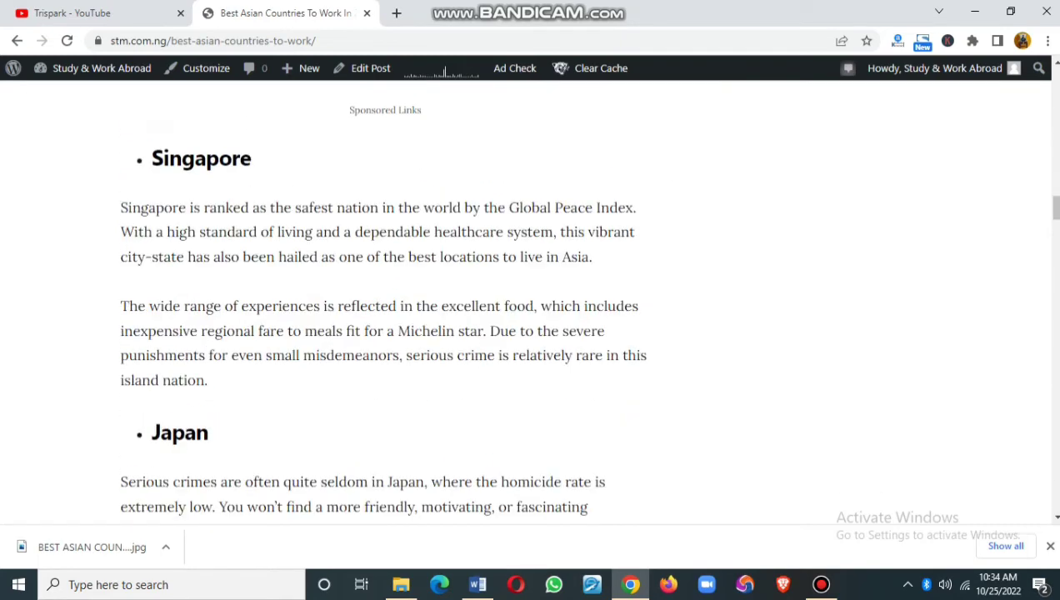
{"action": "scroll", "coordinate": [444, 73], "scroll_direction": "down", "scroll_amount": 12}
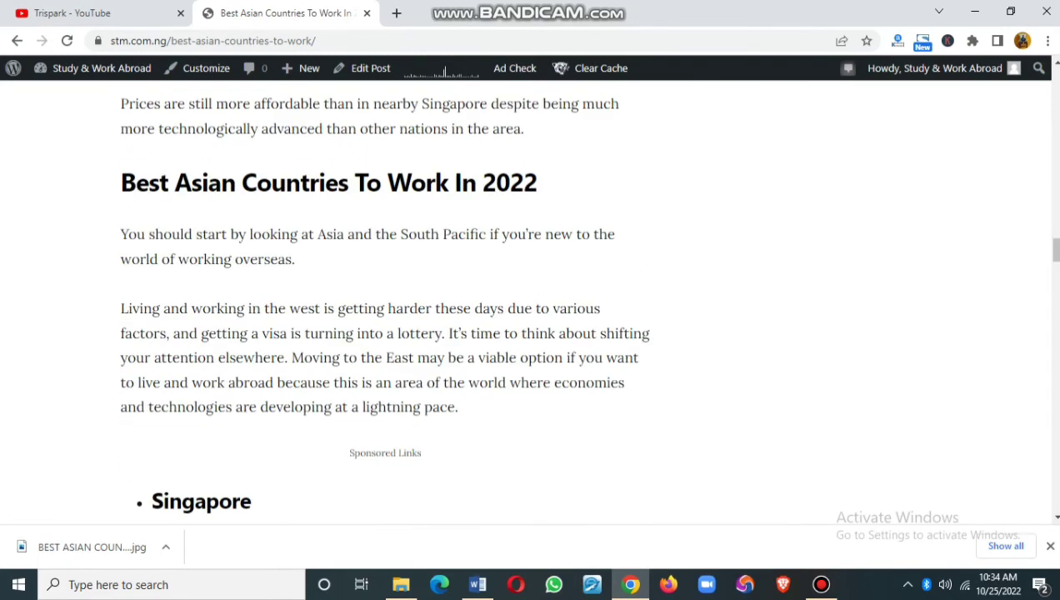
{"action": "scroll", "coordinate": [445, 72], "scroll_direction": "down", "scroll_amount": 14}
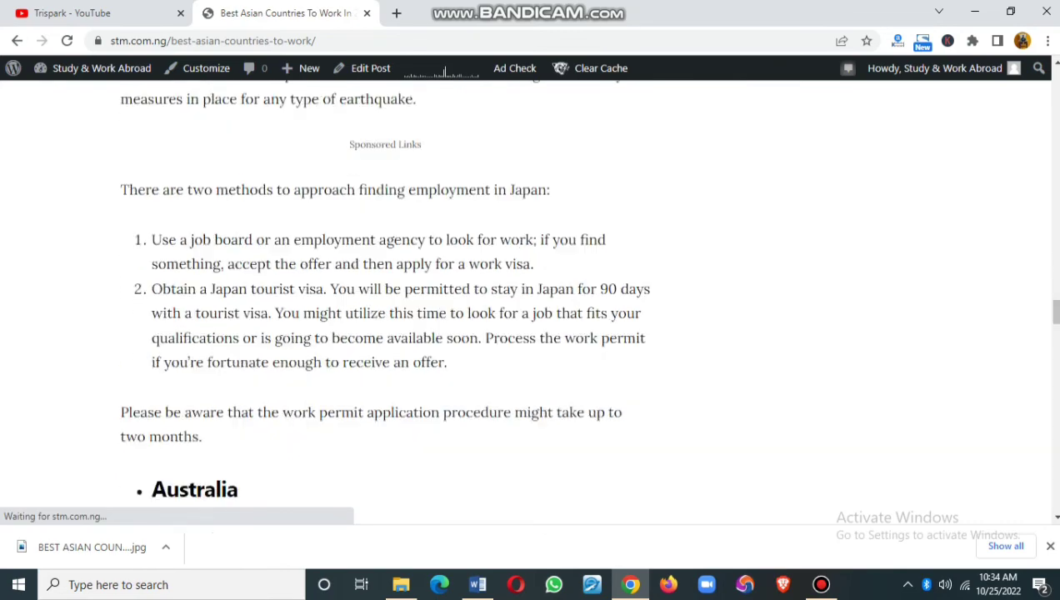
{"action": "scroll", "coordinate": [444, 73], "scroll_direction": "down", "scroll_amount": 5}
{"action": "scroll", "coordinate": [444, 72], "scroll_direction": "up", "scroll_amount": 10}
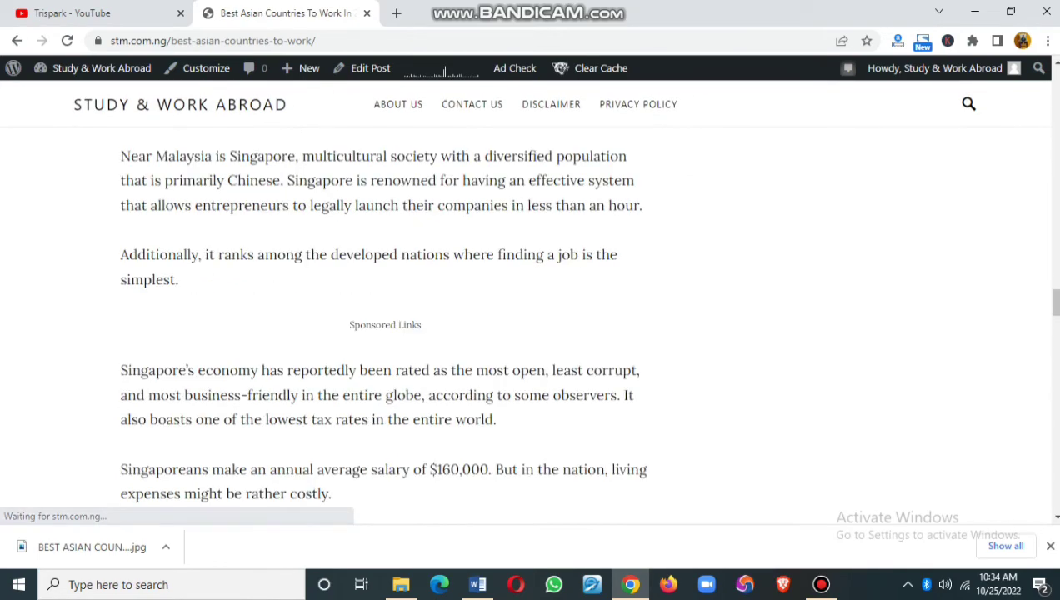
{"action": "scroll", "coordinate": [444, 73], "scroll_direction": "up", "scroll_amount": 4}
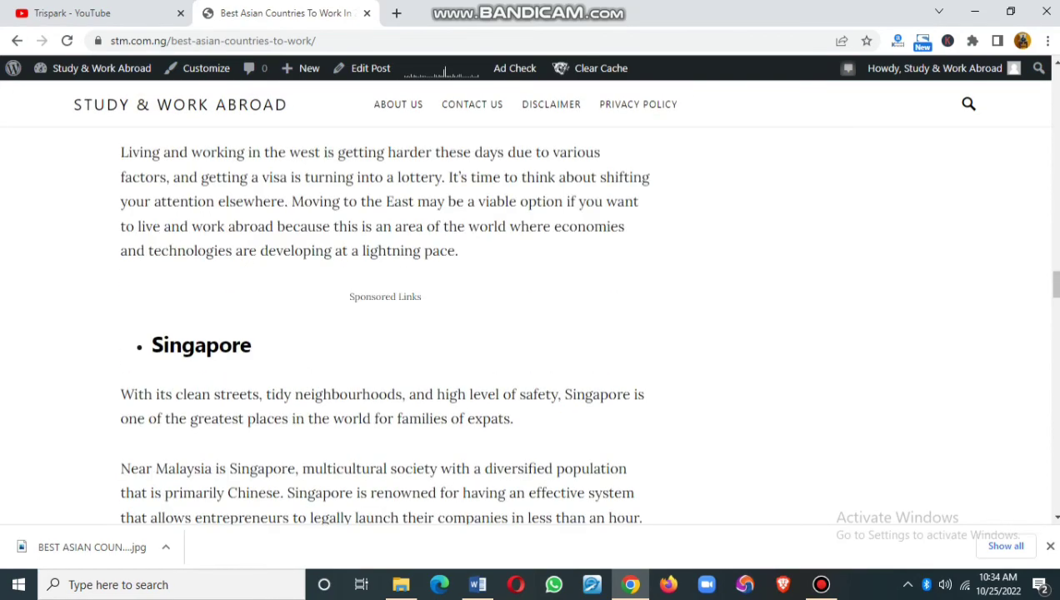
{"action": "scroll", "coordinate": [445, 73], "scroll_direction": "down", "scroll_amount": 20}
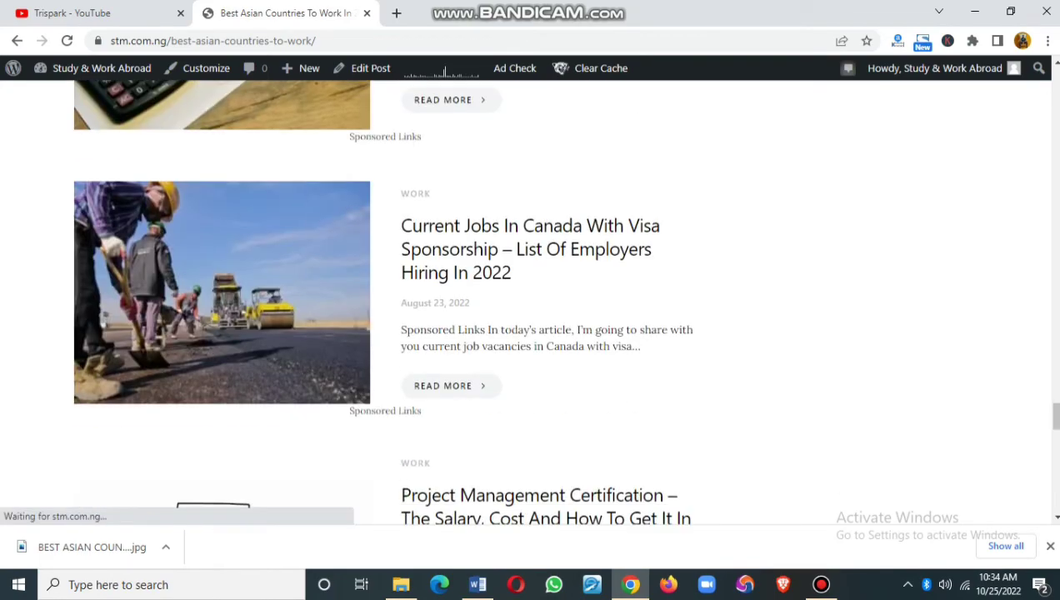
{"action": "scroll", "coordinate": [445, 72], "scroll_direction": "up", "scroll_amount": 20}
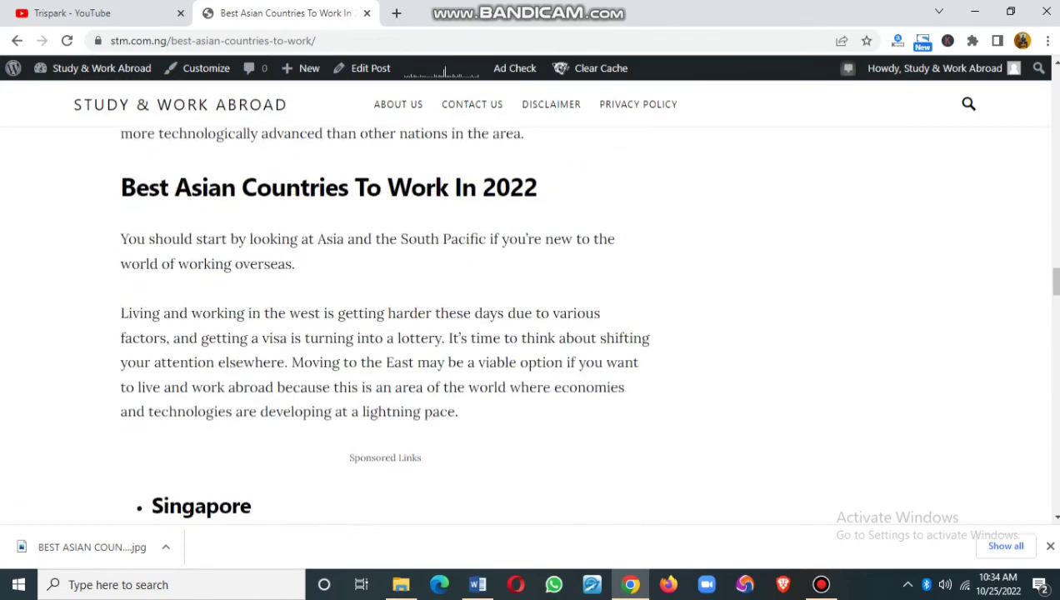
{"action": "scroll", "coordinate": [444, 72], "scroll_direction": "up", "scroll_amount": 15}
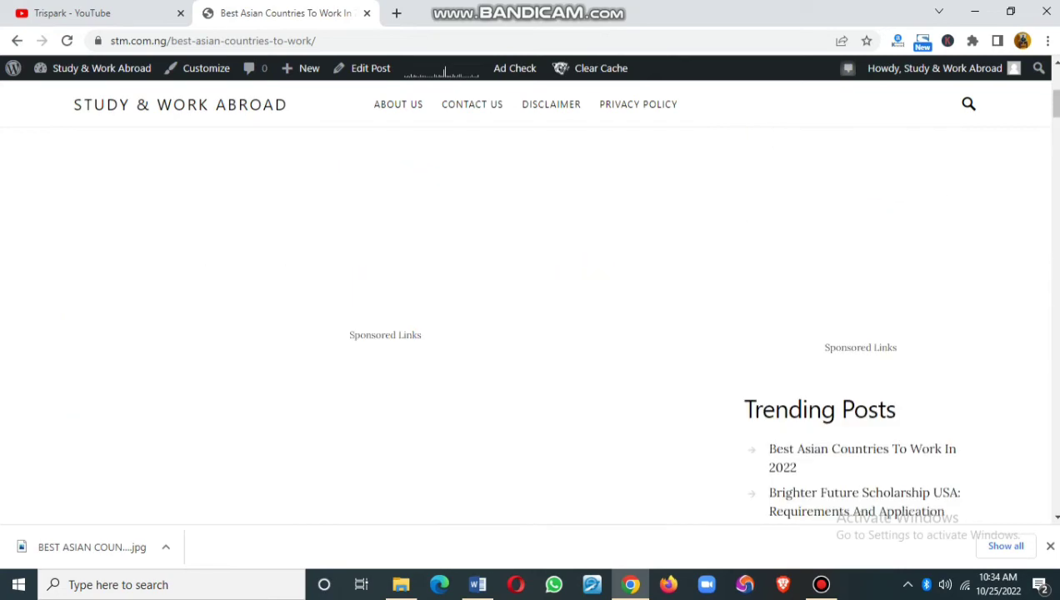
Step: Load the site's home page, find "Best Asian Countries To Work In 2022" among the latest posts and open it
{"action": "scroll", "coordinate": [445, 73], "scroll_direction": "up", "scroll_amount": 5}
{"action": "key", "text": "F5"}
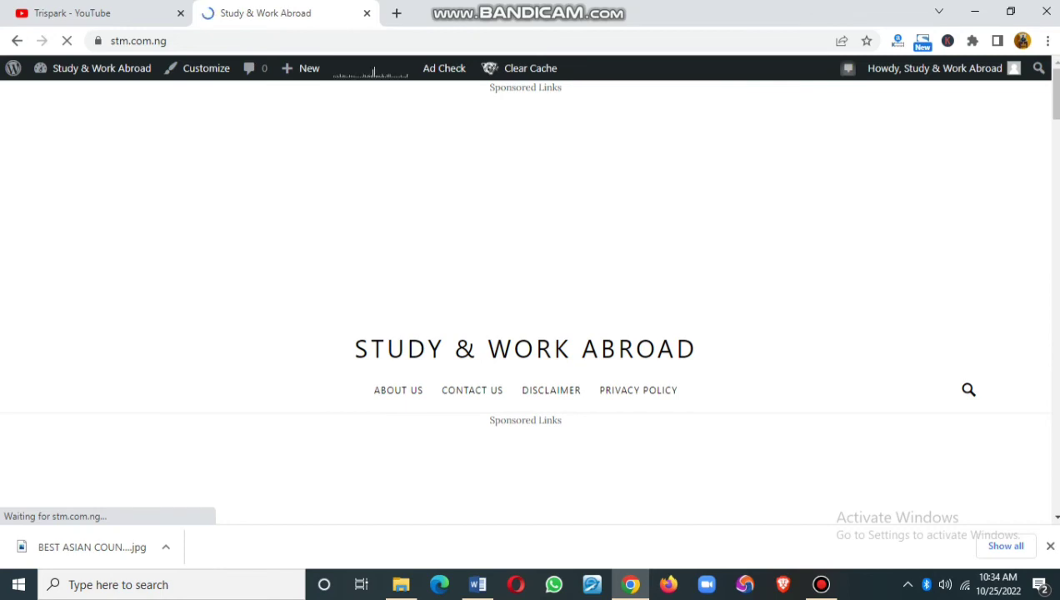
{"action": "scroll", "coordinate": [308, 321], "scroll_direction": "down", "scroll_amount": 3}
{"action": "scroll", "coordinate": [309, 321], "scroll_direction": "down", "scroll_amount": 3}
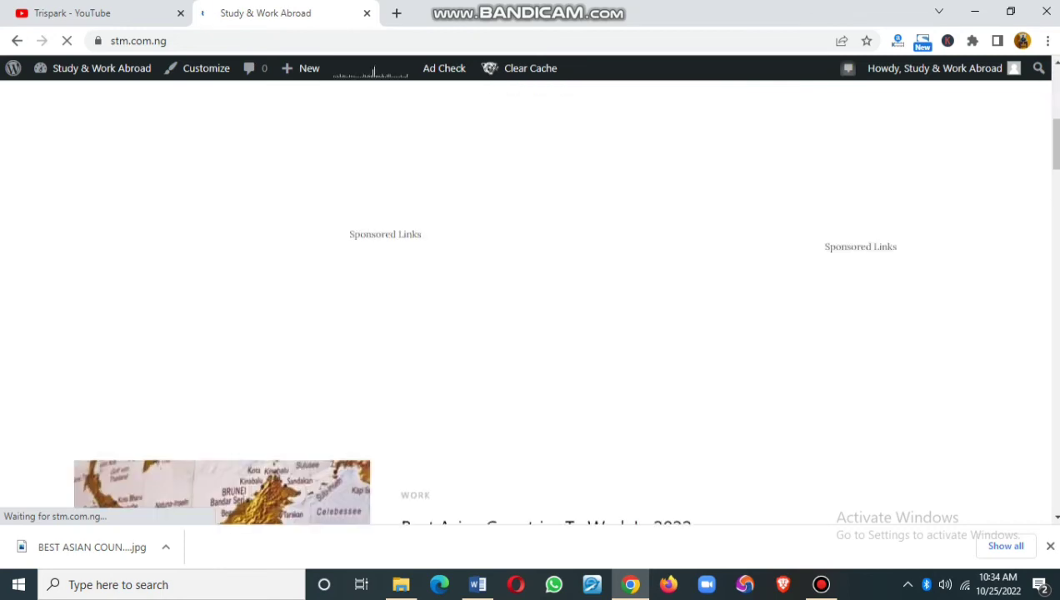
{"action": "scroll", "coordinate": [533, 300], "scroll_direction": "down", "scroll_amount": 4}
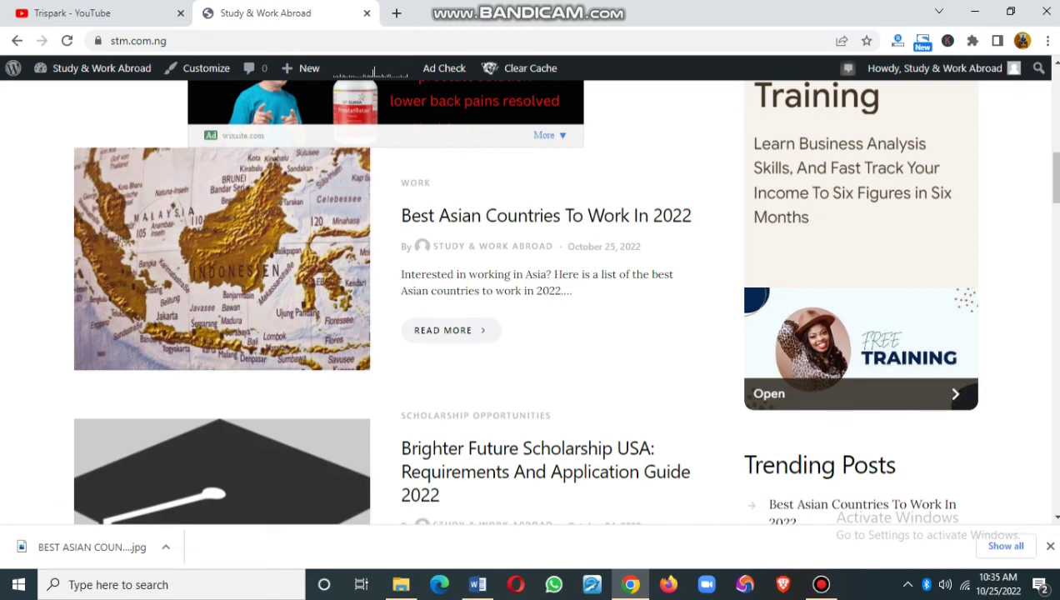
{"action": "left_click", "coordinate": [533, 218]}
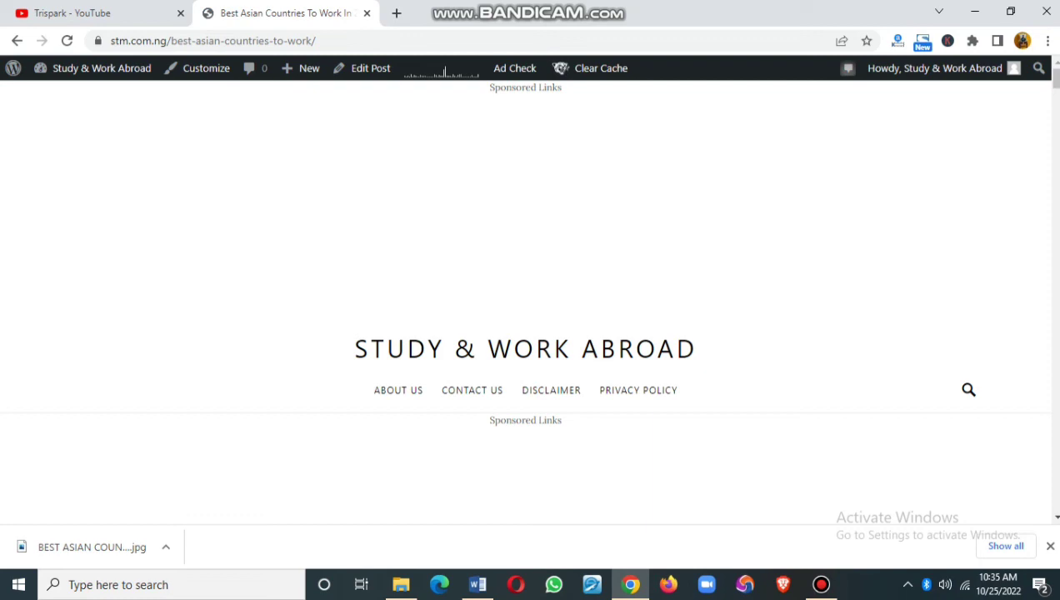
Step: Switch to the Trispark channel on YouTube and look over its uploaded videos
{"action": "left_click", "coordinate": [83, 13]}
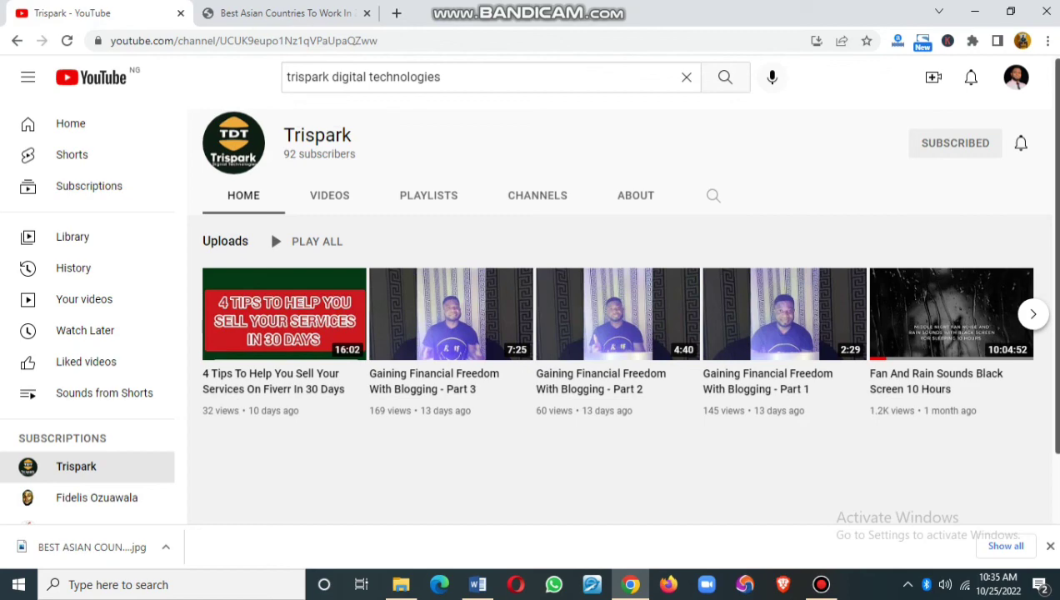
{"action": "scroll", "coordinate": [616, 334], "scroll_direction": "down", "scroll_amount": 1}
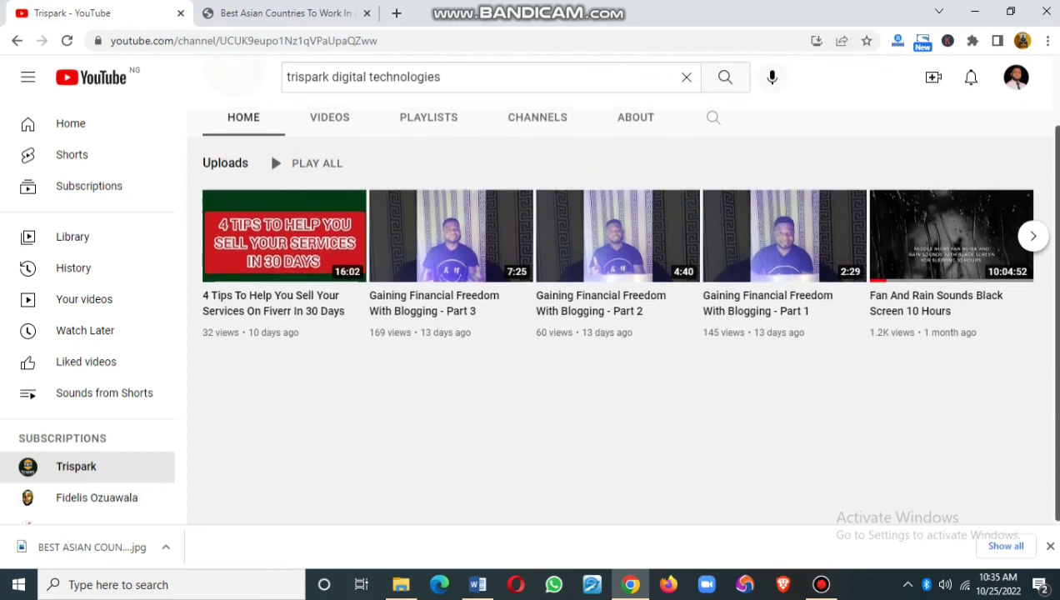
{"action": "scroll", "coordinate": [268, 150], "scroll_direction": "up", "scroll_amount": 1}
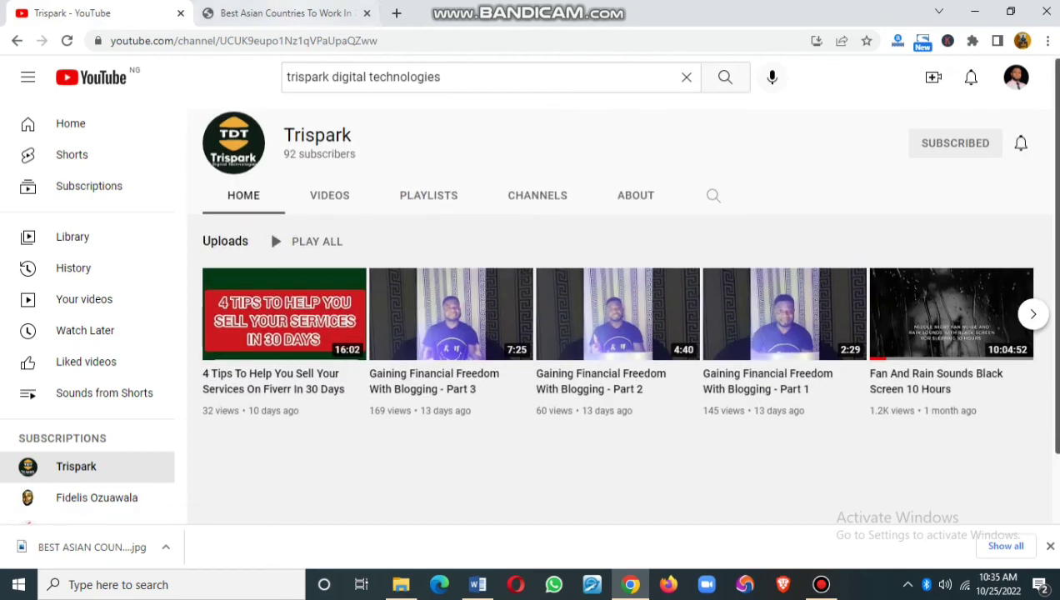
Step: Return to the live Best Asian Countries post and look through it from the featured image past the related posts to the site footer
{"action": "left_click", "coordinate": [284, 13]}
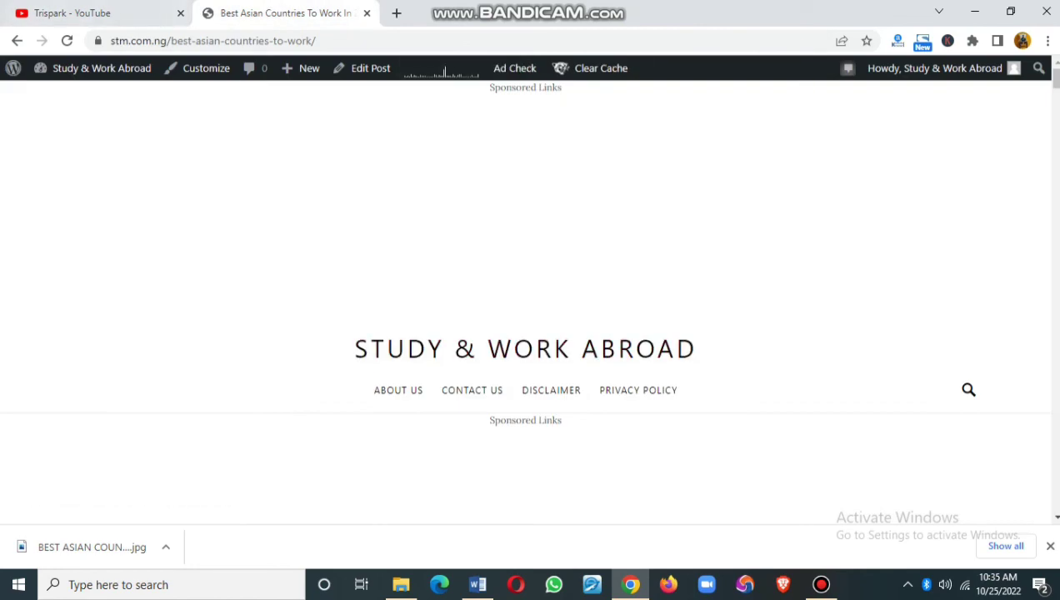
{"action": "scroll", "coordinate": [445, 73], "scroll_direction": "down", "scroll_amount": 3}
{"action": "scroll", "coordinate": [445, 73], "scroll_direction": "down", "scroll_amount": 10}
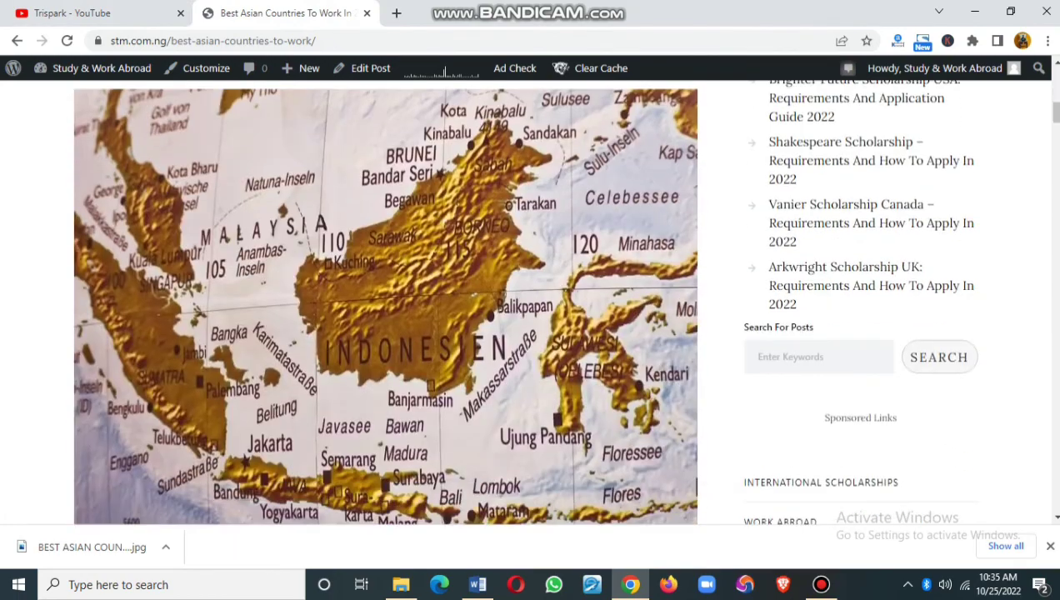
{"action": "scroll", "coordinate": [446, 73], "scroll_direction": "down", "scroll_amount": 12}
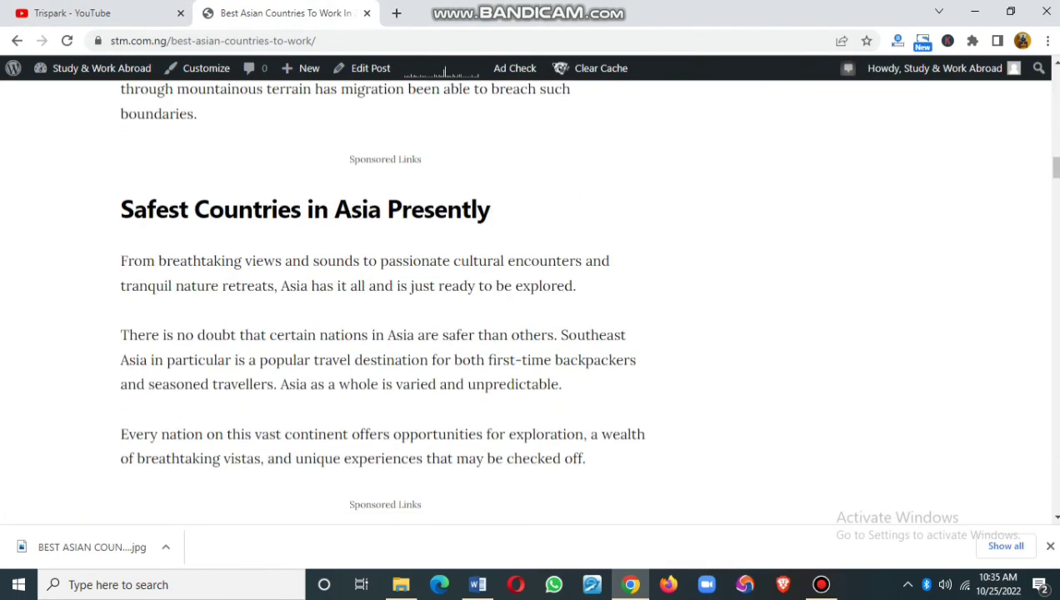
{"action": "scroll", "coordinate": [445, 73], "scroll_direction": "down", "scroll_amount": 12}
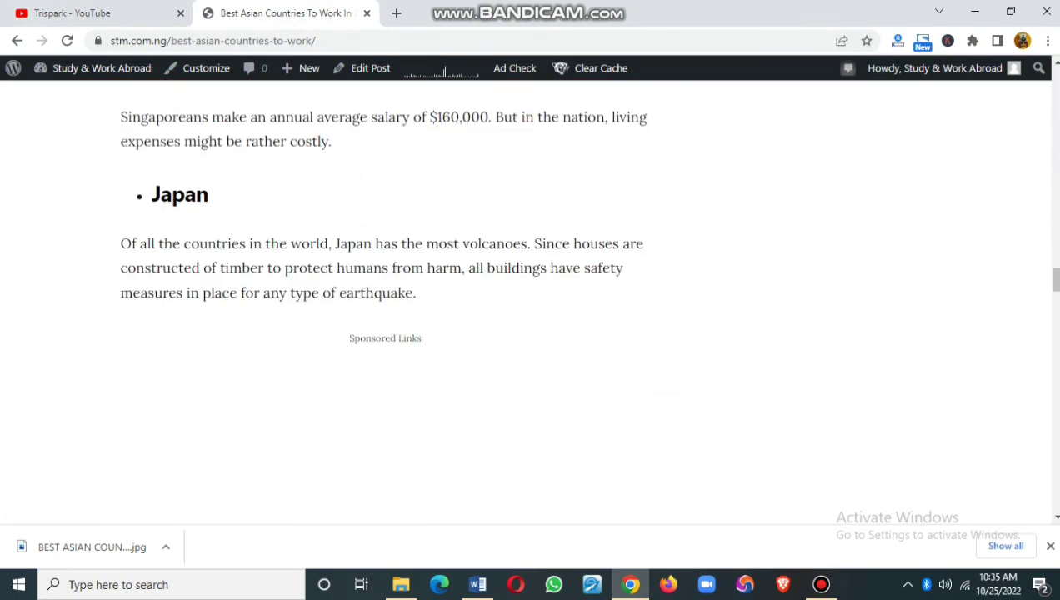
{"action": "scroll", "coordinate": [445, 73], "scroll_direction": "down", "scroll_amount": 15}
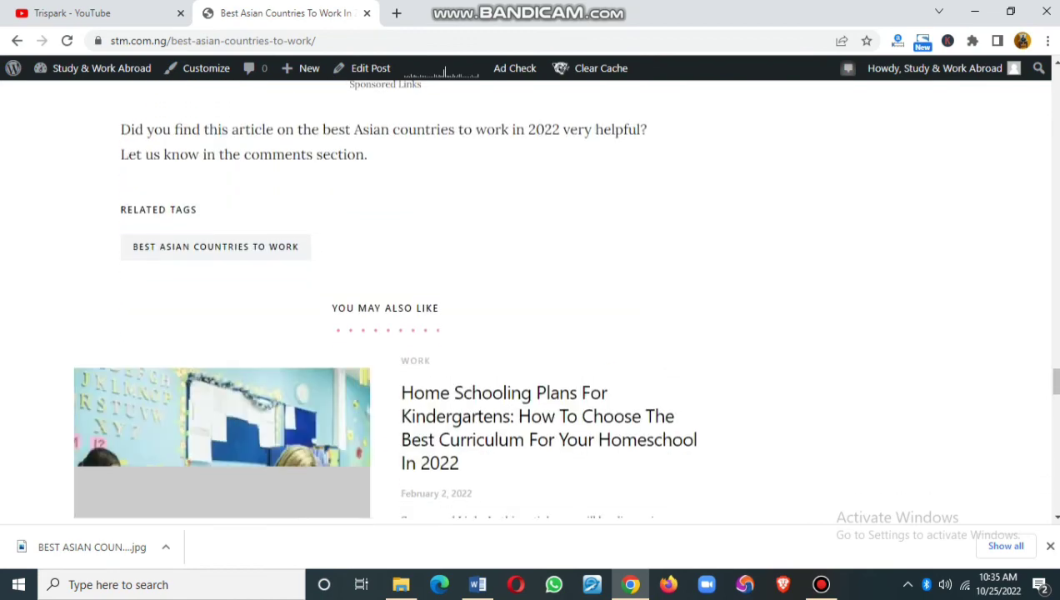
{"action": "scroll", "coordinate": [445, 73], "scroll_direction": "down", "scroll_amount": 8}
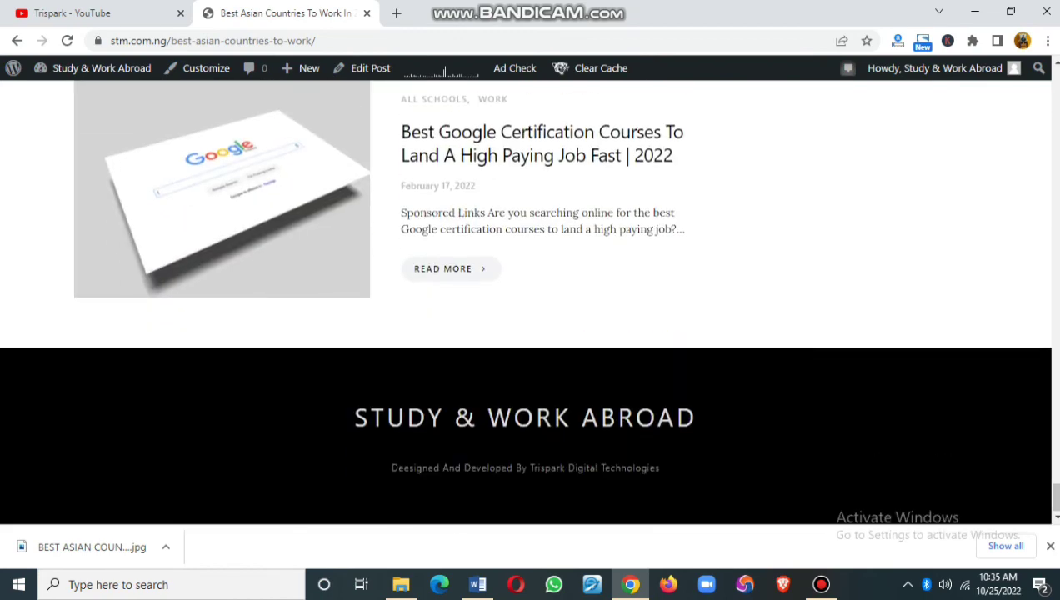